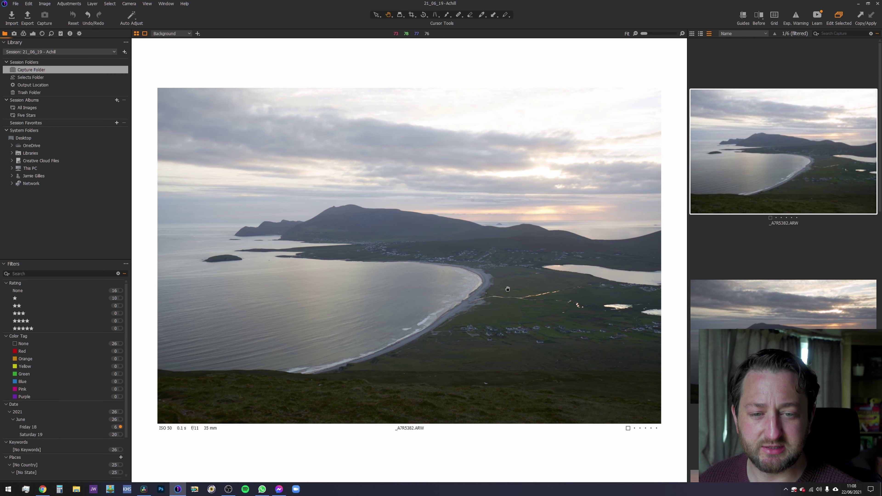
# Step: Examine the beach, campsite and village details in _A7R5382.ARW at high magnification, and return to the full view
pyautogui.scroll(5, 447, 295)
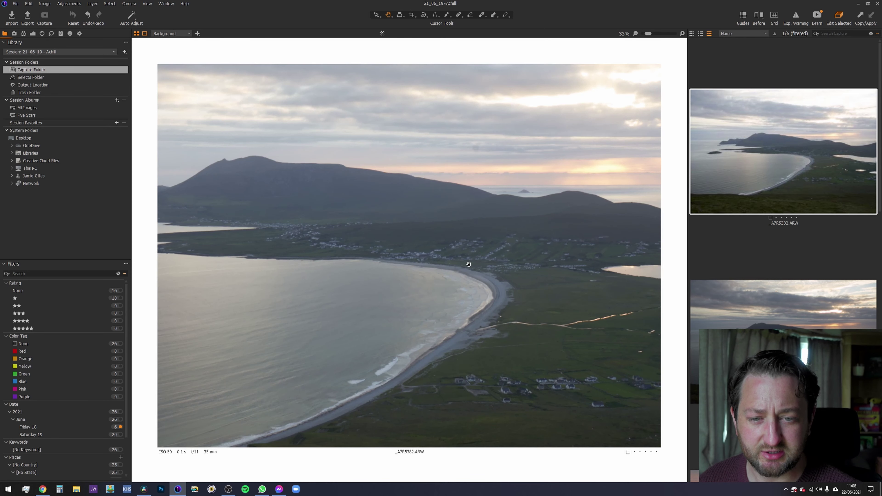
pyautogui.scroll(4, 542, 280)
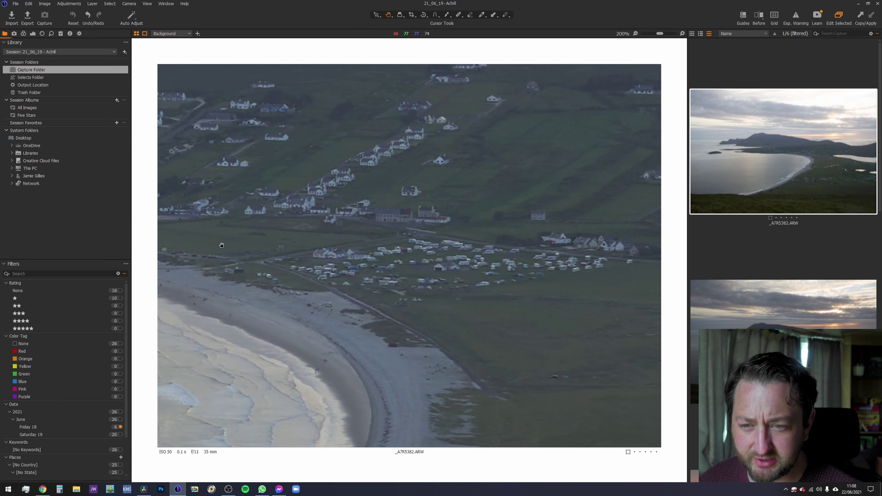
pyautogui.scroll(-2, 221, 245)
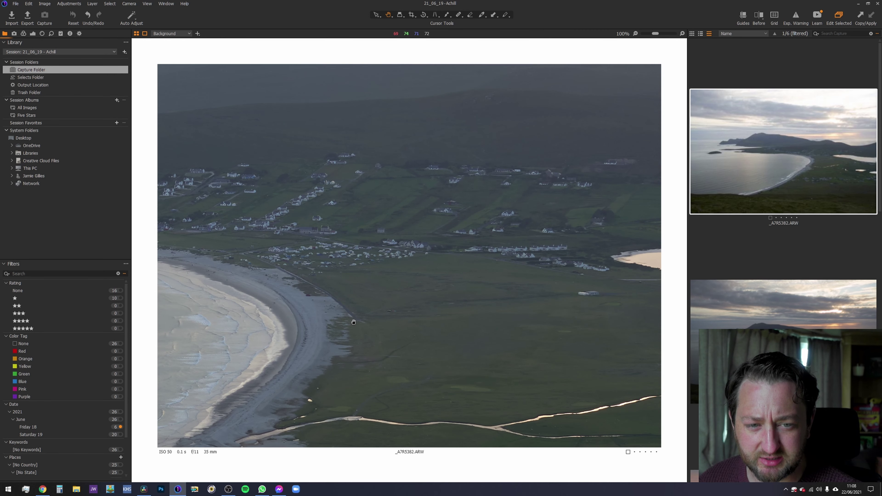
pyautogui.scroll(3, 353, 322)
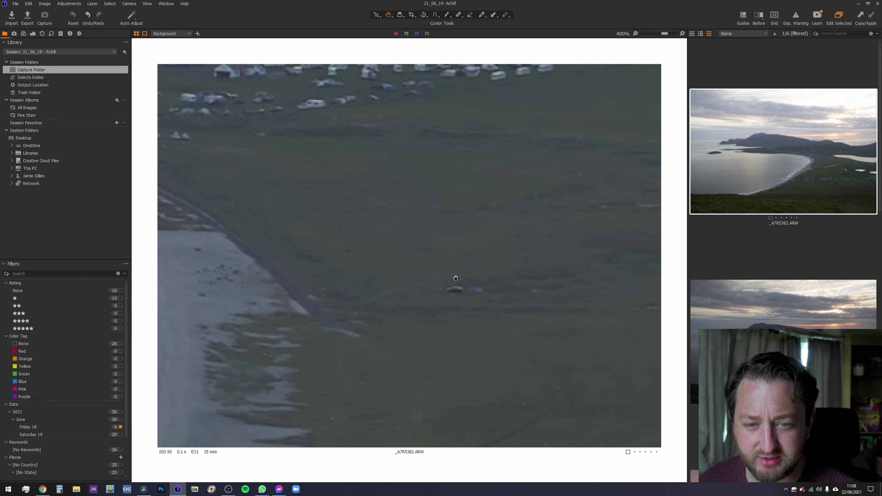
pyautogui.scroll(-3, 419, 290)
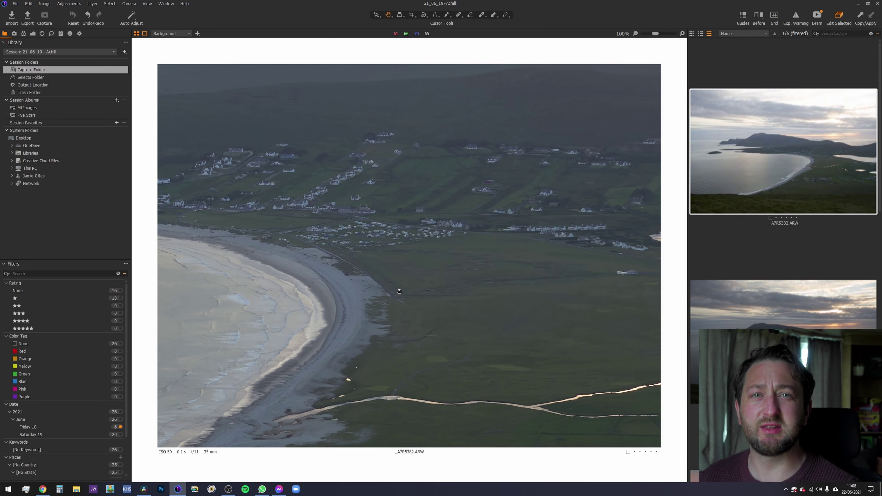
pyautogui.scroll(1, 398, 291)
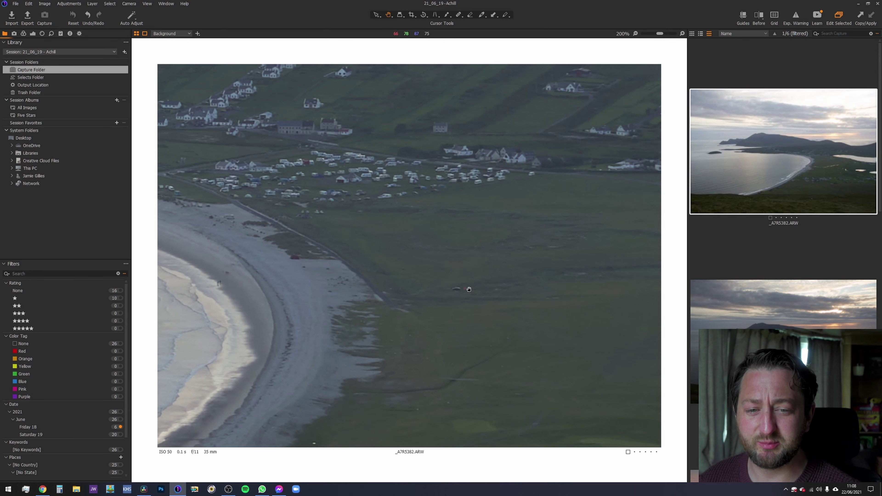
pyautogui.scroll(-1, 469, 289)
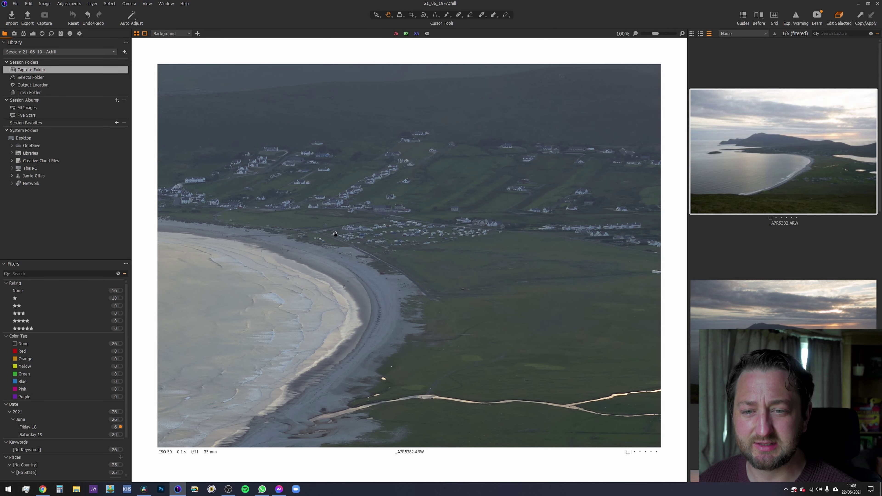
pyautogui.scroll(2, 340, 223)
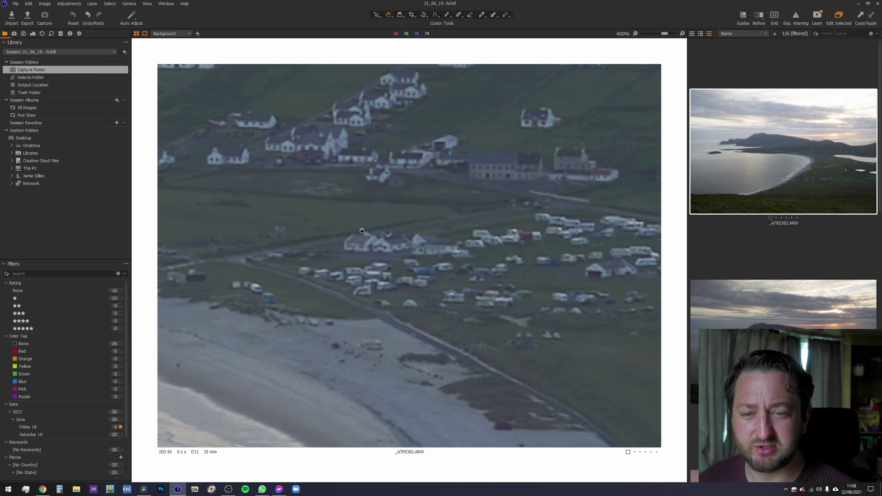
pyautogui.scroll(-1, 346, 242)
pyautogui.scroll(-2, 346, 241)
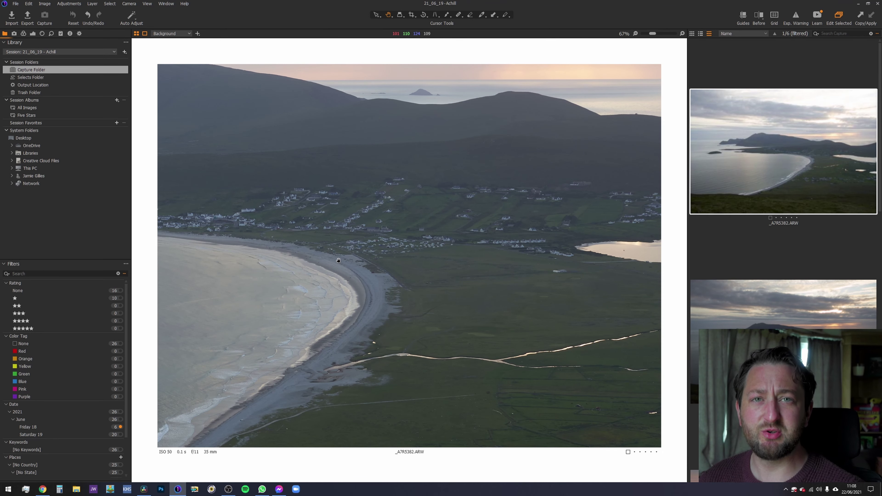
pyautogui.scroll(-1, 366, 259)
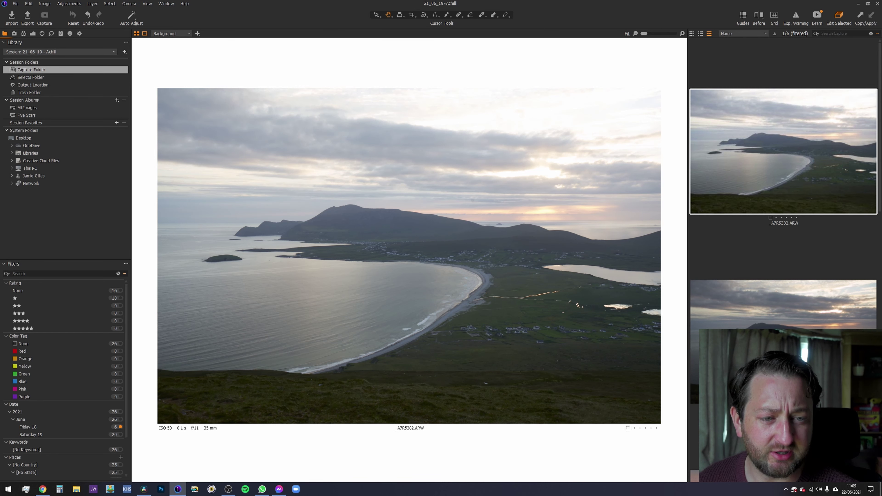
# Step: Show the exposure adjustment tools and compare _A7R5382.ARW with the darker _A7R5383.ARW of the same bay
pyautogui.press('Down')
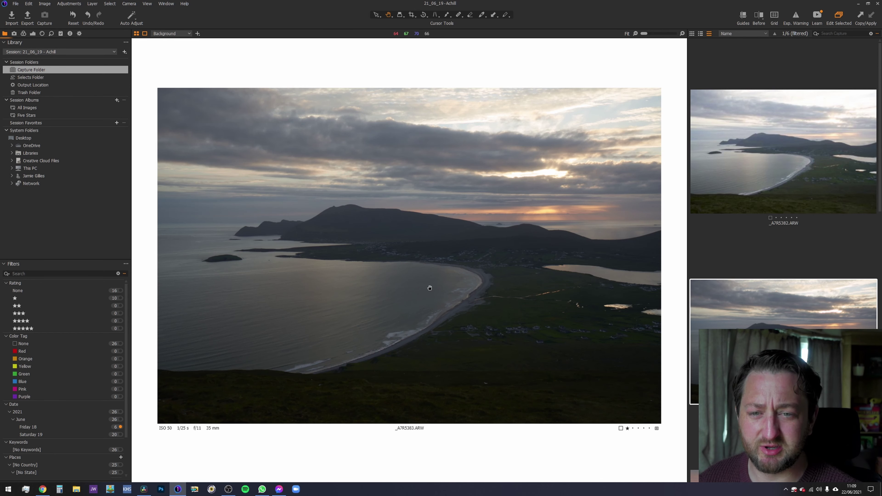
pyautogui.click(33, 34)
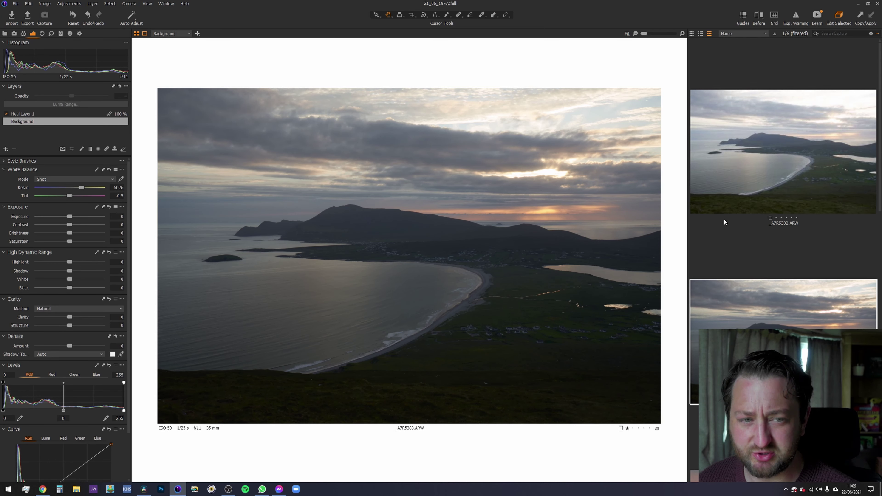
pyautogui.click(761, 180)
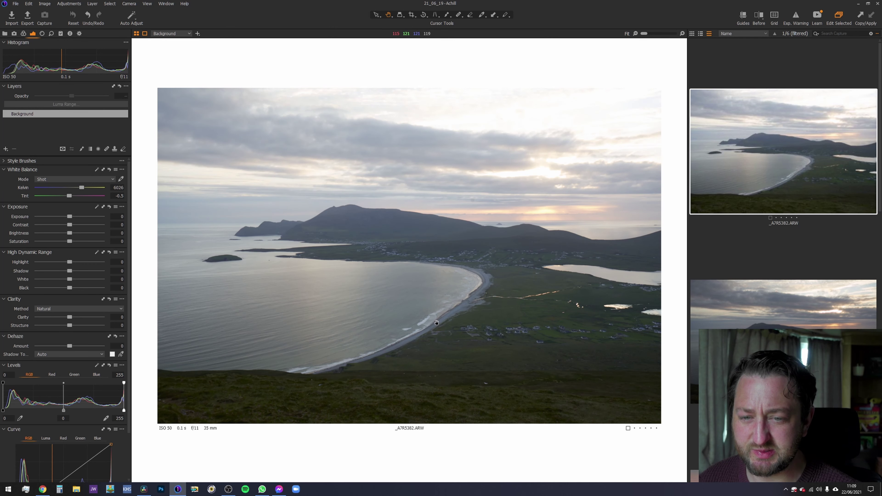
pyautogui.click(758, 317)
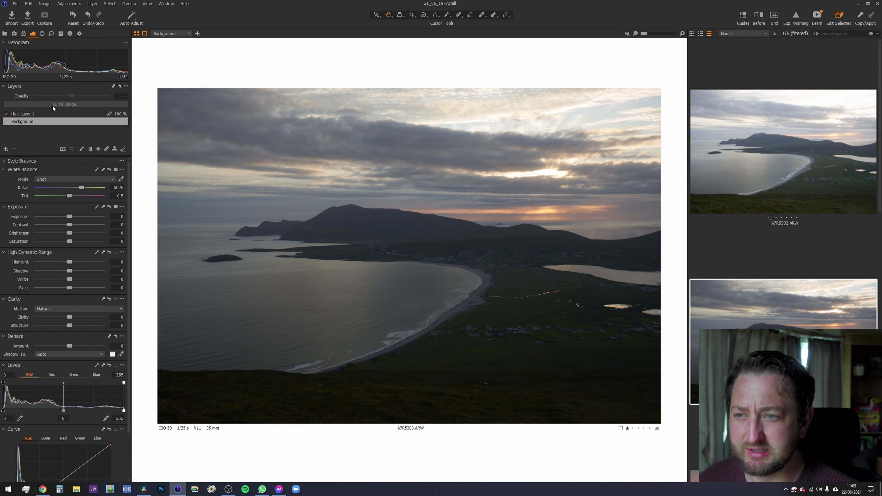
# Step: On _A7R5382.ARW, set Highlight to -100 and Exposure to -1.01
pyautogui.click(700, 166)
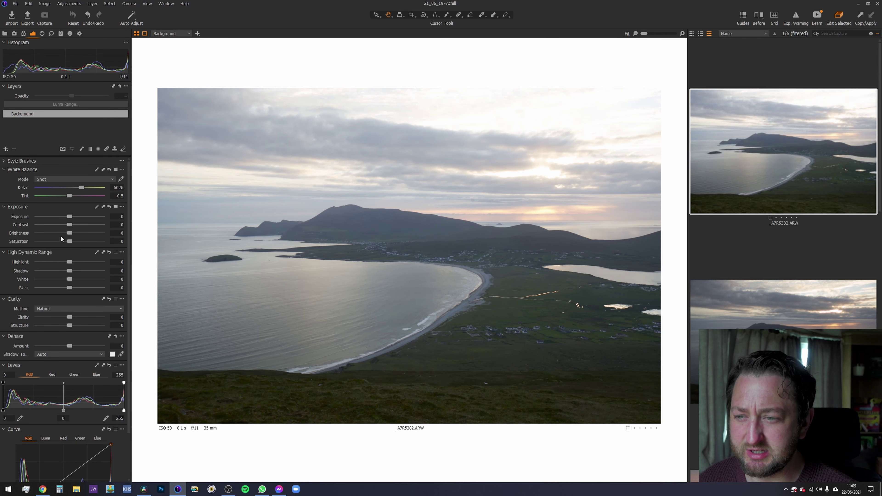
pyautogui.moveTo(68, 261); pyautogui.dragTo(36, 262)
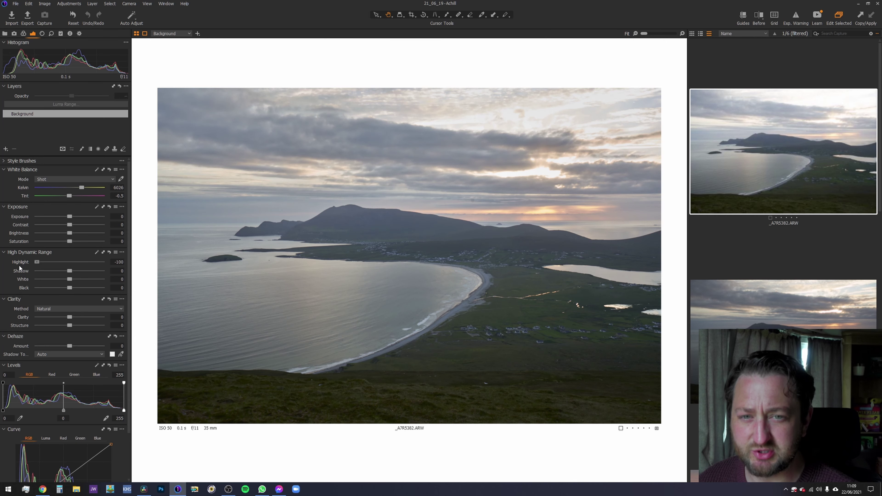
pyautogui.moveTo(67, 217); pyautogui.dragTo(61, 217)
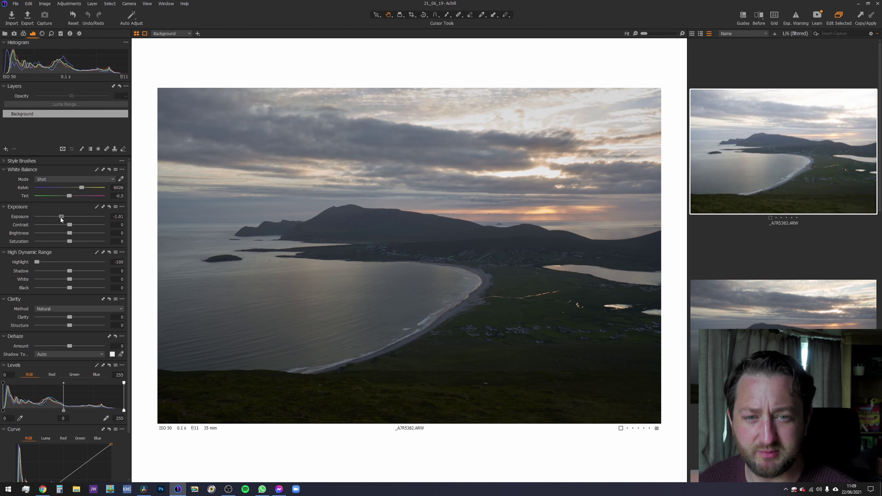
# Step: On _A7R5383.ARW, set Highlight to -100 and Exposure to -0.76
pyautogui.click(742, 294)
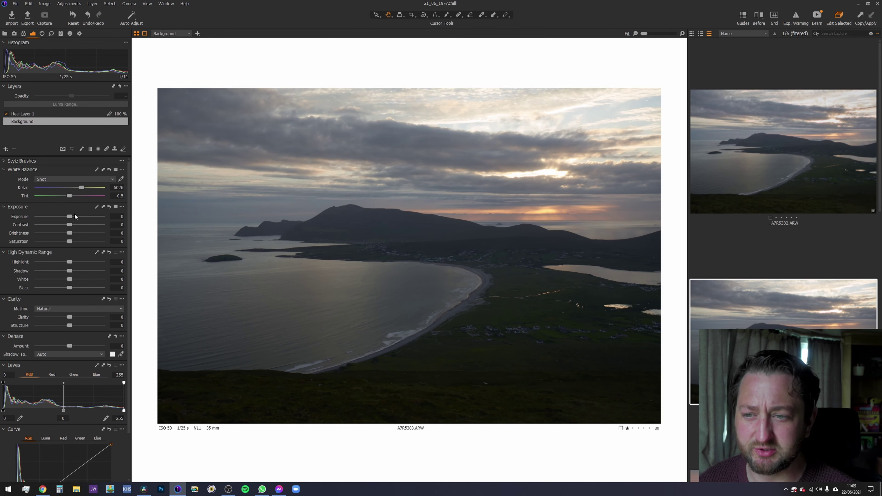
pyautogui.moveTo(69, 263); pyautogui.dragTo(11, 262)
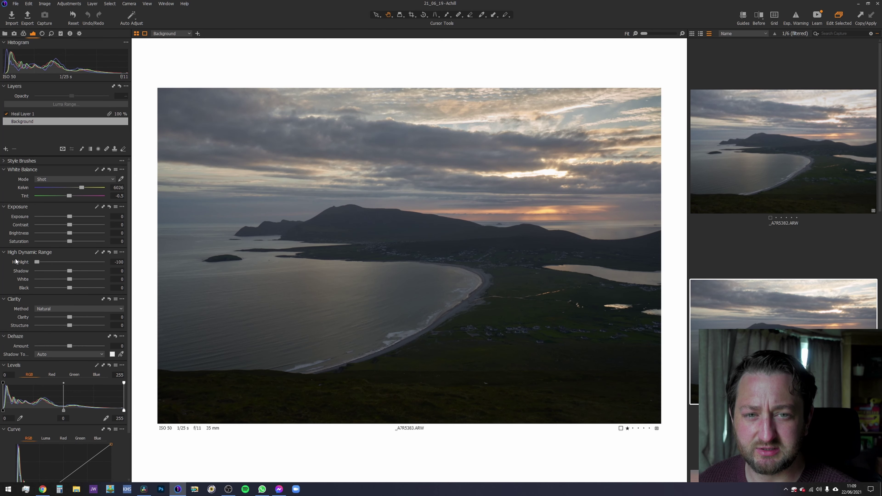
pyautogui.moveTo(69, 217); pyautogui.dragTo(63, 217)
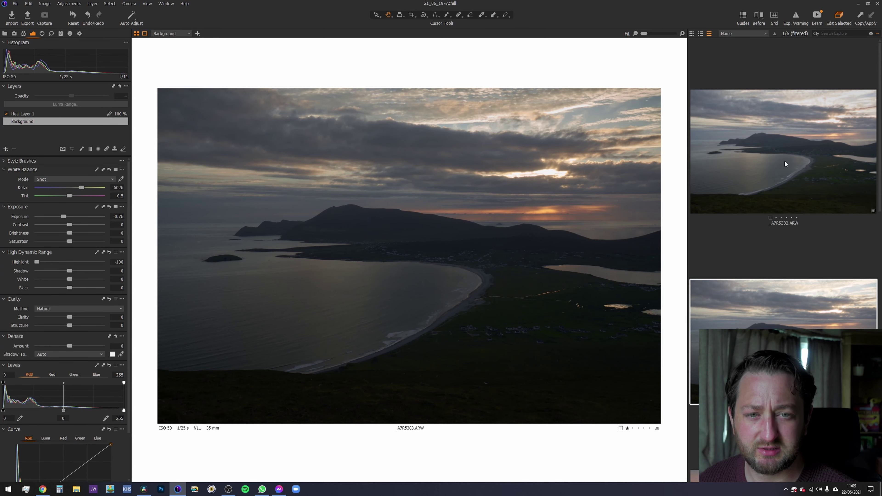
# Step: Alternate between the adjusted _A7R5382.ARW and _A7R5383.ARW to compare the brightest areas of their skies
pyautogui.click(778, 153)
pyautogui.click(782, 290)
pyautogui.click(740, 162)
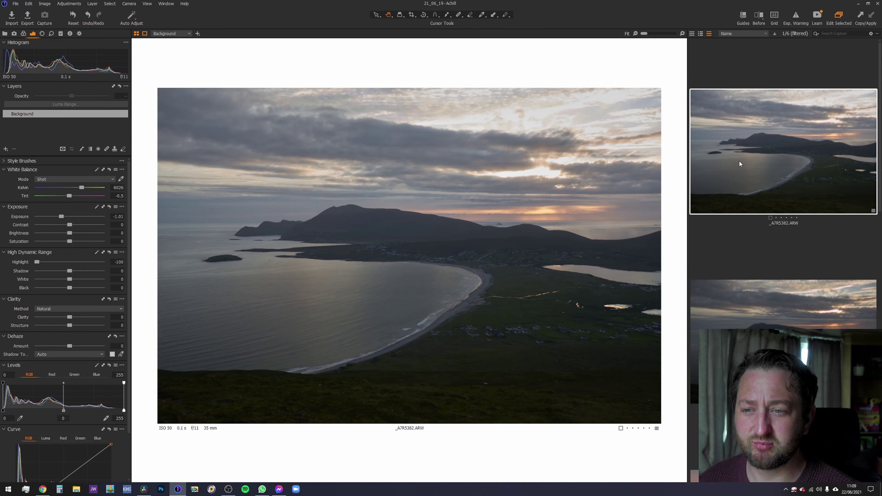
pyautogui.click(781, 290)
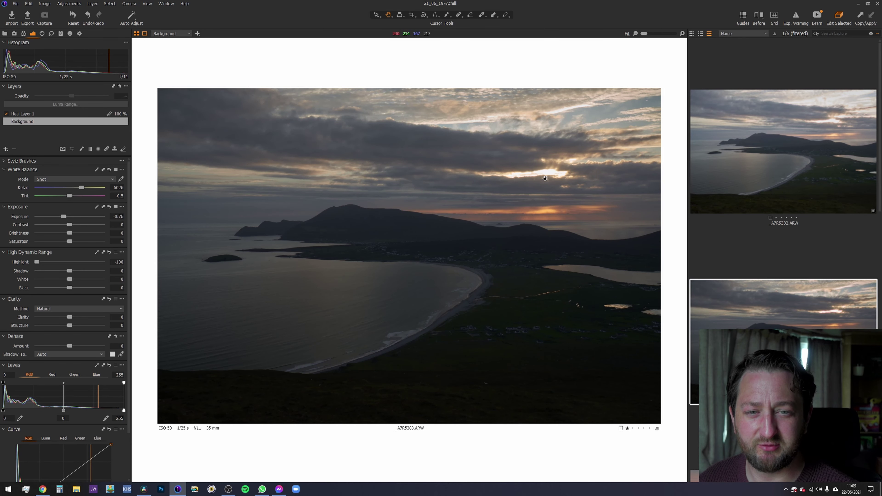
pyautogui.click(747, 177)
pyautogui.press('Right')
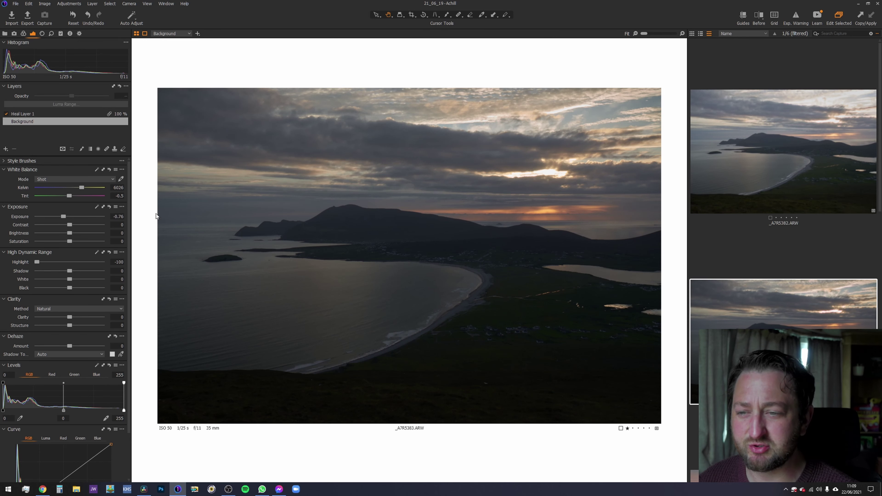
pyautogui.press('Left')
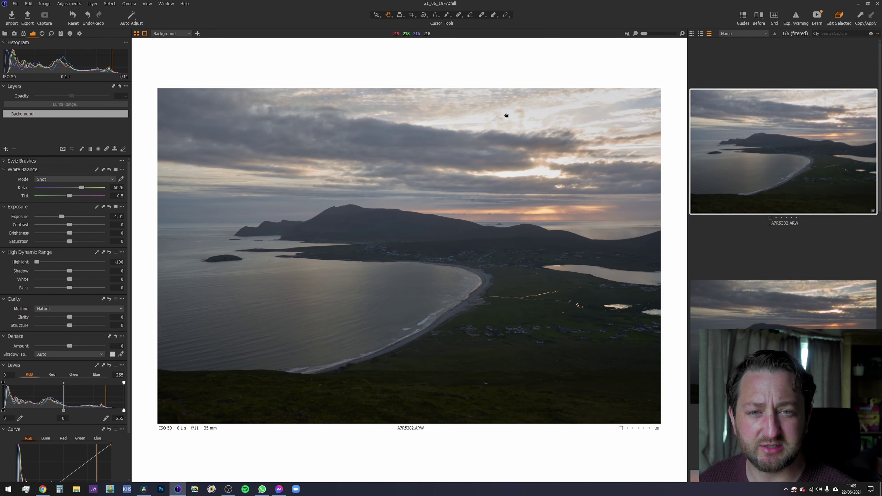
# Step: Raise the Shadow value of _A7R5383.ARW to 100
pyautogui.press('Right')
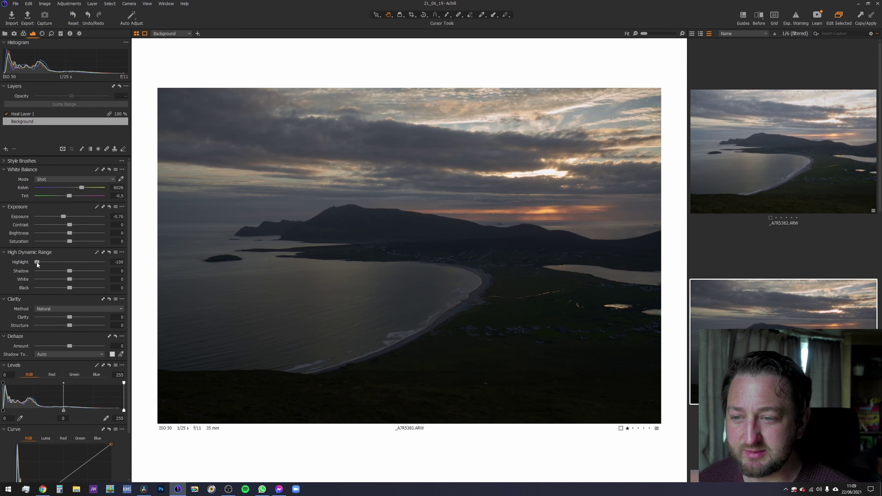
pyautogui.moveTo(69, 271); pyautogui.dragTo(137, 279)
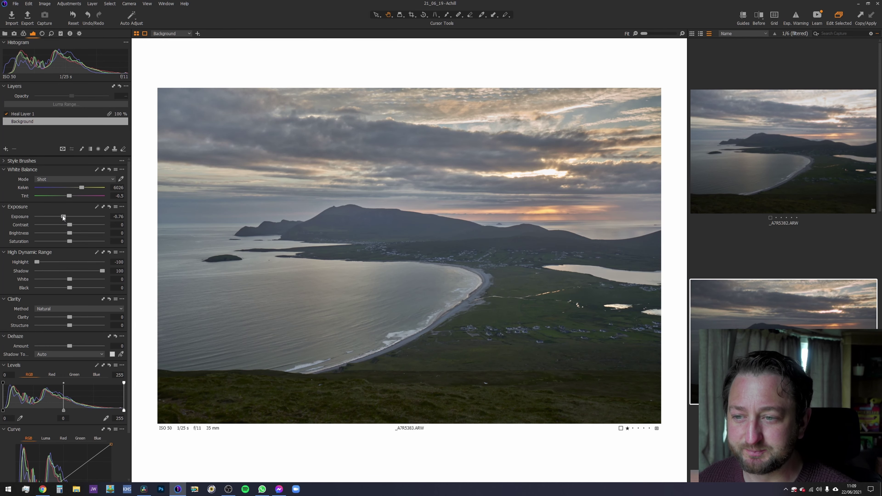
# Step: Raise Exposure to 4 on _A7R5383.ARW, inspect the houses at 200%, and reset Exposure to 0
pyautogui.moveTo(63, 215); pyautogui.dragTo(122, 219)
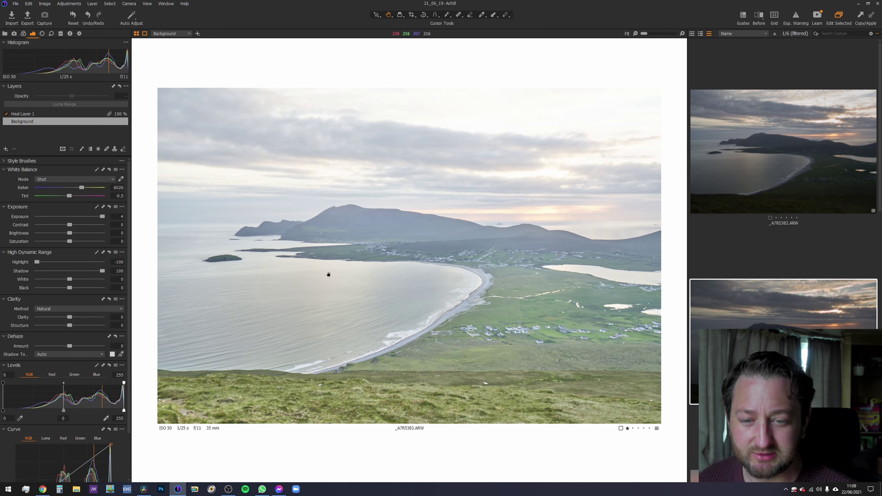
pyautogui.click(567, 329)
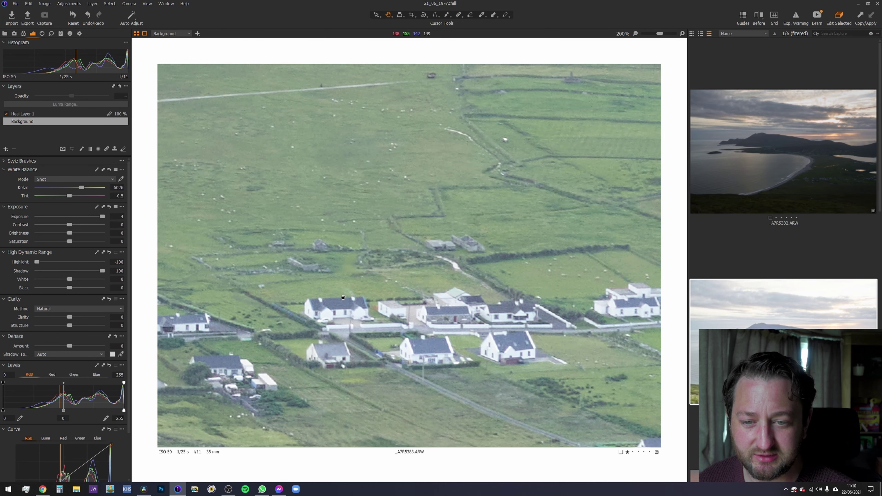
pyautogui.click(368, 303)
pyautogui.click(343, 296)
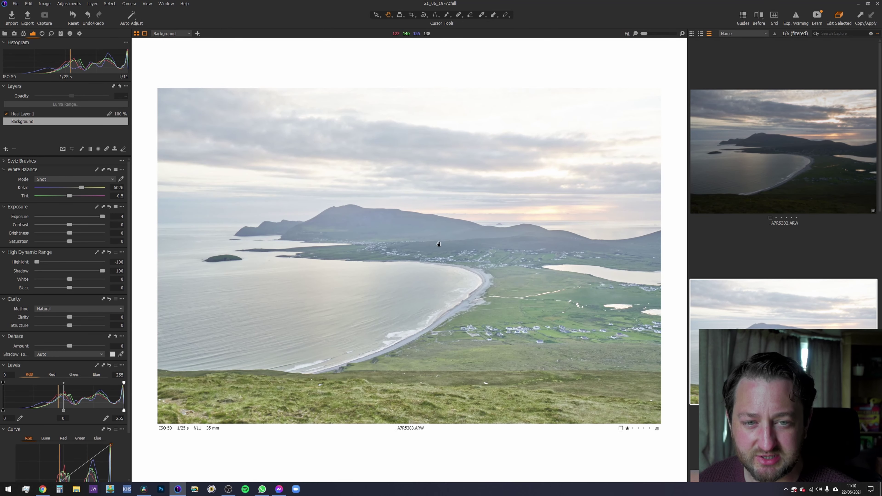
pyautogui.doubleClick(74, 217)
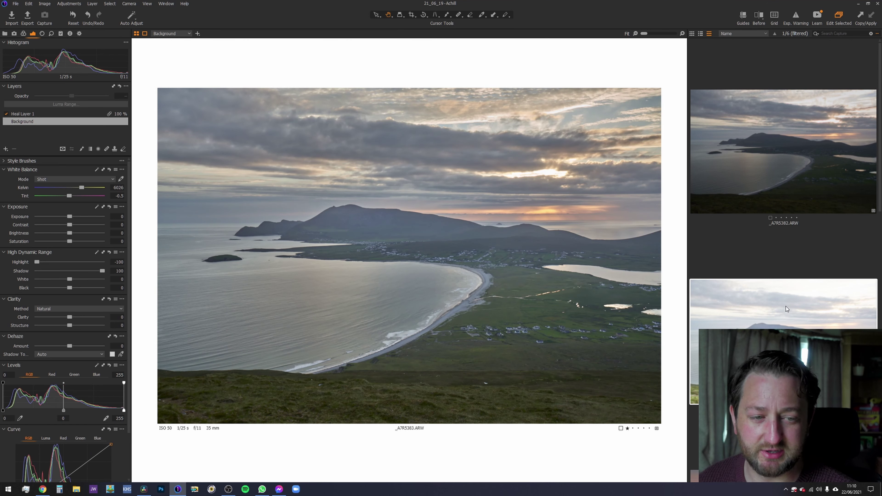
# Step: Open the telephoto sunset shot _A7R5384.ARW and check the small island up close
pyautogui.scroll(-3, 786, 307)
pyautogui.click(782, 322)
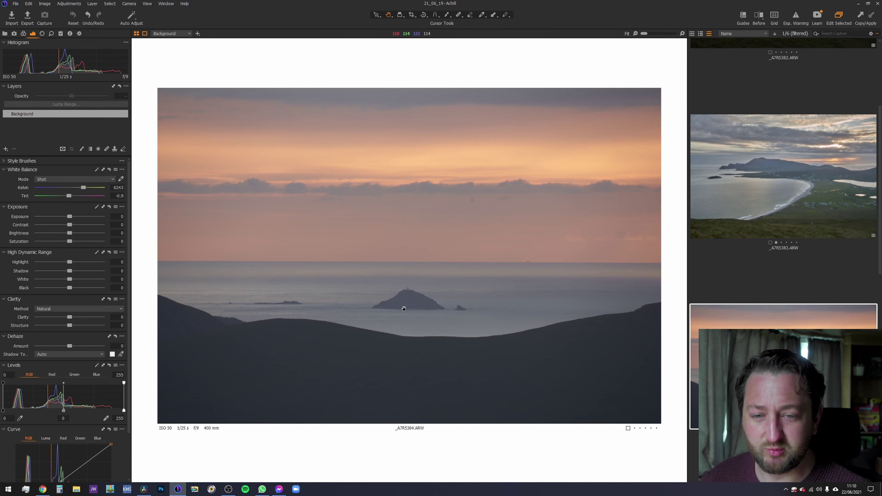
pyautogui.click(405, 299)
pyautogui.click(405, 300)
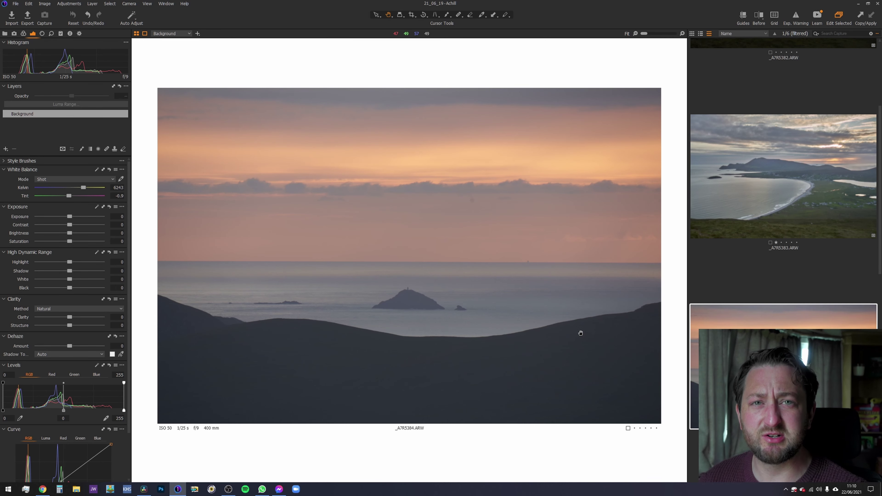
# Step: Step through the island sunset shots from _A7R5384.ARW to _A7R5387.ARW and back to compare them
pyautogui.press('Down')
pyautogui.press('Down')
pyautogui.press('Down')
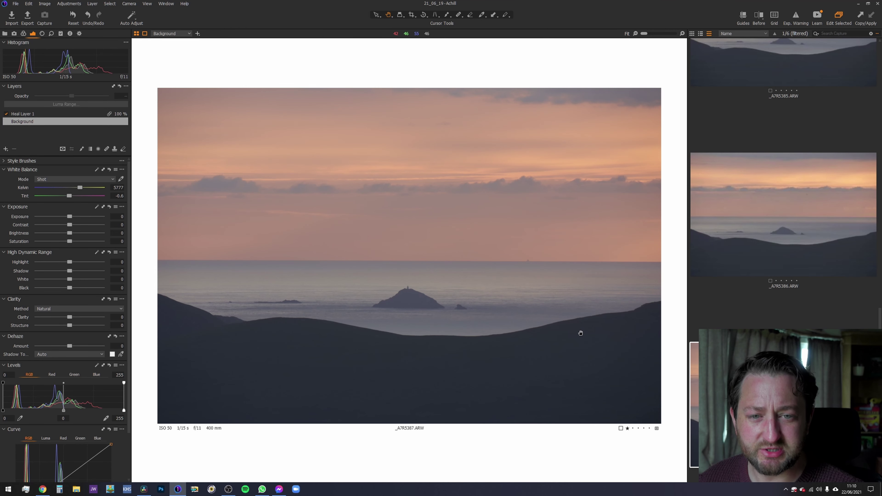
pyautogui.press('Up')
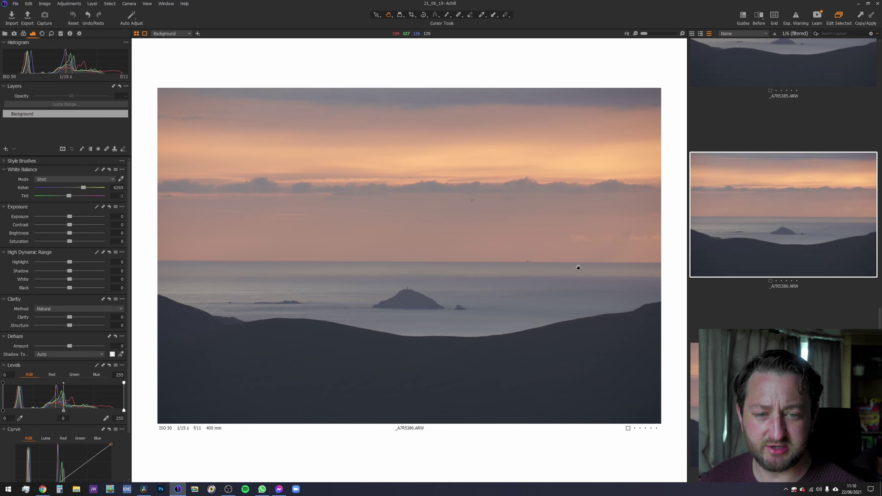
pyautogui.press('Up')
pyautogui.press('Up')
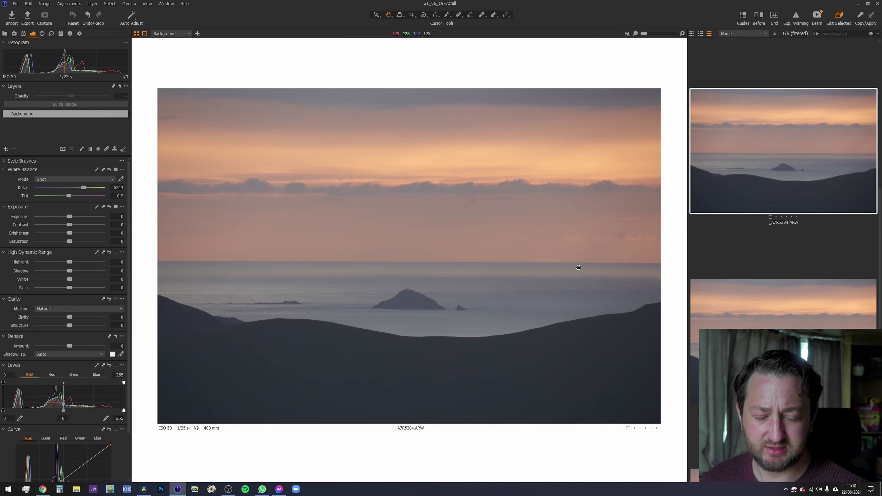
# Step: Step through the island sunset shots from _A7R5384.ARW again, comparing _A7R5386.ARW with _A7R5387.ARW
pyautogui.press('Up')
pyautogui.press('Down')
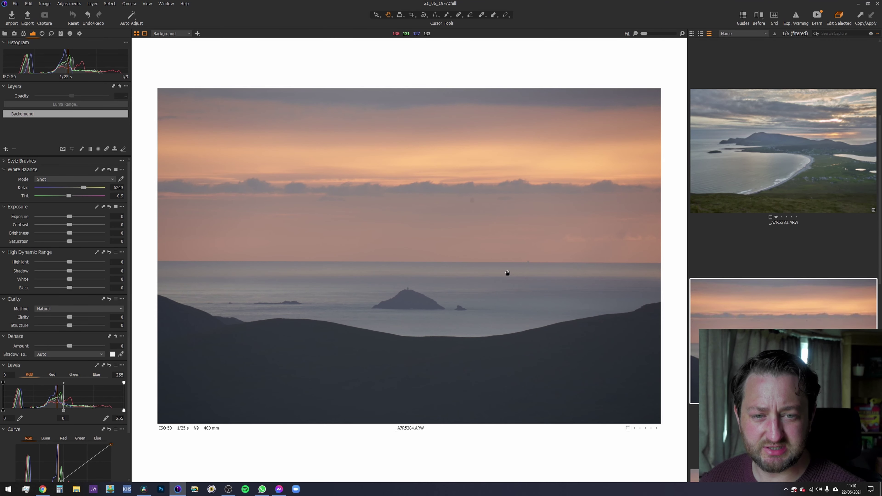
pyautogui.press('Down')
pyautogui.press('Down')
pyautogui.press('Down')
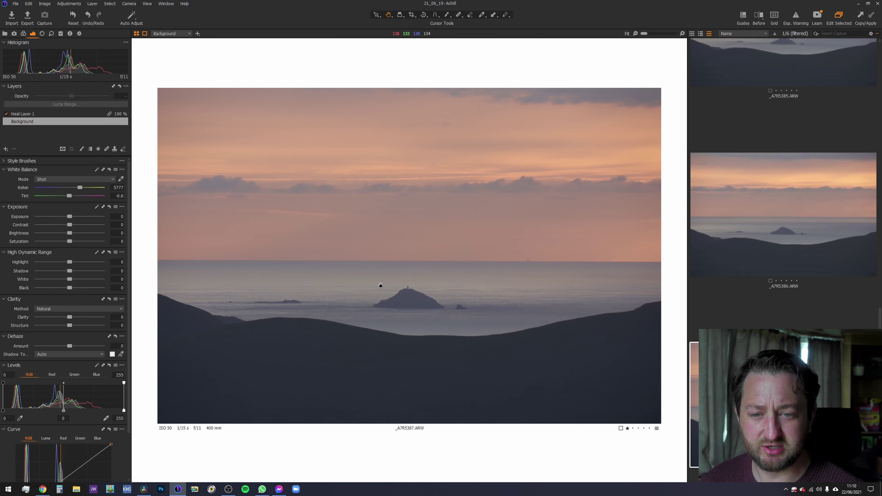
pyautogui.press('Up')
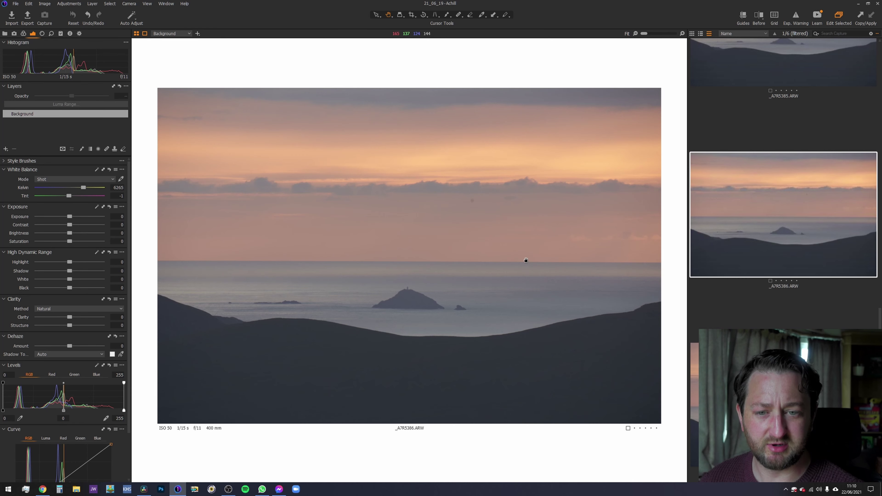
pyautogui.press('Down')
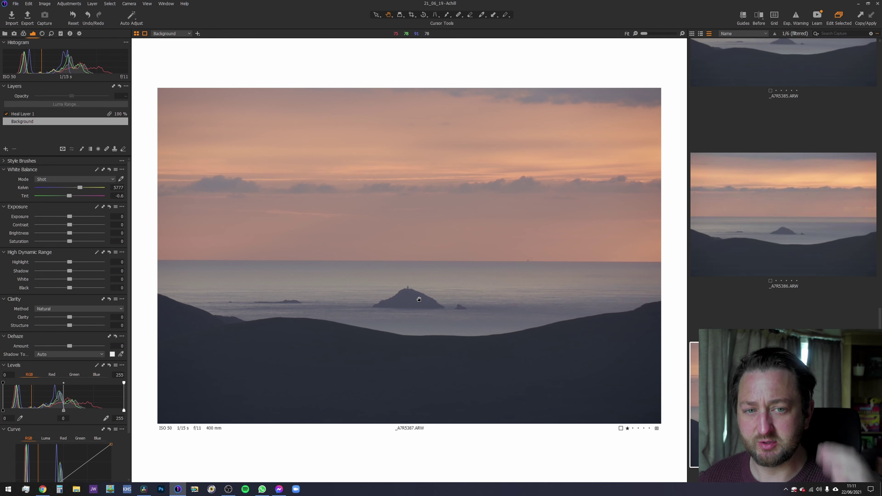
# Step: Inspect the small ship shape on the horizon of _A7R5387.ARW at 200%, returning to the full image
pyautogui.scroll(4, 553, 258)
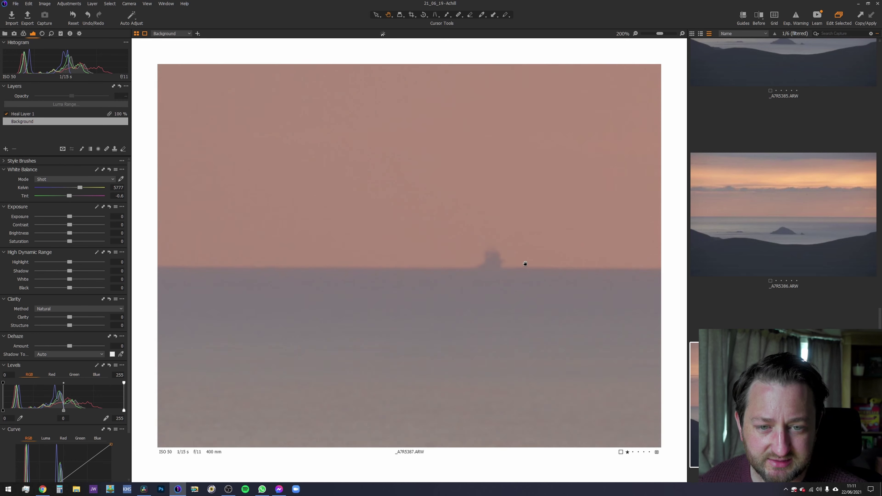
pyautogui.scroll(-4, 469, 246)
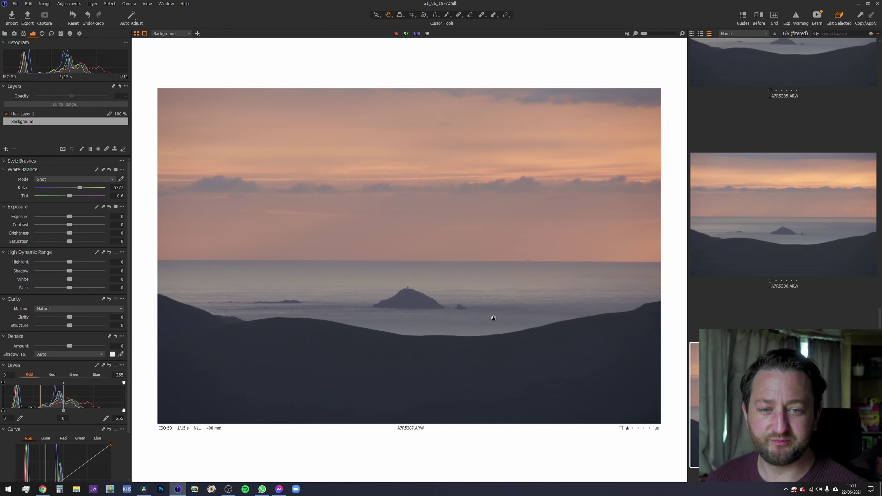
pyautogui.scroll(4, 553, 244)
pyautogui.scroll(-4, 451, 295)
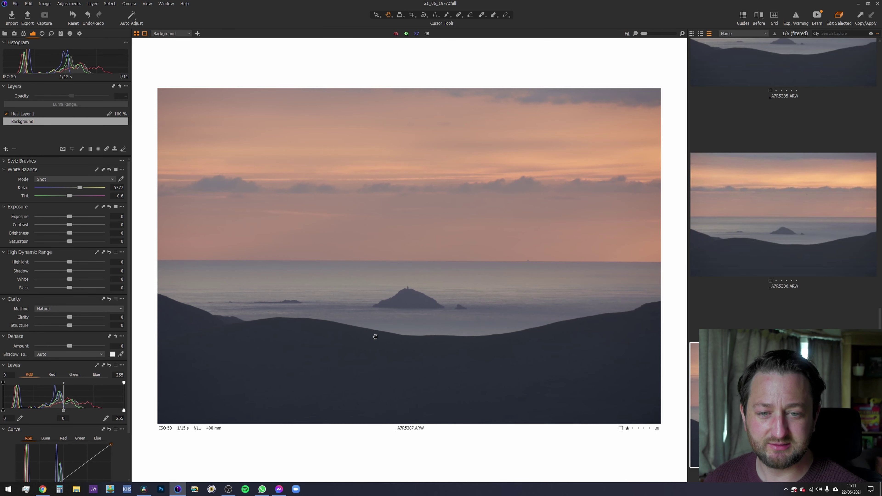
# Step: Reopen the bay shot _A7R5383.ARW and reset its Highlight and Shadow values to 0
pyautogui.scroll(5, 767, 288)
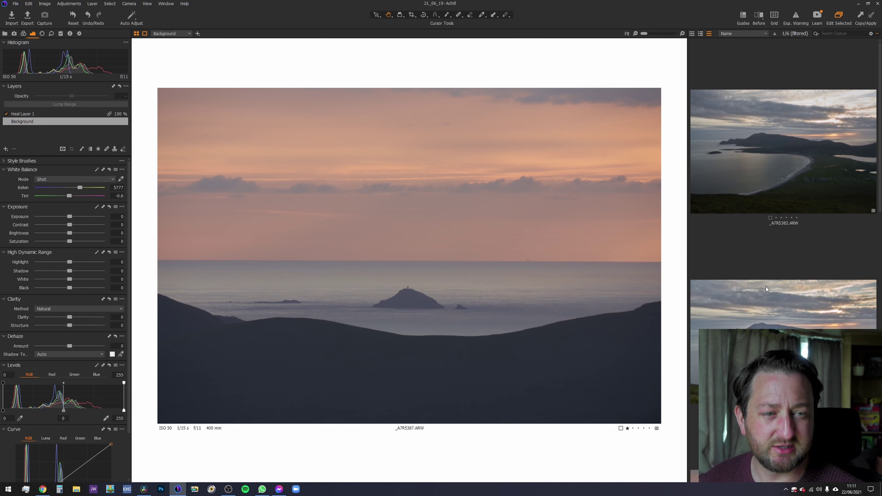
pyautogui.scroll(-2, 765, 285)
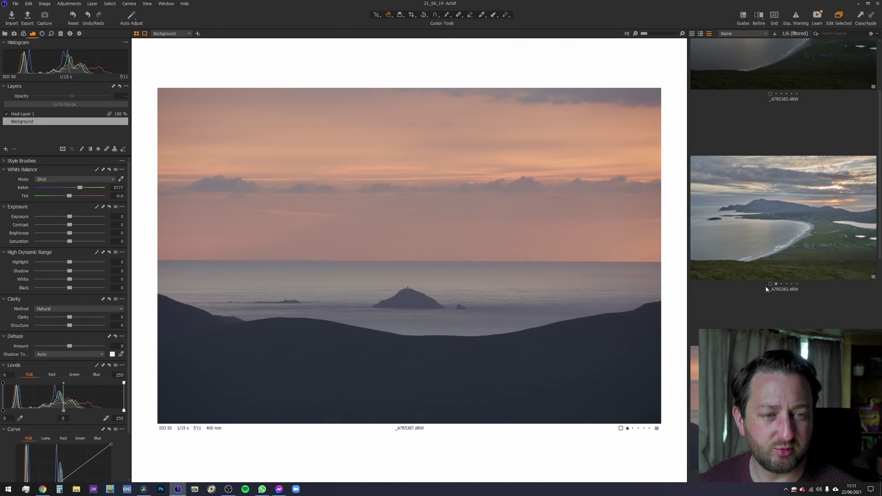
pyautogui.click(747, 265)
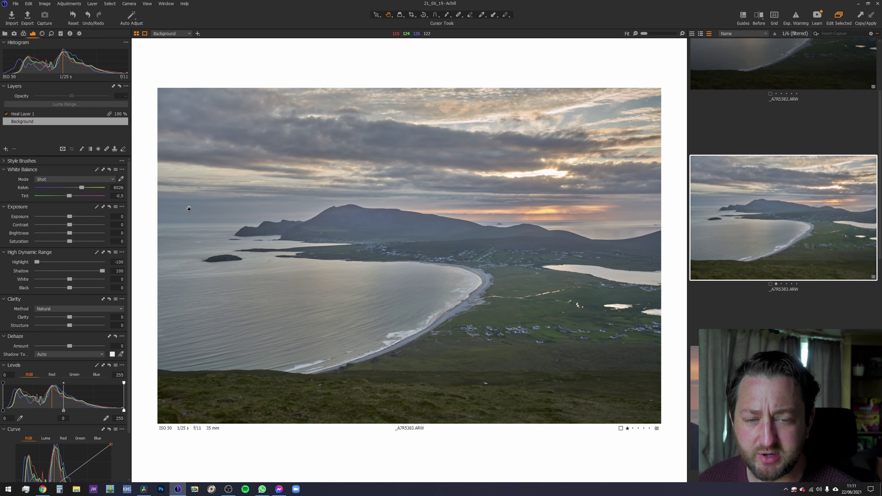
pyautogui.doubleClick(61, 260)
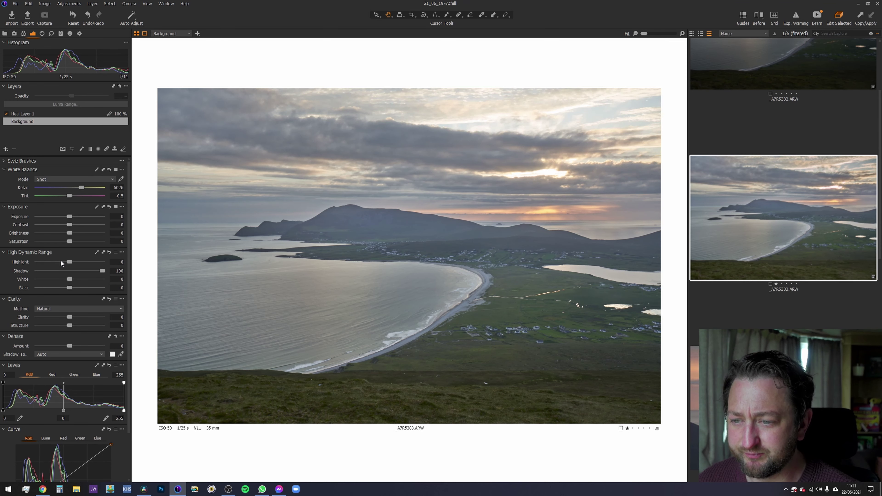
pyautogui.doubleClick(77, 271)
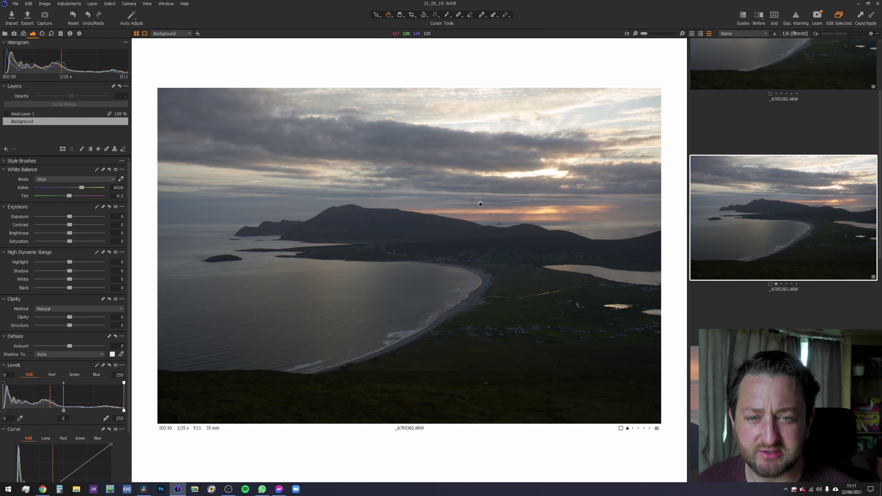
# Step: Toggle Heal Layer 1 to compare the bay shot with and without healing, leaving the layer enabled
pyautogui.click(7, 114)
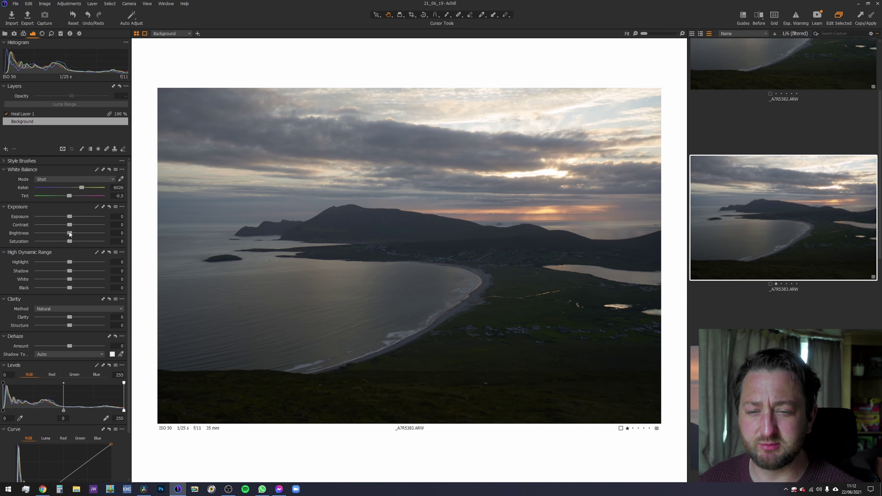
pyautogui.click(6, 114)
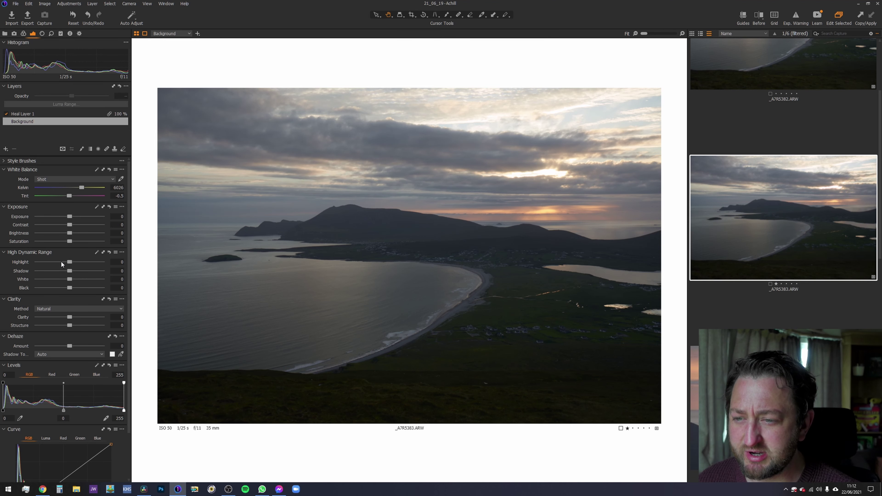
# Step: Set Highlight to -60 and Shadow to 50 on _A7R5383.ARW
pyautogui.moveTo(61, 262); pyautogui.dragTo(45, 262)
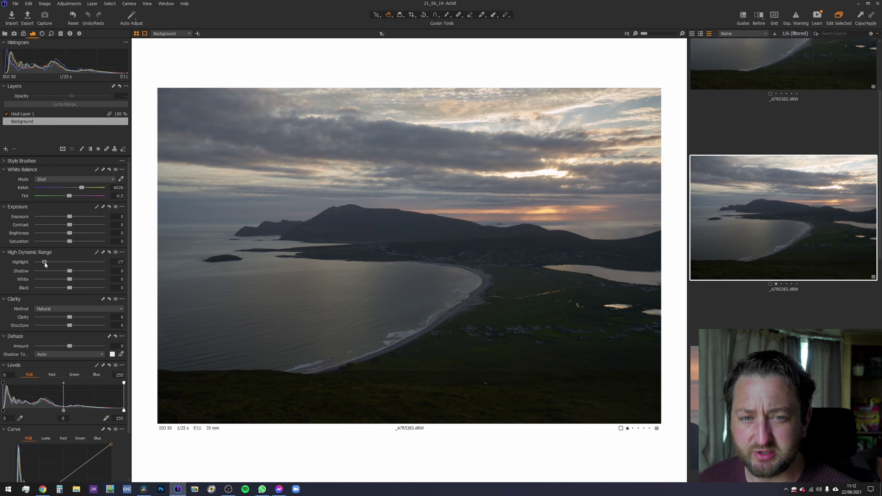
pyautogui.click(84, 271)
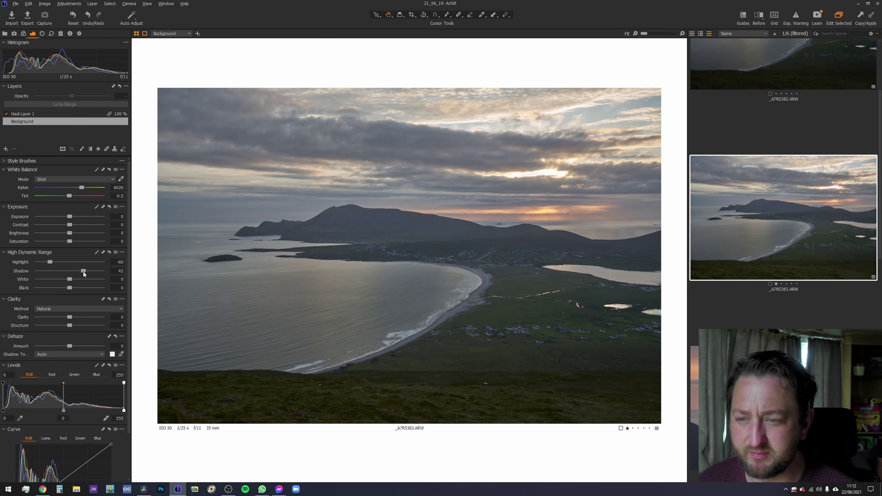
pyautogui.scroll(3, 83, 272)
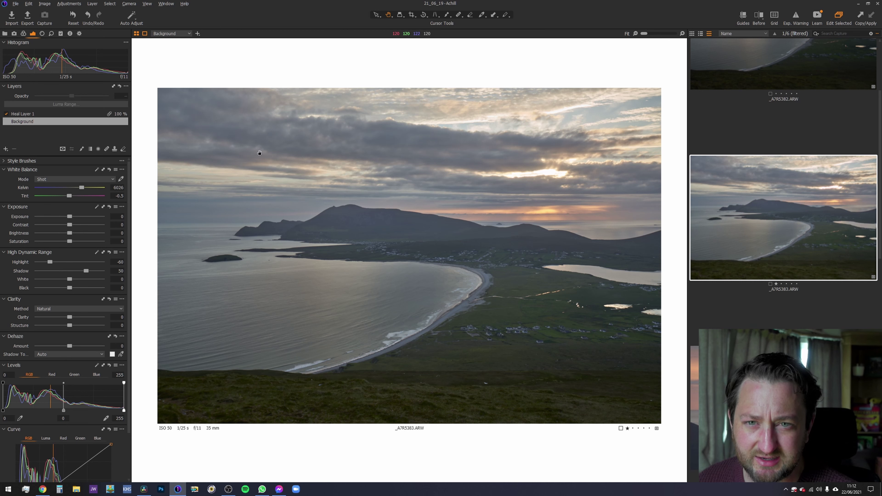
# Step: Try a 16x9 crop of about 25.98 × 14.61 in that excludes the dark foreground slope, and preview it
pyautogui.click(411, 15)
pyautogui.click(411, 16)
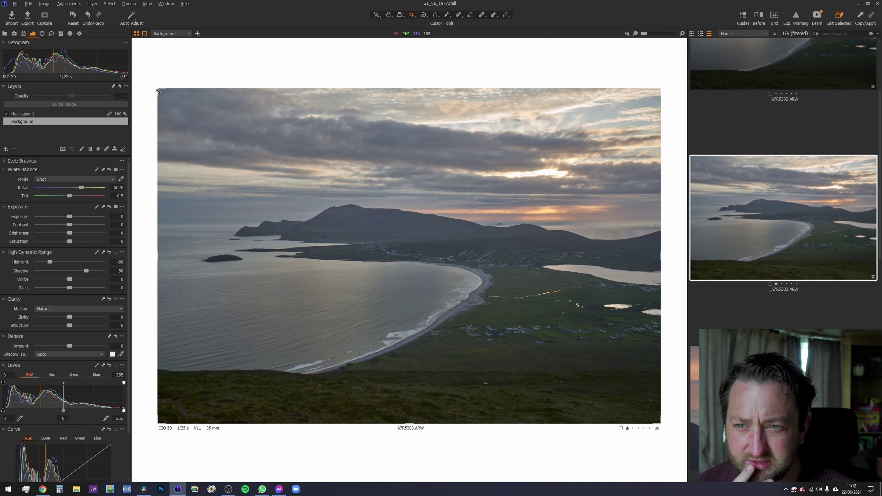
pyautogui.moveTo(181, 122); pyautogui.dragTo(285, 421)
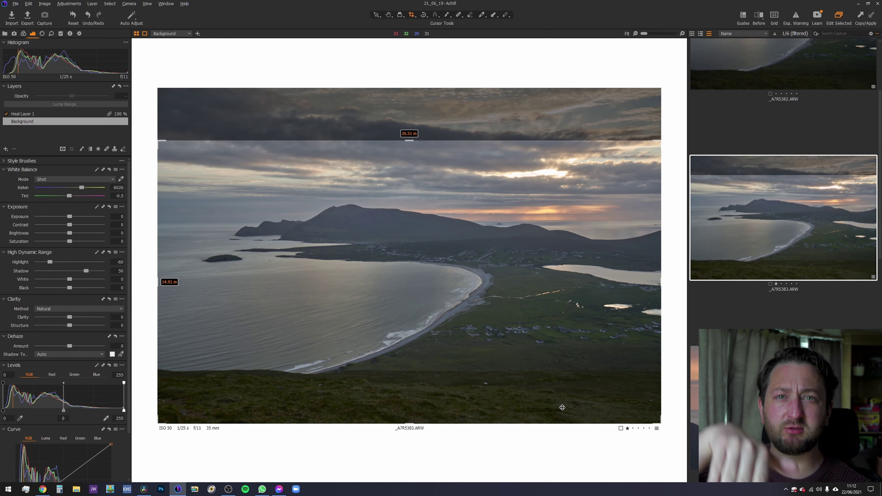
pyautogui.moveTo(510, 374); pyautogui.dragTo(443, 325)
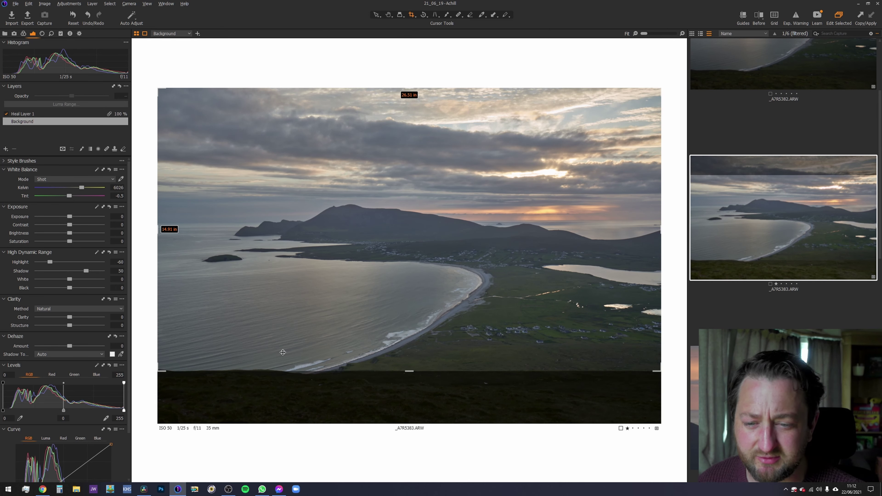
pyautogui.moveTo(158, 371); pyautogui.dragTo(167, 358)
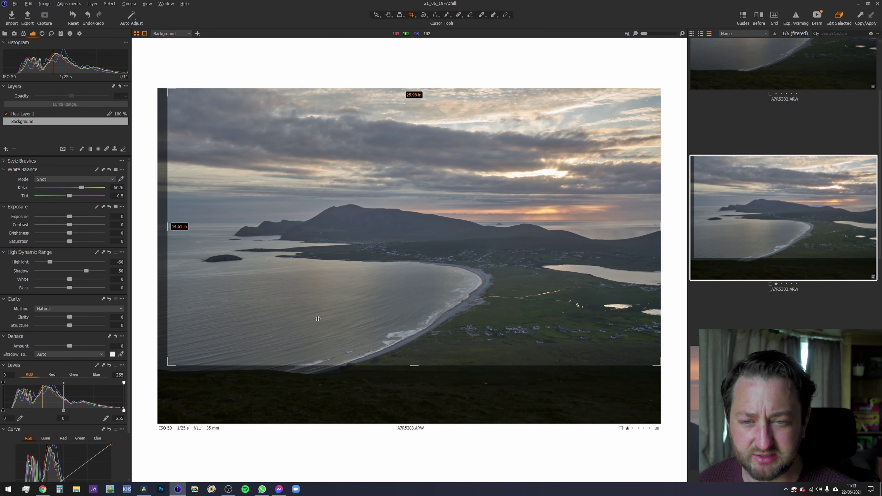
pyautogui.press('h')
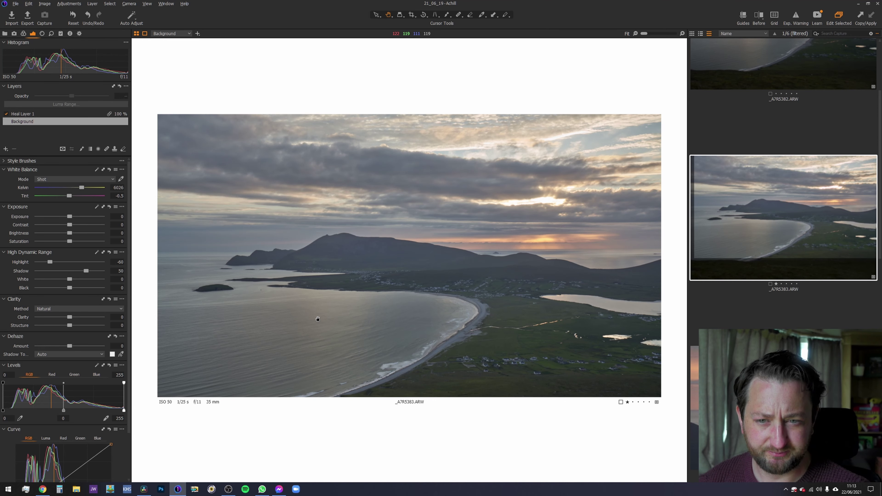
pyautogui.press('c')
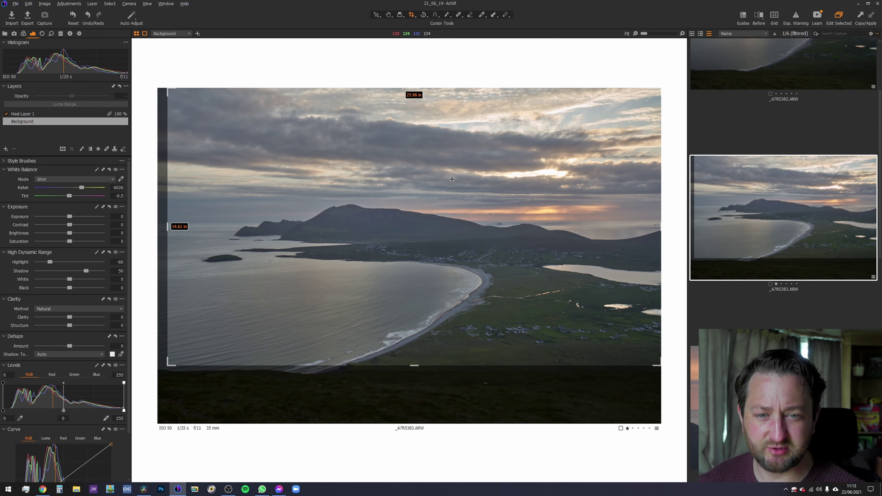
pyautogui.press('h')
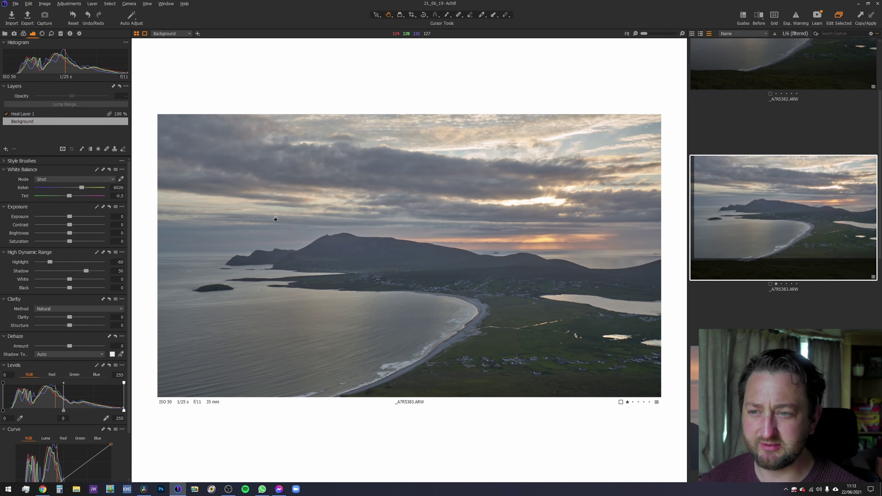
# Step: Try a 5x7 crop of about 20.79 × 14.85 in around the bay and mountain, and preview it
pyautogui.click(415, 17)
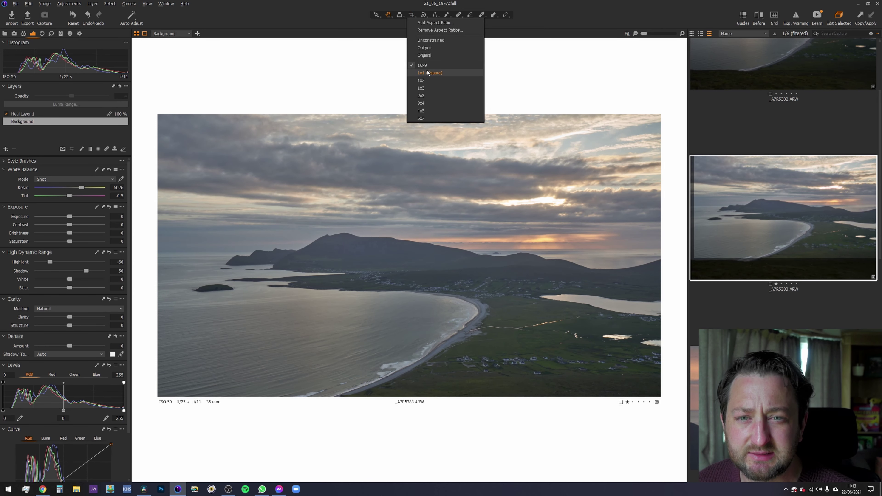
pyautogui.click(420, 119)
pyautogui.moveTo(175, 90); pyautogui.dragTo(334, 202)
pyautogui.moveTo(494, 177); pyautogui.dragTo(356, 180)
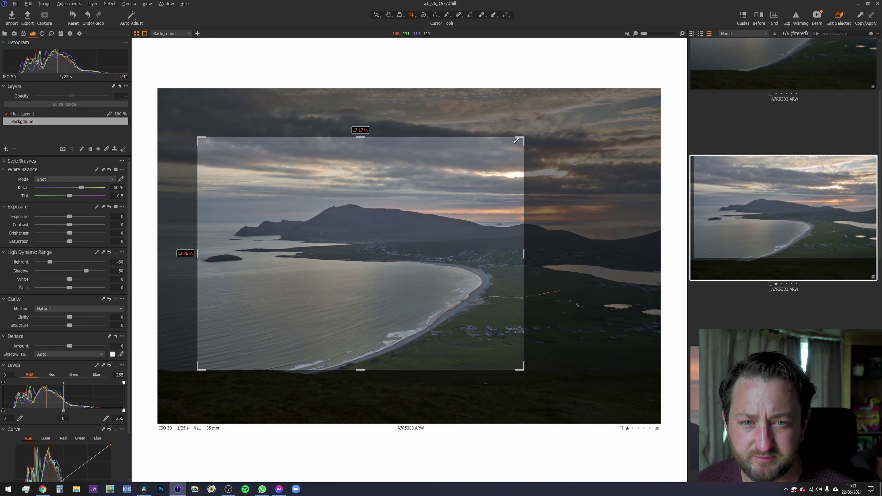
pyautogui.moveTo(524, 138); pyautogui.dragTo(599, 108)
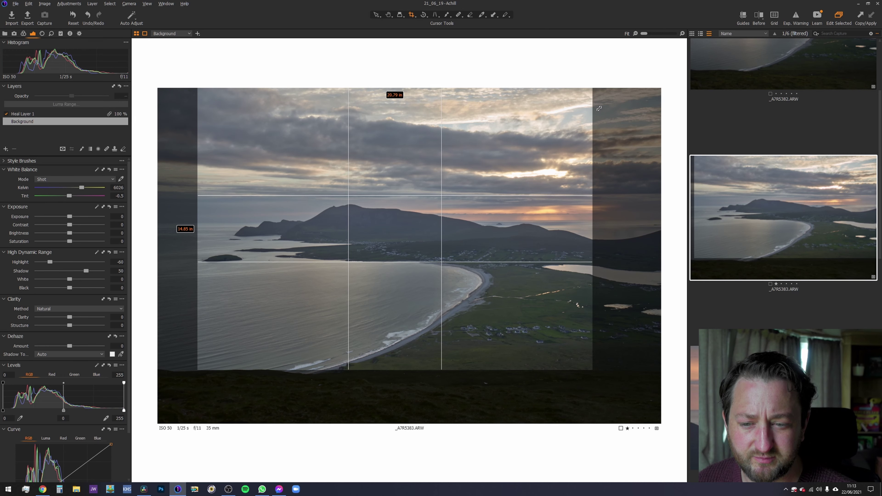
pyautogui.press('h')
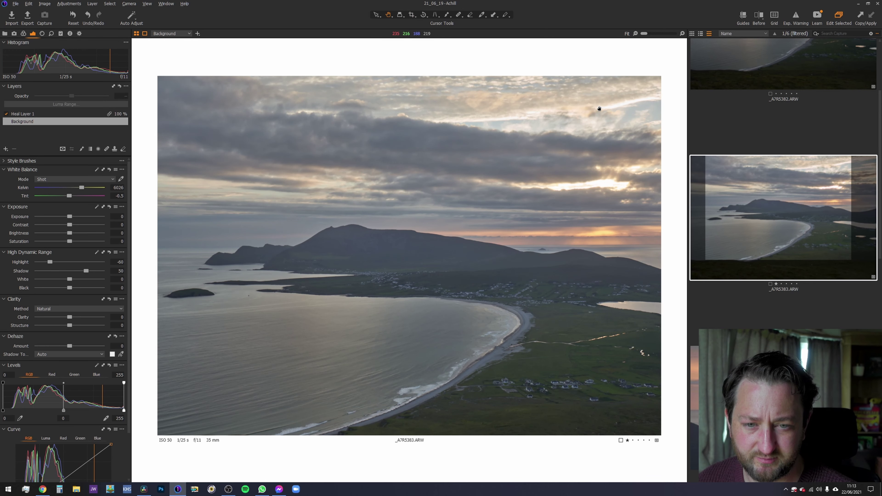
# Step: Try the 4x5 aspect ratio with a crop of about 18.56 × 14.85 in around the bay
pyautogui.click(413, 16)
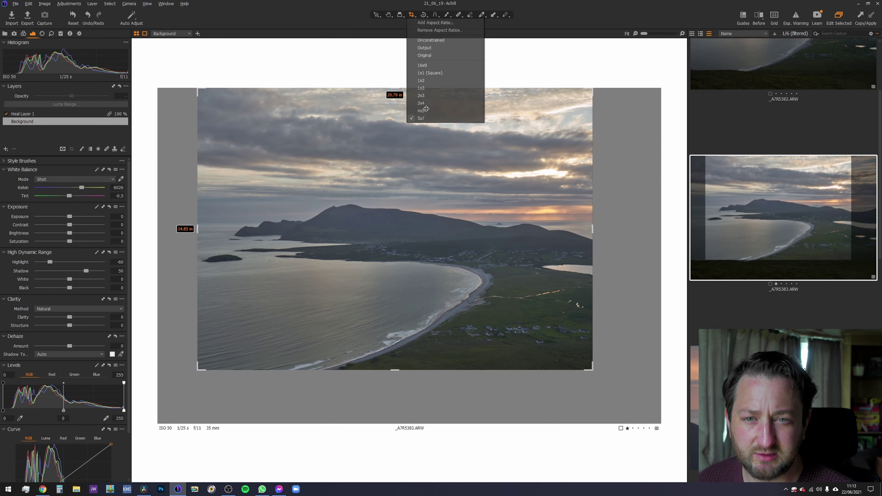
pyautogui.click(421, 110)
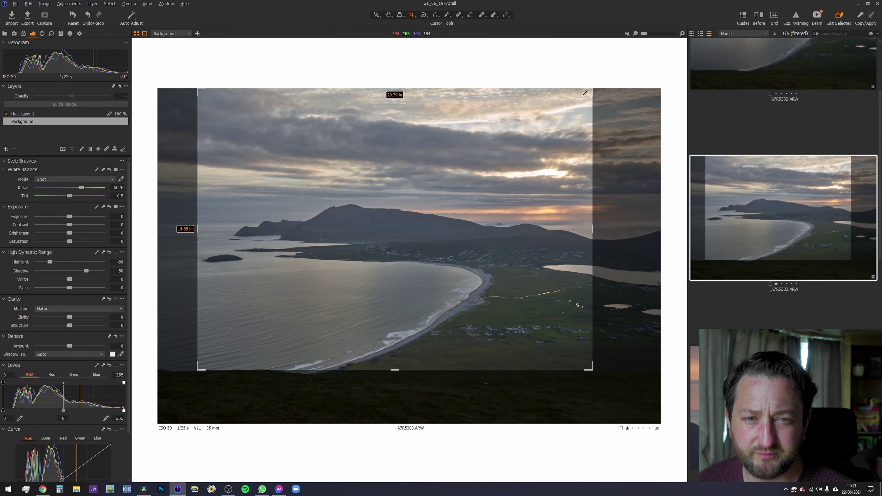
pyautogui.click(410, 18)
pyautogui.click(423, 61)
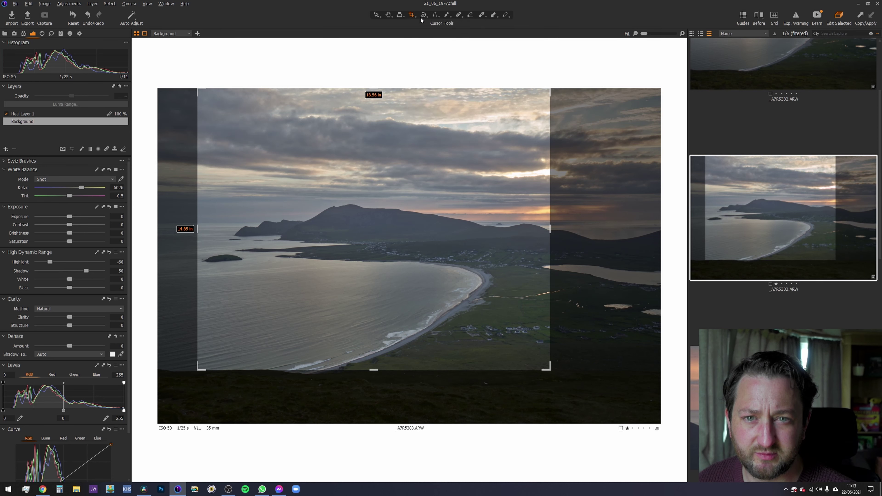
# Step: Crop _A7R5383.ARW to 16x9 around the island, mountain and beach curve, and apply the crop
pyautogui.click(410, 19)
pyautogui.click(422, 65)
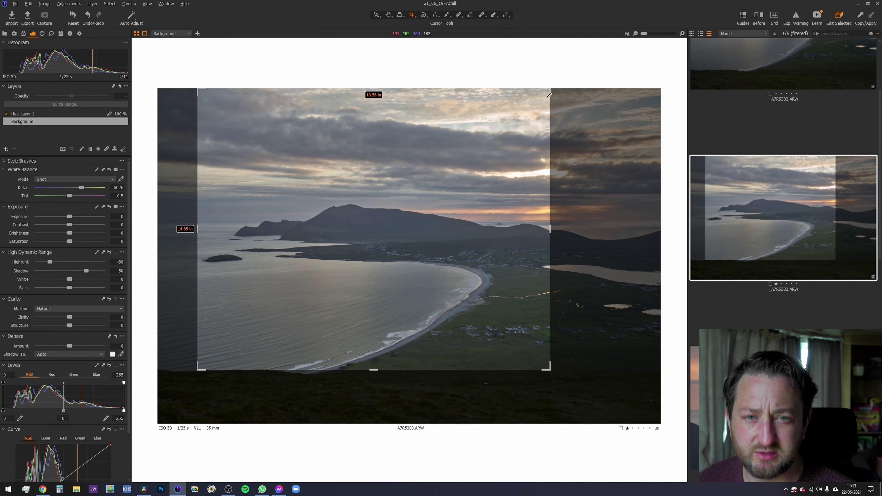
pyautogui.moveTo(499, 147); pyautogui.dragTo(447, 176)
pyautogui.moveTo(458, 227); pyautogui.dragTo(448, 210)
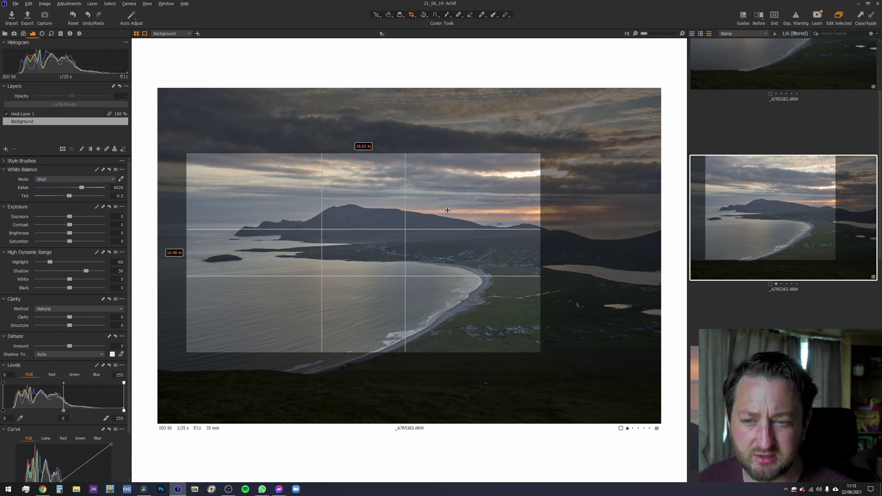
pyautogui.moveTo(538, 155); pyautogui.dragTo(552, 177)
pyautogui.press('h')
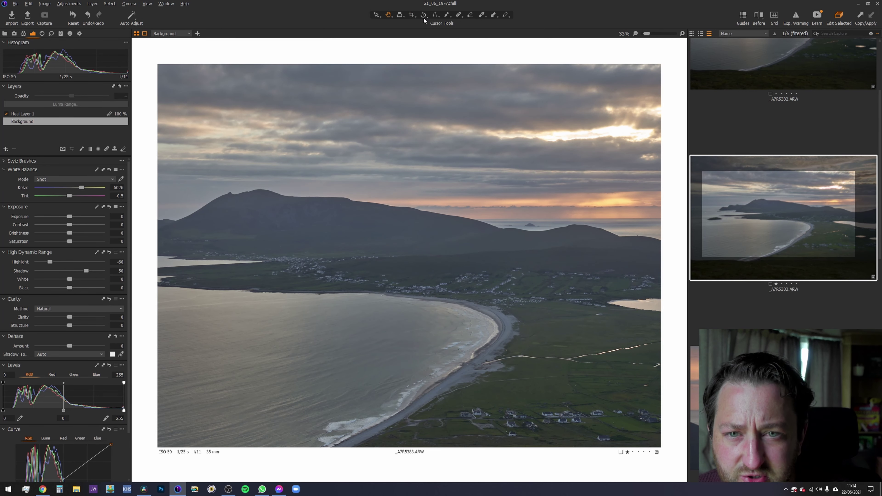
# Step: Straighten _A7R5383.ARW along the sea horizon beyond the mountain
pyautogui.click(424, 15)
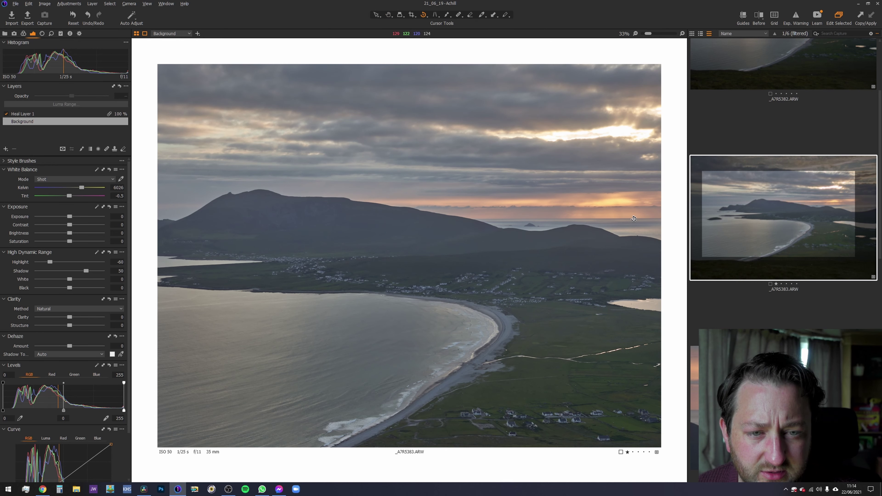
pyautogui.moveTo(635, 219); pyautogui.dragTo(412, 218)
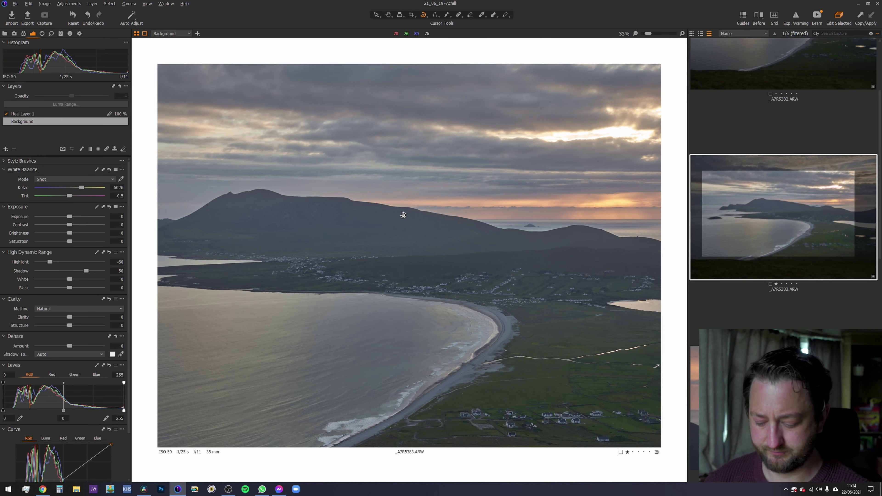
pyautogui.press('h')
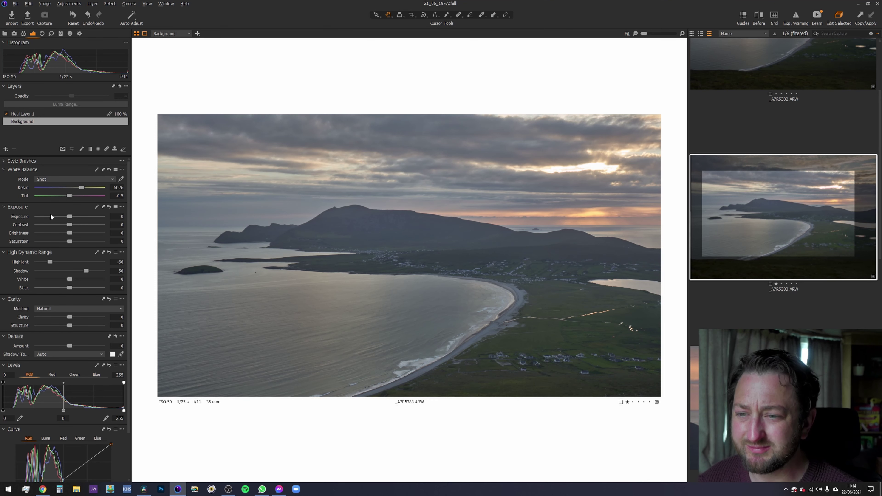
# Step: Compare brighter exposures on the background layer and set its exposure to 0.5
pyautogui.scroll(5, 67, 216)
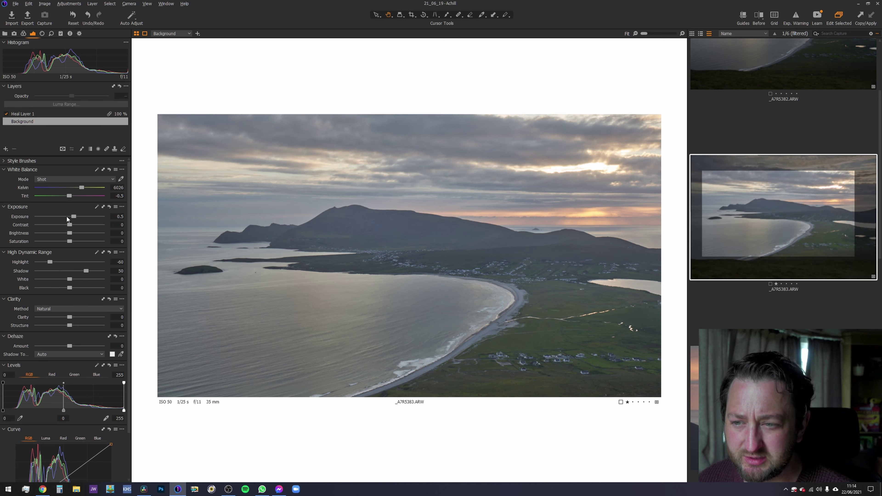
pyautogui.scroll(3, 67, 216)
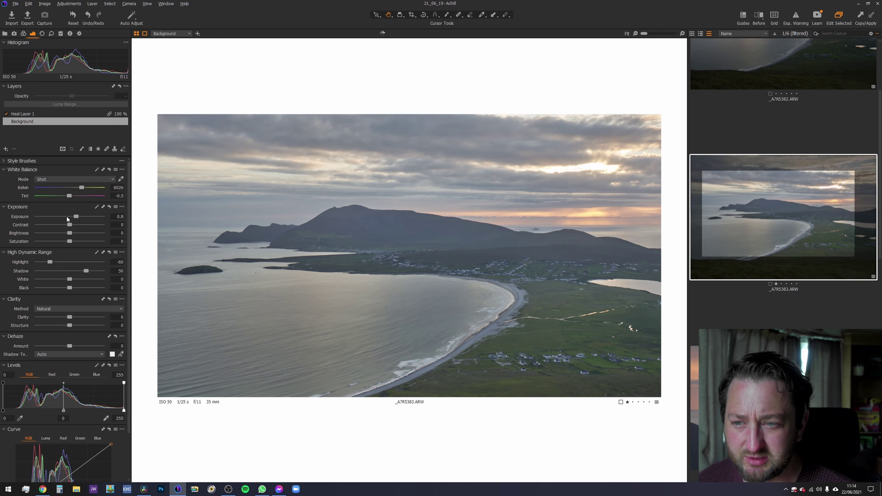
pyautogui.scroll(-2, 66, 216)
pyautogui.scroll(-1, 67, 216)
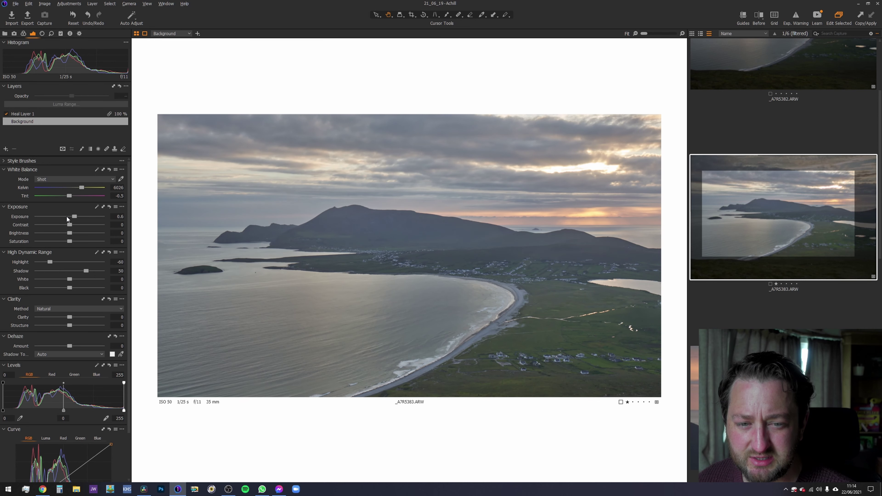
pyautogui.scroll(5, 67, 216)
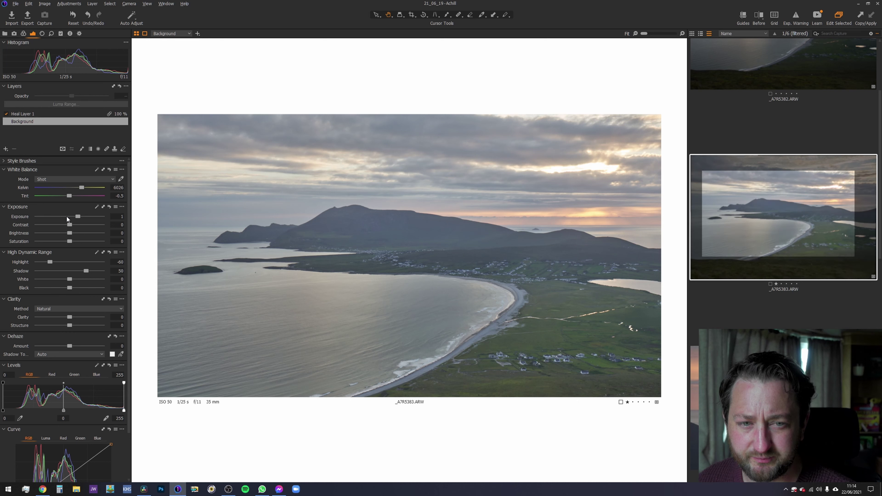
pyautogui.scroll(-4, 67, 216)
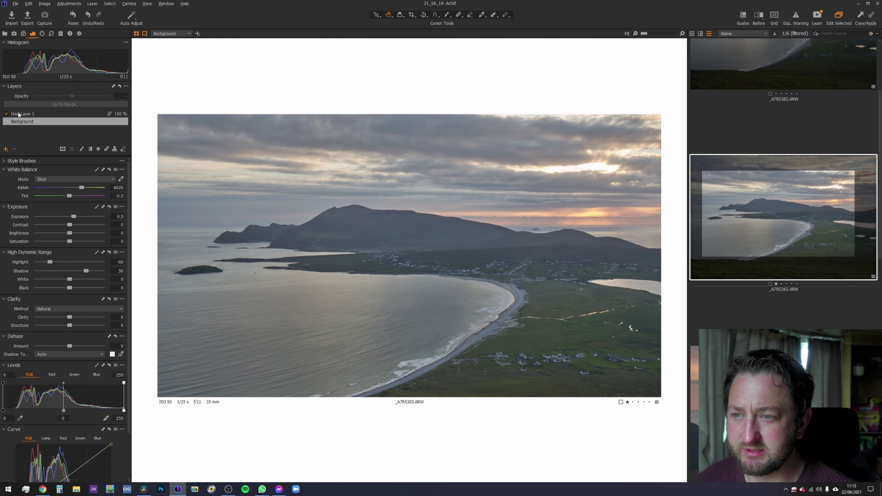
# Step: Add a layer named sky and mask it with a horizontal linear gradient that fades out from the clouds to below the mountain
pyautogui.click(6, 149)
pyautogui.write('sky')
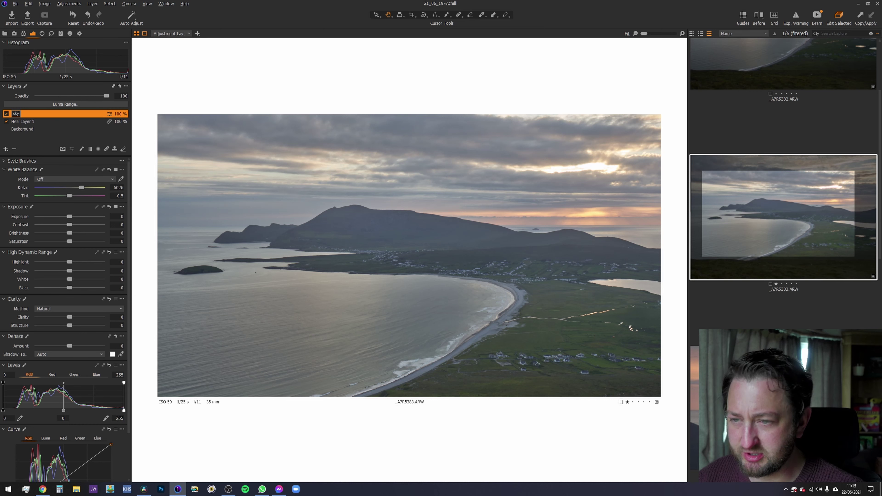
pyautogui.press('Return')
pyautogui.press('l')
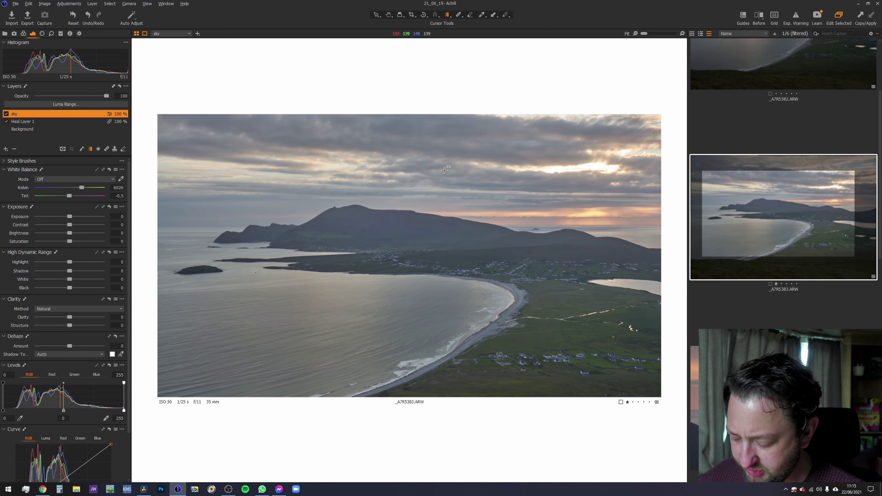
pyautogui.moveTo(439, 166); pyautogui.dragTo(449, 263)
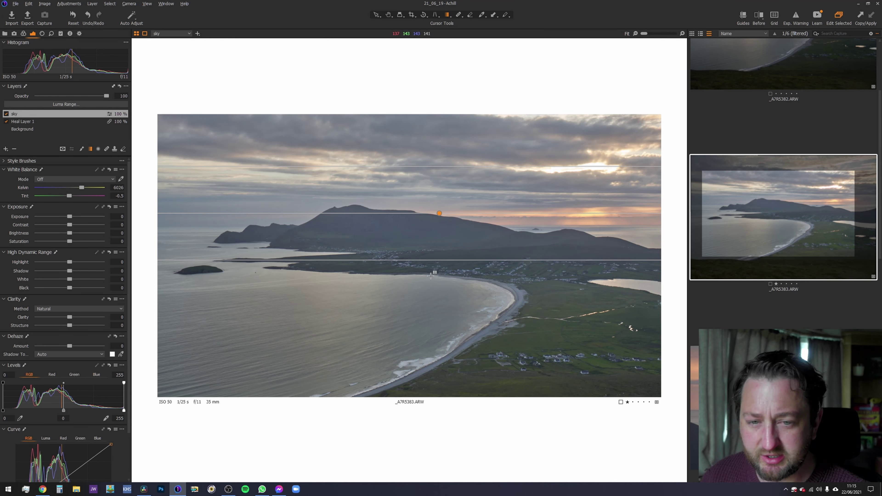
pyautogui.moveTo(439, 260); pyautogui.dragTo(454, 238)
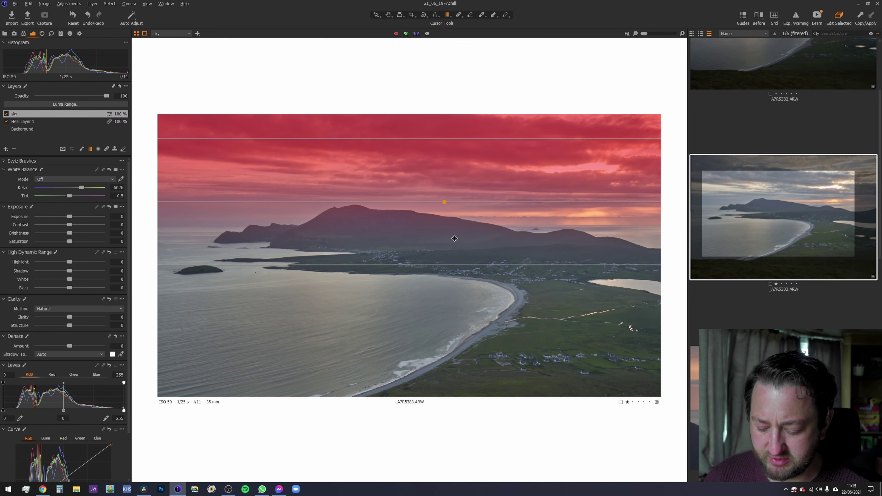
pyautogui.press('h')
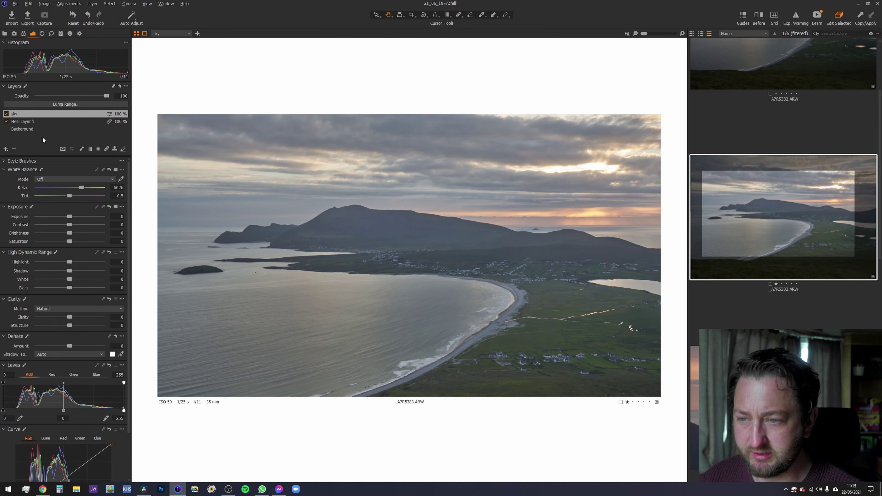
# Step: Add a layer named land, mask it with the inverse of the sky gradient, and check the mask overlay
pyautogui.click(5, 149)
pyautogui.write('land')
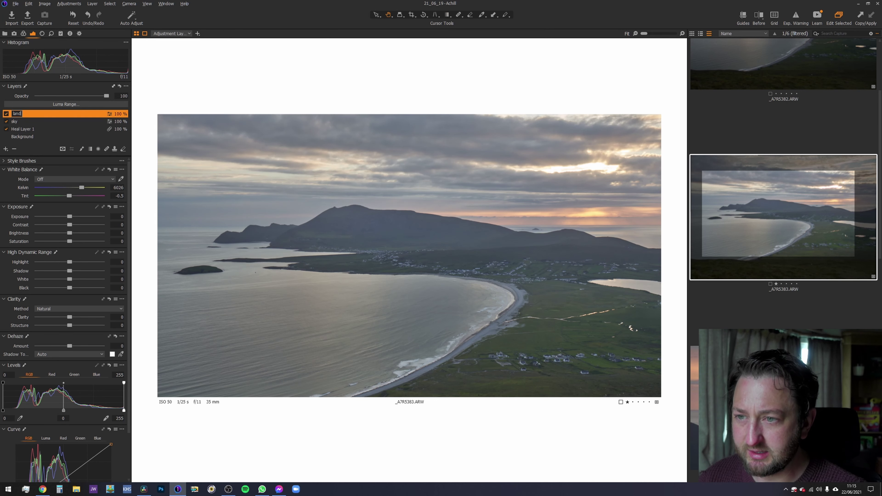
pyautogui.press('Return')
pyautogui.rightClick(25, 114)
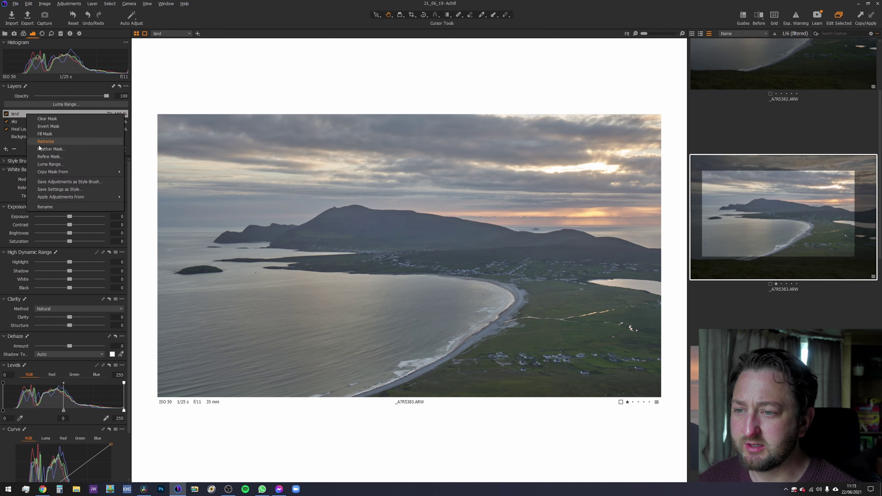
pyautogui.click(151, 178)
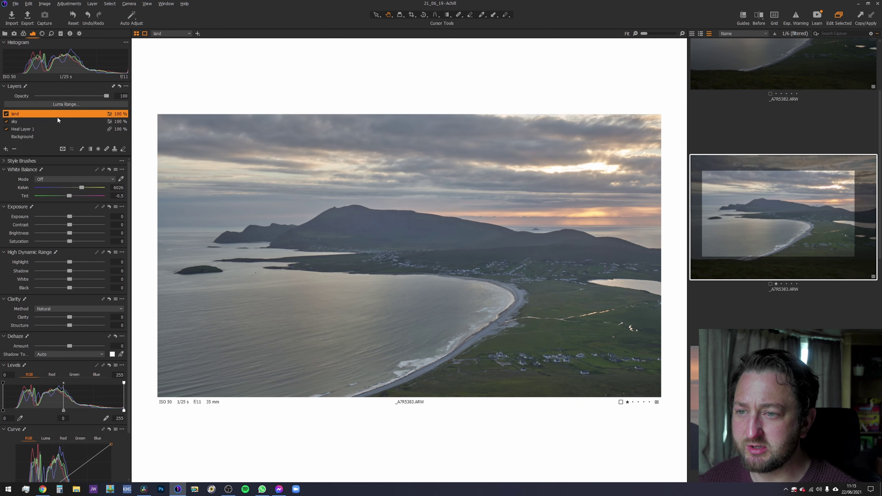
pyautogui.press('m')
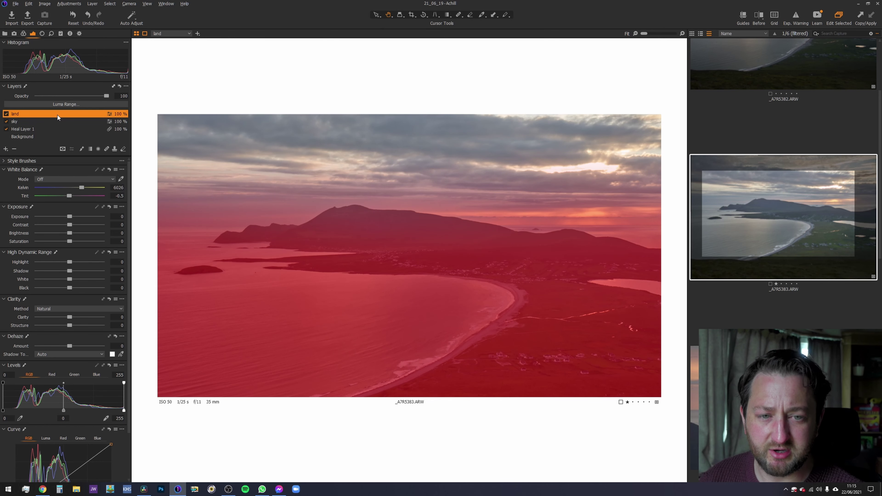
pyautogui.press('m')
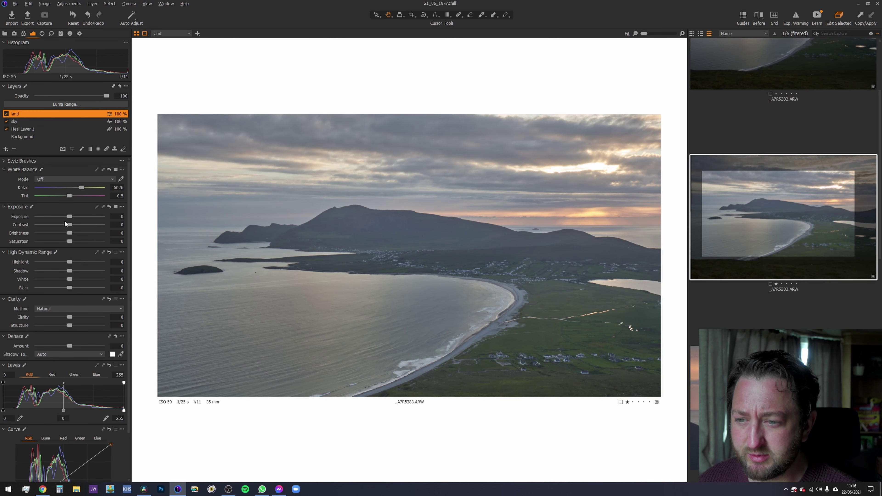
# Step: Set the land layer's exposure to 0.3, black to -30 and white to 40
pyautogui.moveTo(68, 216); pyautogui.dragTo(70, 215)
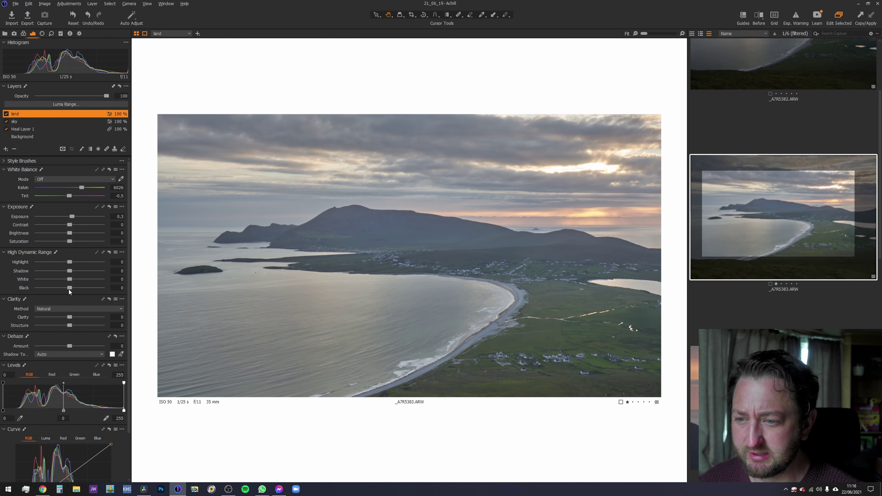
pyautogui.moveTo(70, 288)
pyautogui.mouseDown()
pyautogui.moveTo(49, 285)
pyautogui.moveTo(57, 287)
pyautogui.mouseUp()
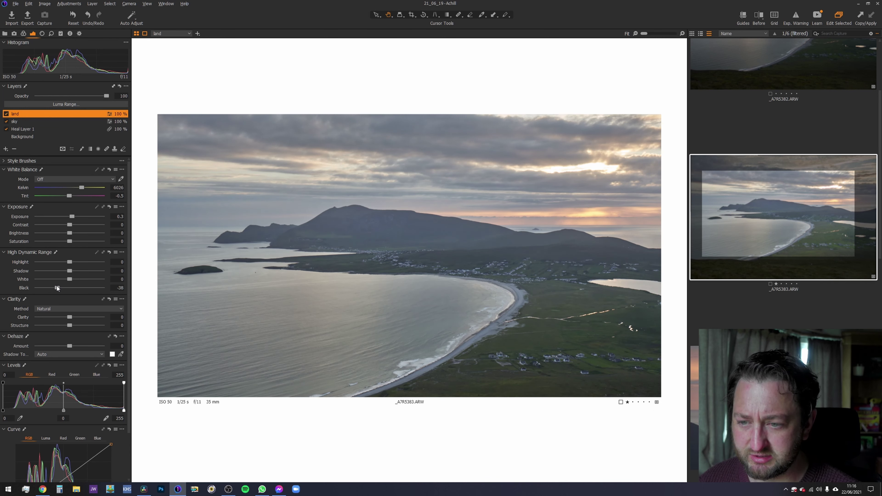
pyautogui.scroll(6, 57, 288)
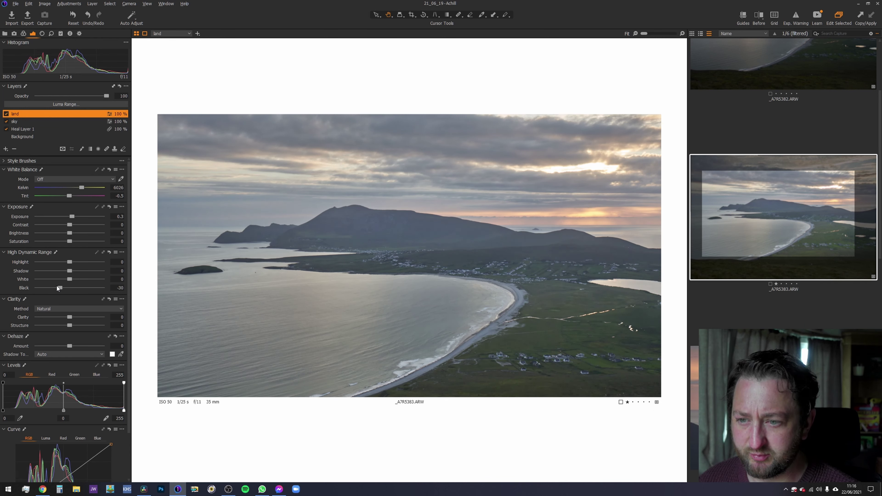
pyautogui.moveTo(70, 281)
pyautogui.mouseDown()
pyautogui.moveTo(108, 282)
pyautogui.moveTo(85, 289)
pyautogui.mouseUp()
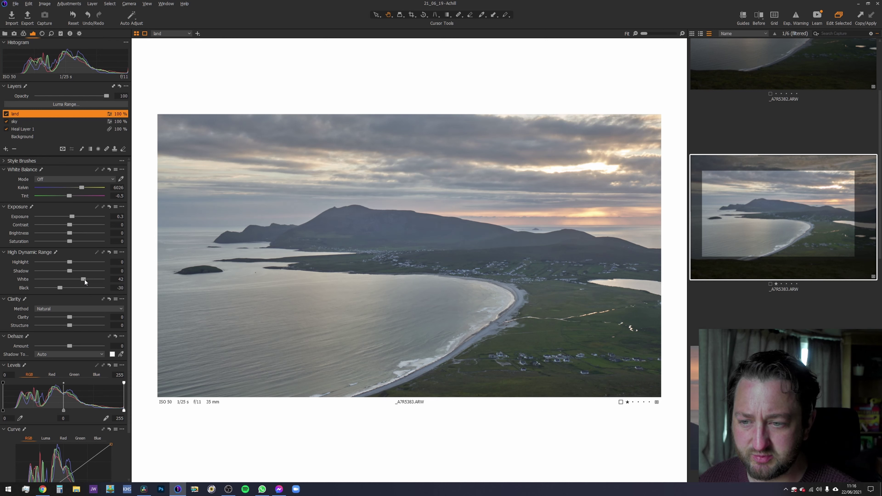
pyautogui.moveTo(85, 280); pyautogui.dragTo(84, 280)
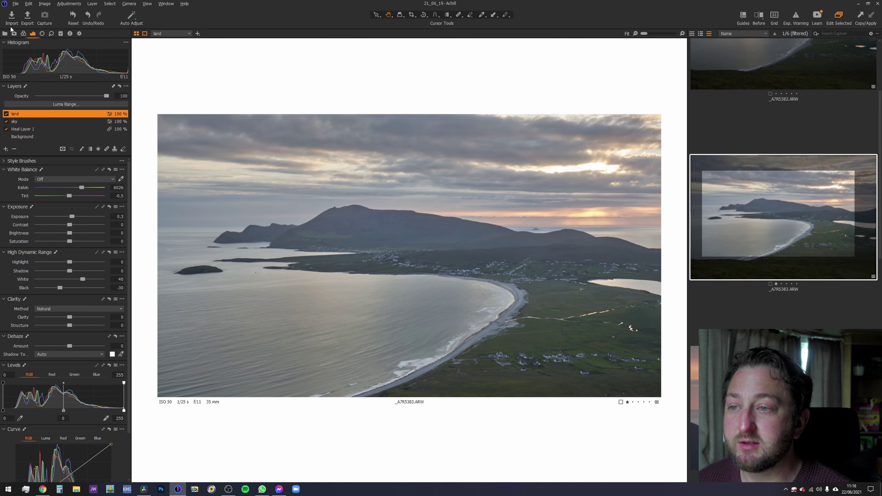
# Step: Set the lens correction profile to Sigma 24-105mm F4 DG OS HSM | Art (Canon EF) and return to the layer adjustments
pyautogui.click(42, 34)
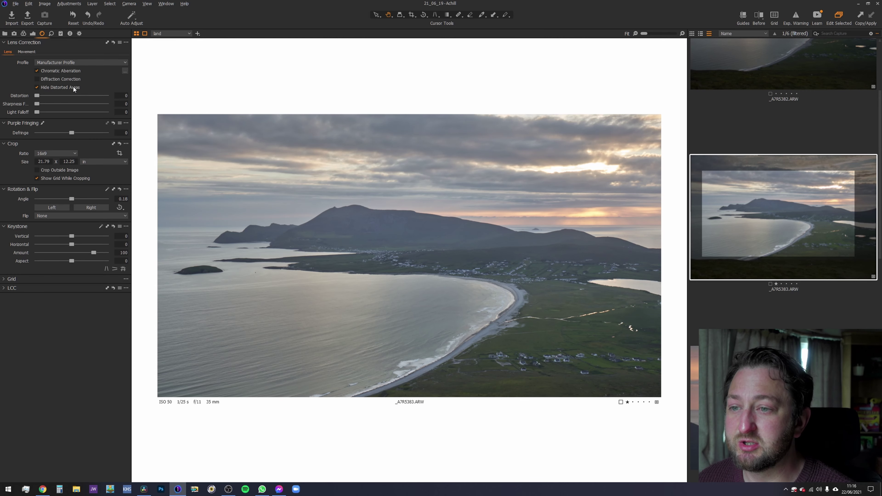
pyautogui.click(86, 62)
pyautogui.moveTo(108, 257)
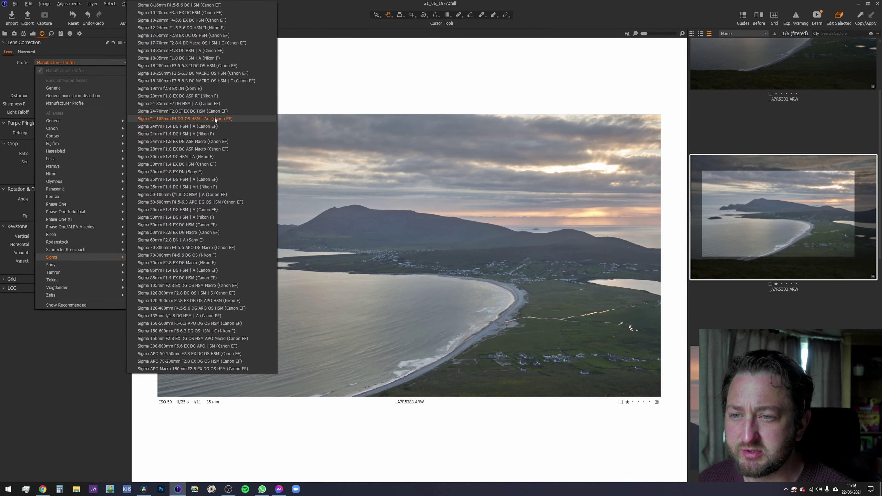
pyautogui.click(214, 118)
pyautogui.click(33, 34)
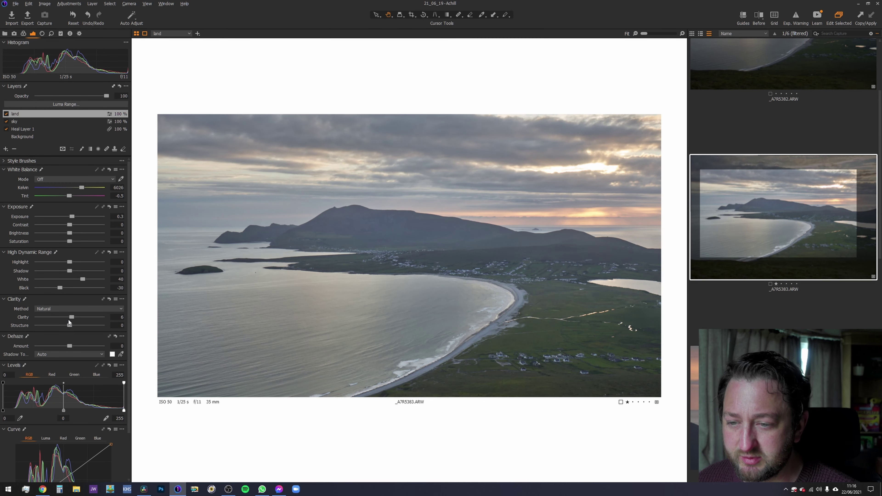
# Step: Set the land layer's clarity and structure to 10 each, and inspect the beach and village detail up close
pyautogui.scroll(3, 68, 320)
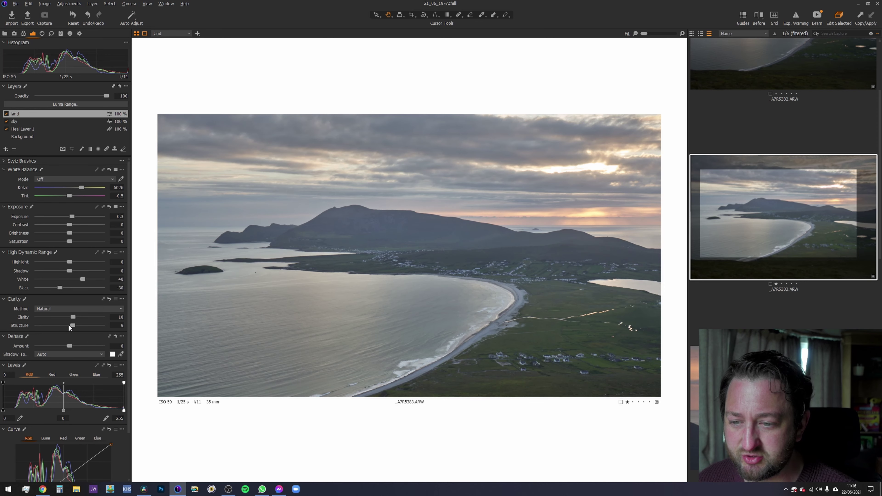
pyautogui.scroll(1, 68, 325)
pyautogui.scroll(2, 542, 351)
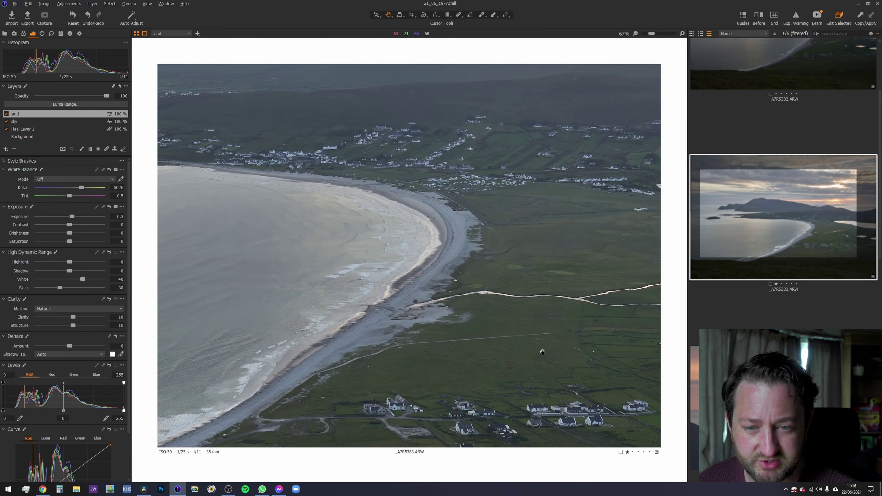
pyautogui.scroll(-2, 263, 286)
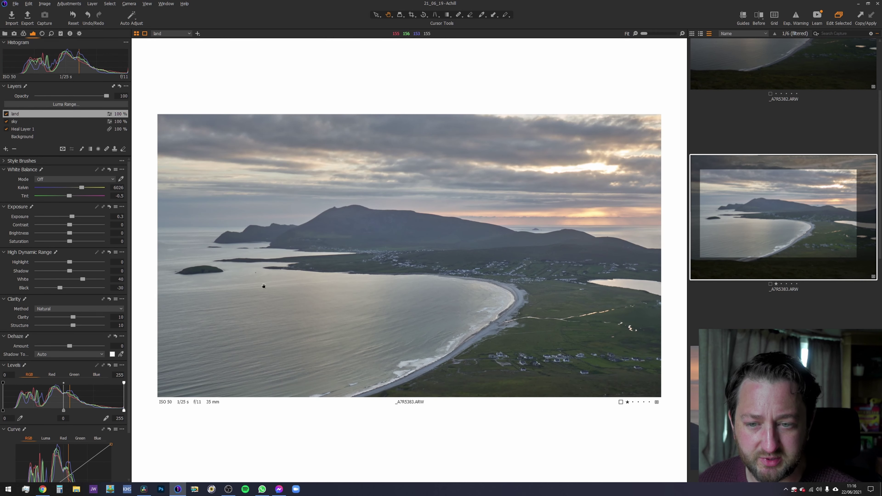
# Step: Try saturation up to 100 and a slight shadow lift on the land layer, resetting each to 0
pyautogui.click(80, 242)
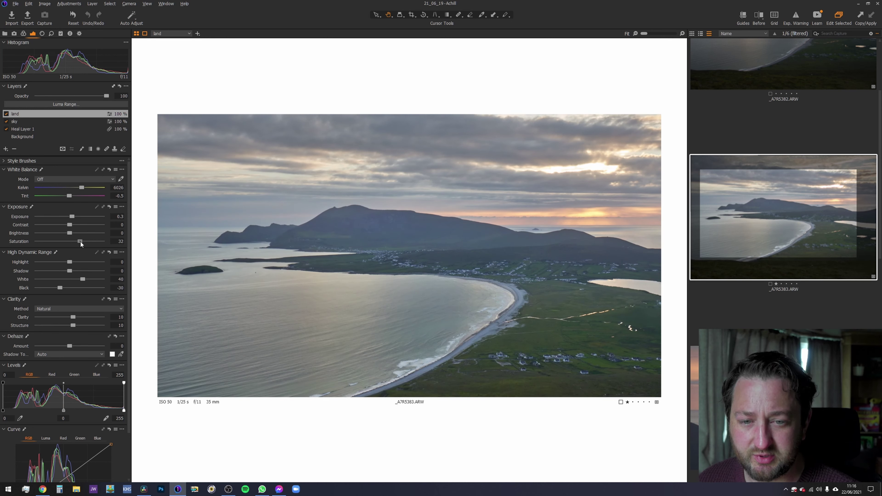
pyautogui.moveTo(81, 242); pyautogui.dragTo(110, 241)
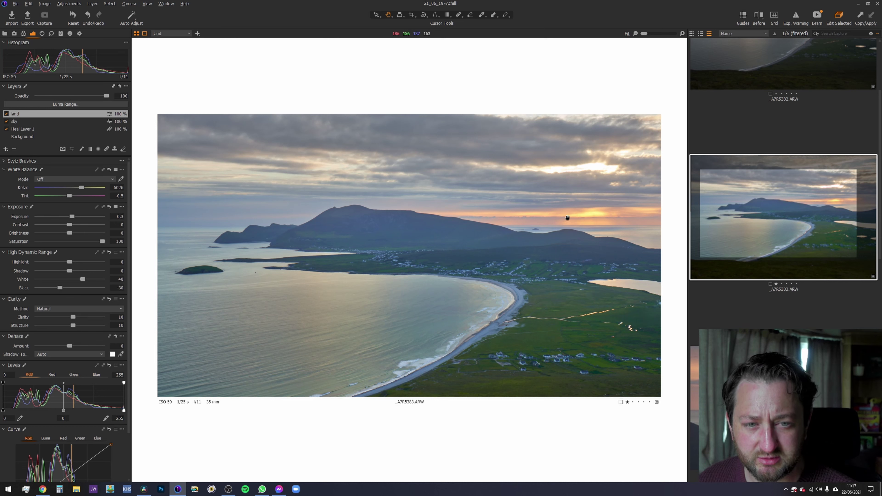
pyautogui.doubleClick(74, 240)
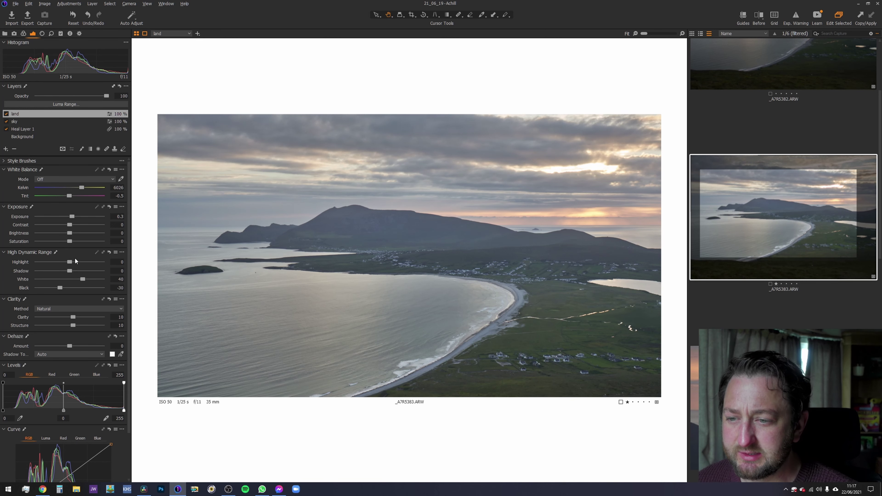
pyautogui.moveTo(72, 270); pyautogui.dragTo(76, 270)
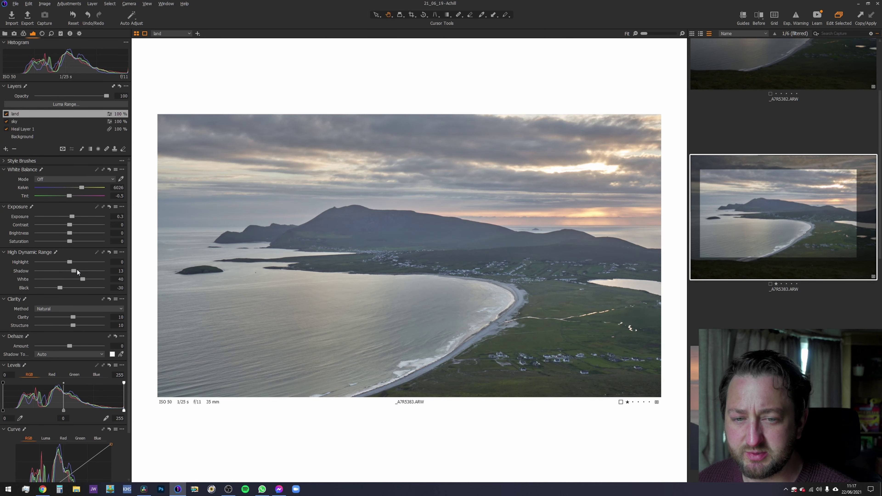
pyautogui.doubleClick(74, 270)
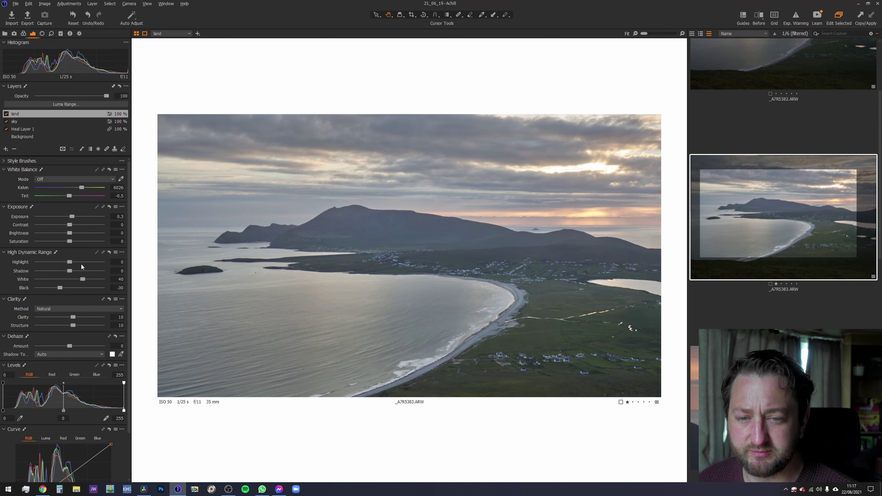
# Step: Set the sky layer's saturation and shadow to 25 each, and check the mountain and village up close
pyautogui.click(28, 121)
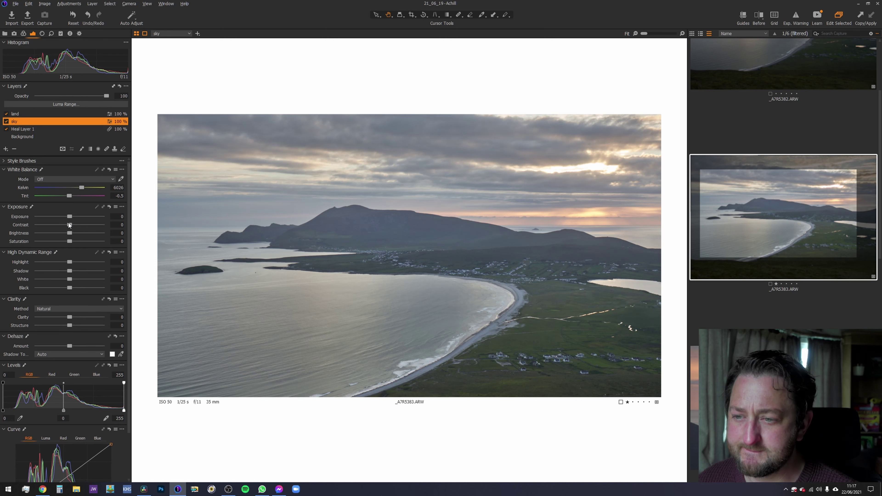
pyautogui.moveTo(69, 241); pyautogui.dragTo(81, 241)
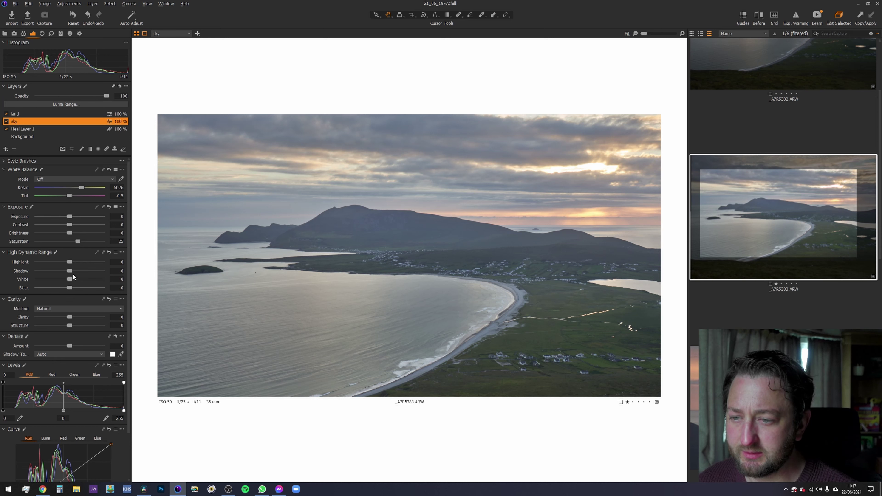
pyautogui.moveTo(70, 272); pyautogui.dragTo(82, 272)
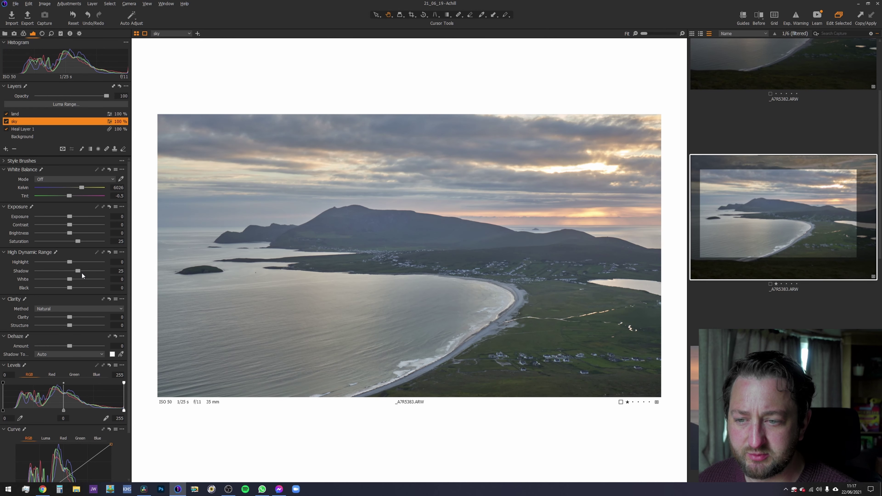
pyautogui.click(382, 250)
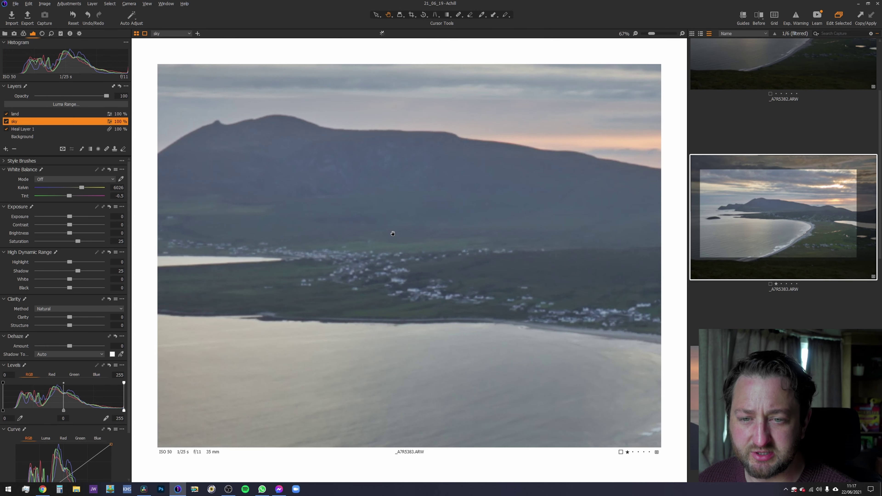
pyautogui.click(338, 193)
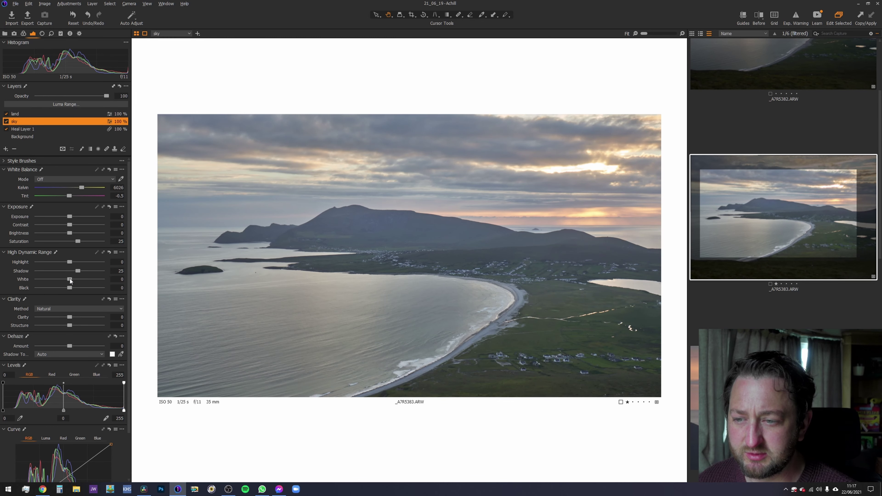
# Step: Set the sky layer's black to -39, white to 32 and clarity to 10, and inspect the sunset horizon up close
pyautogui.moveTo(69, 287); pyautogui.dragTo(57, 287)
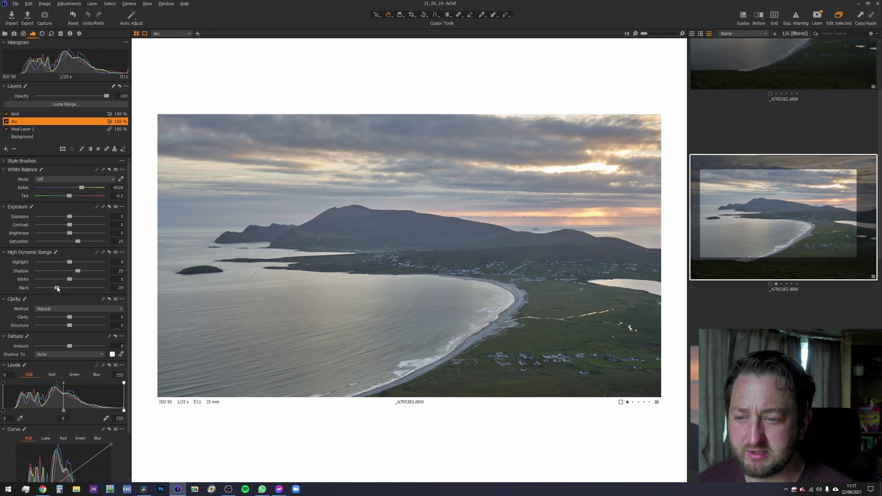
pyautogui.moveTo(71, 280); pyautogui.dragTo(80, 282)
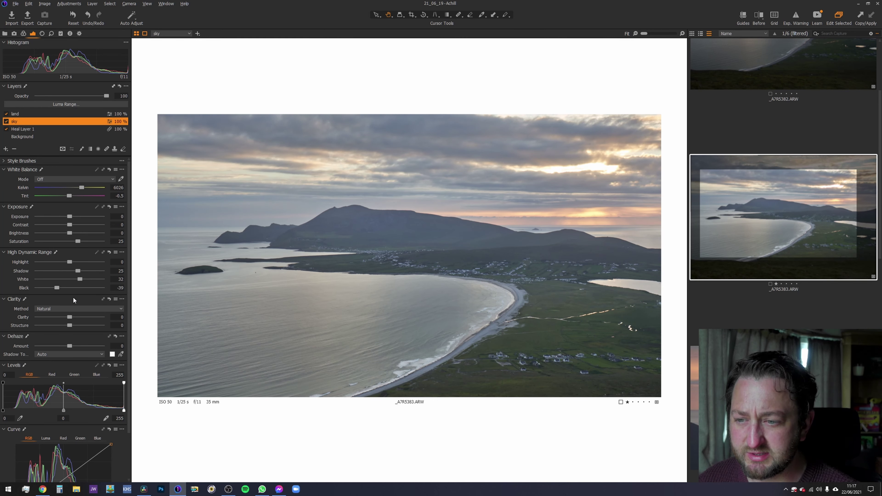
pyautogui.moveTo(71, 317)
pyautogui.mouseDown()
pyautogui.moveTo(88, 318)
pyautogui.moveTo(49, 319)
pyautogui.moveTo(94, 324)
pyautogui.moveTo(74, 324)
pyautogui.mouseUp()
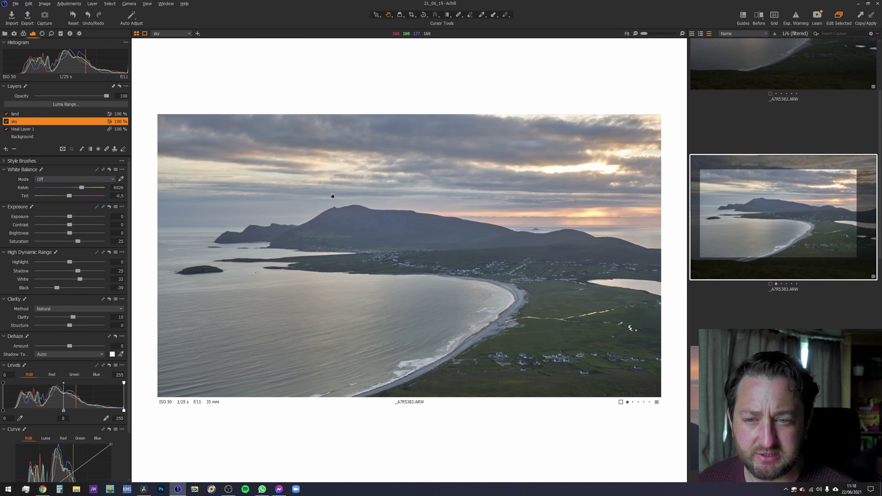
pyautogui.click(540, 177)
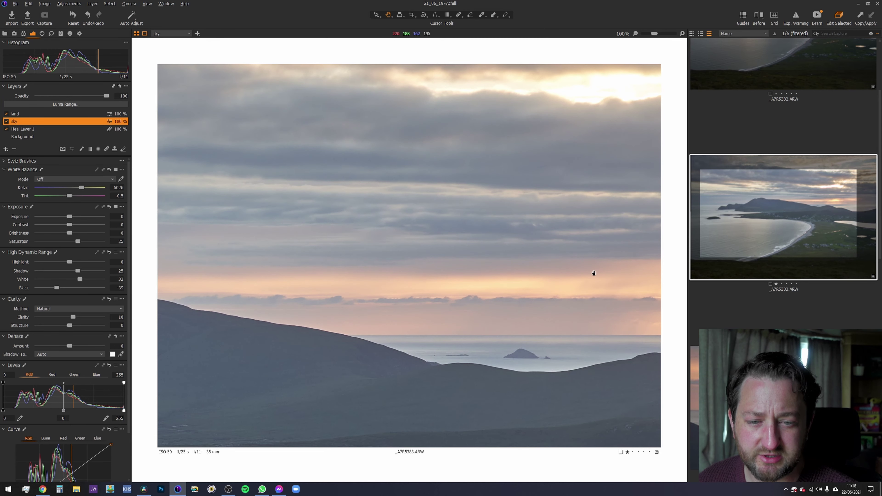
pyautogui.scroll(2, 514, 357)
pyautogui.click(549, 357)
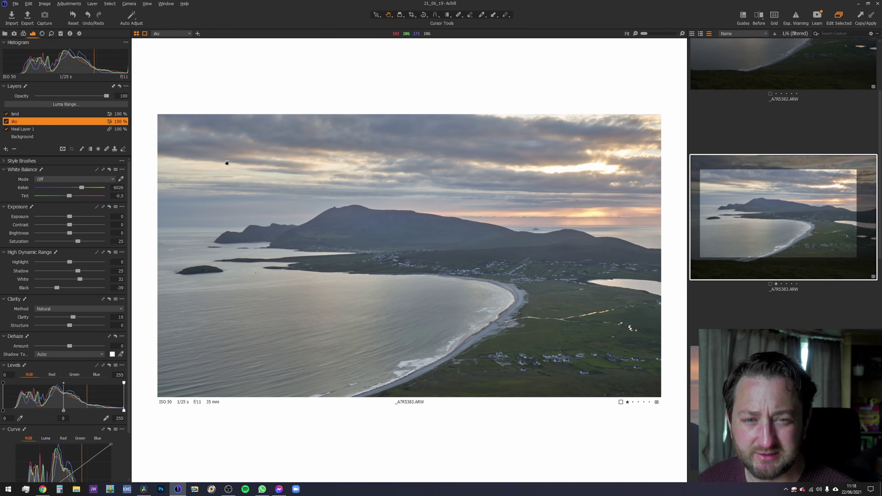
pyautogui.moveTo(67, 262)
pyautogui.mouseDown()
pyautogui.moveTo(38, 262)
pyautogui.moveTo(70, 263)
pyautogui.mouseUp()
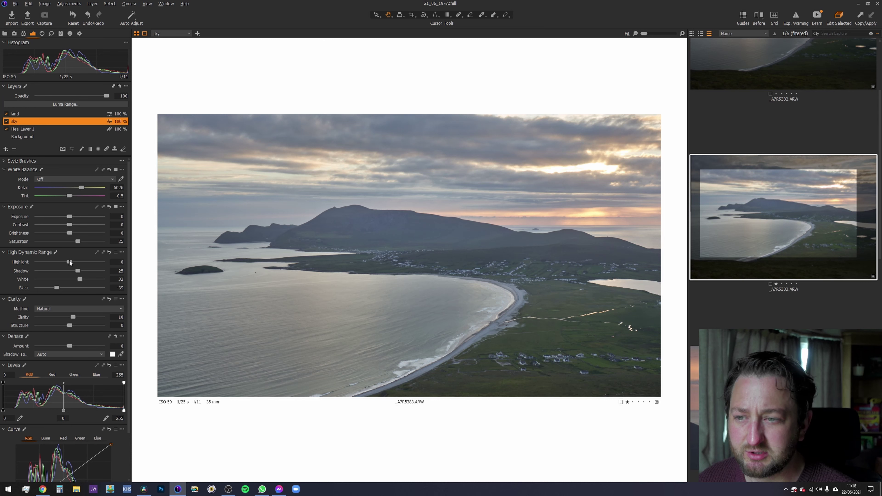
# Step: Add a new empty adjustment layer above the land layer and name it reflection
pyautogui.click(18, 136)
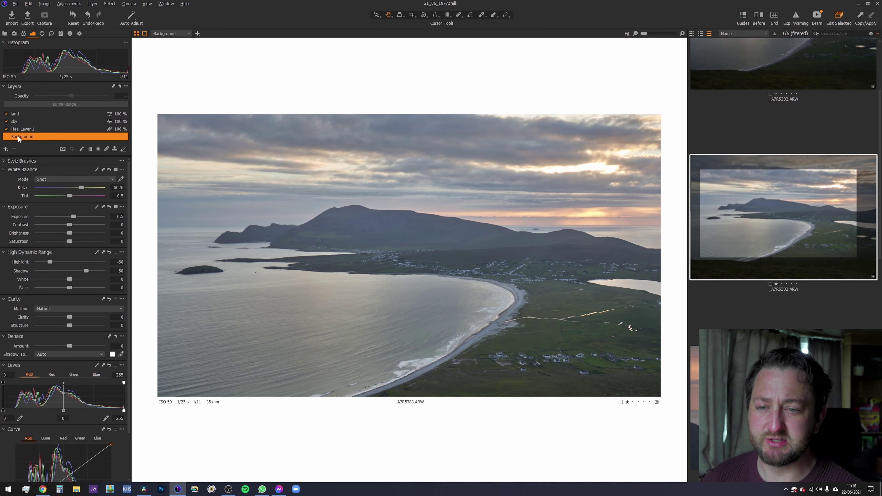
pyautogui.click(5, 149)
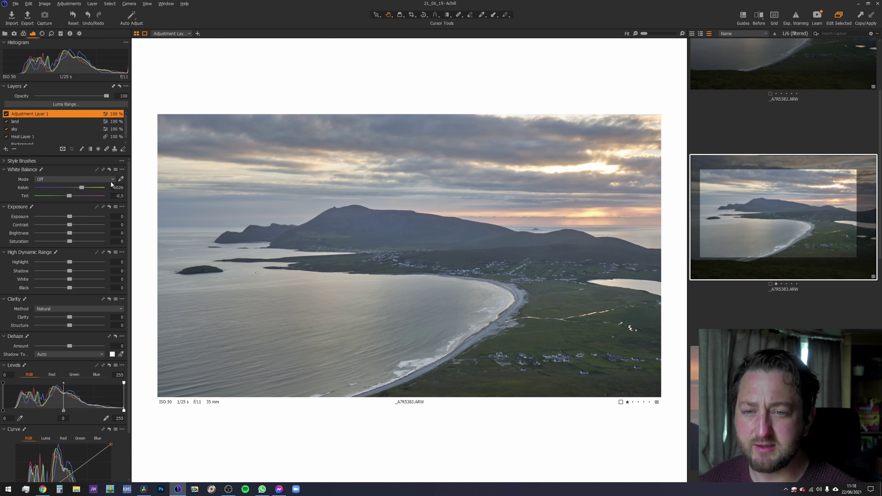
pyautogui.doubleClick(48, 113)
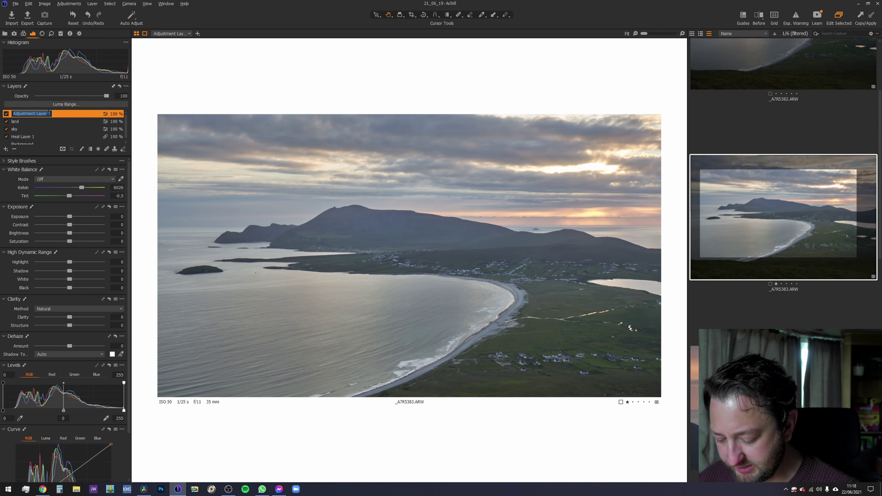
pyautogui.write('reflection')
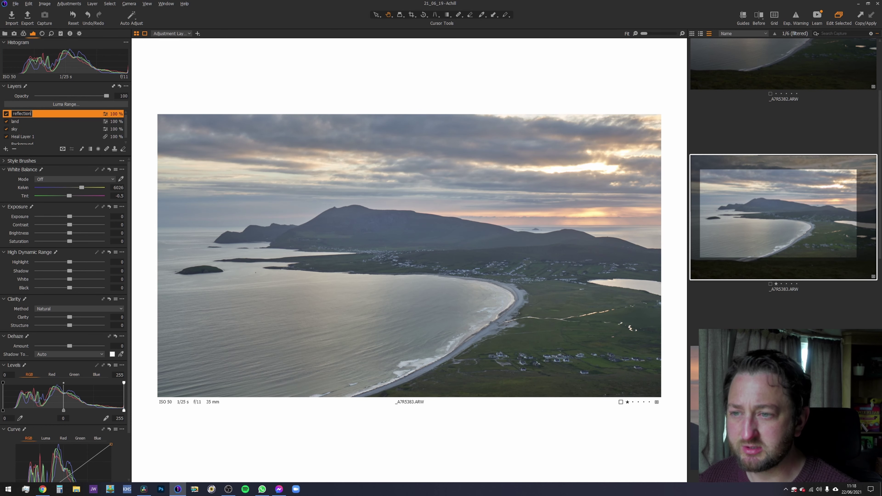
pyautogui.press('Return')
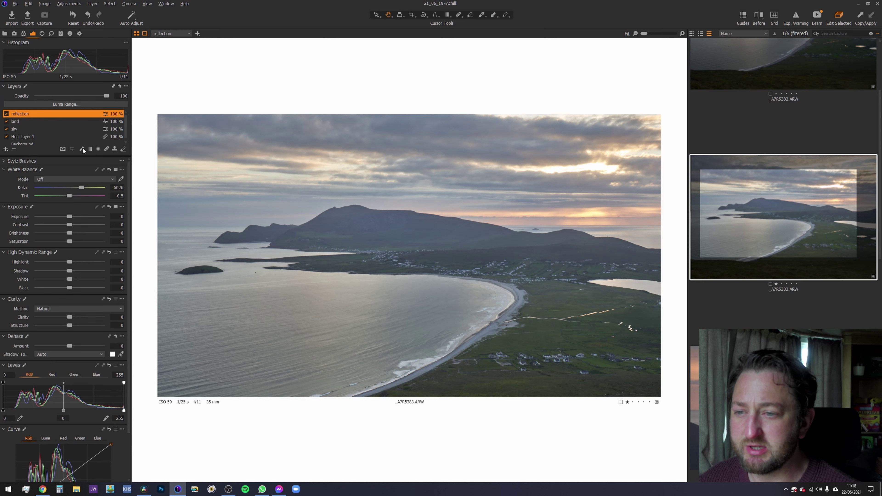
# Step: Brush the reflection layer's mask over the bay water using a brush opacity of 51 and flow of 50
pyautogui.rightClick(372, 241)
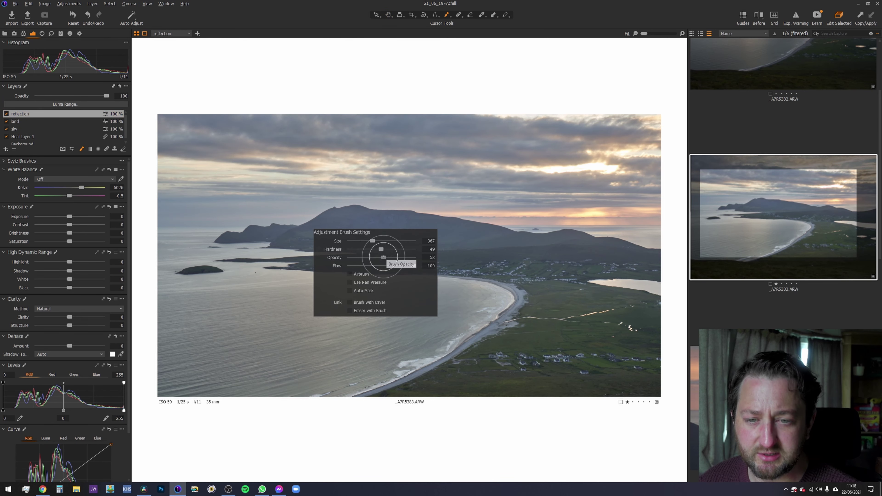
pyautogui.click(382, 266)
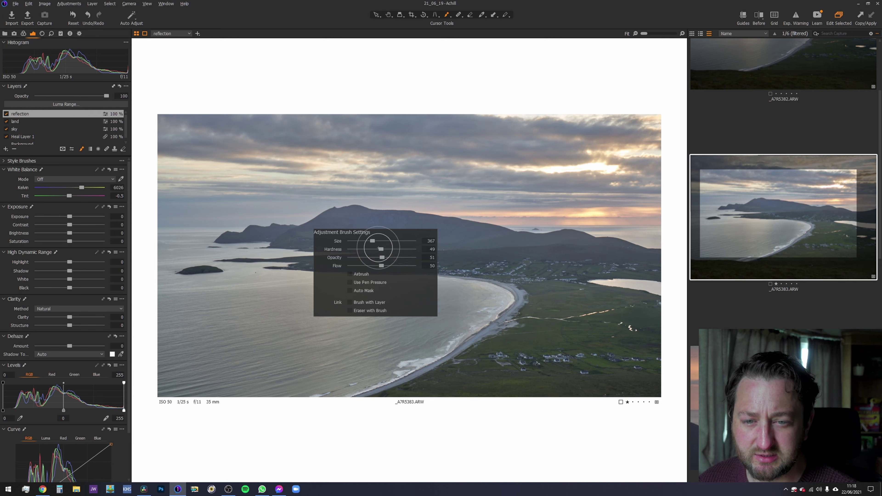
pyautogui.moveTo(399, 250)
pyautogui.mouseDown()
pyautogui.moveTo(320, 242)
pyautogui.moveTo(377, 241)
pyautogui.mouseUp()
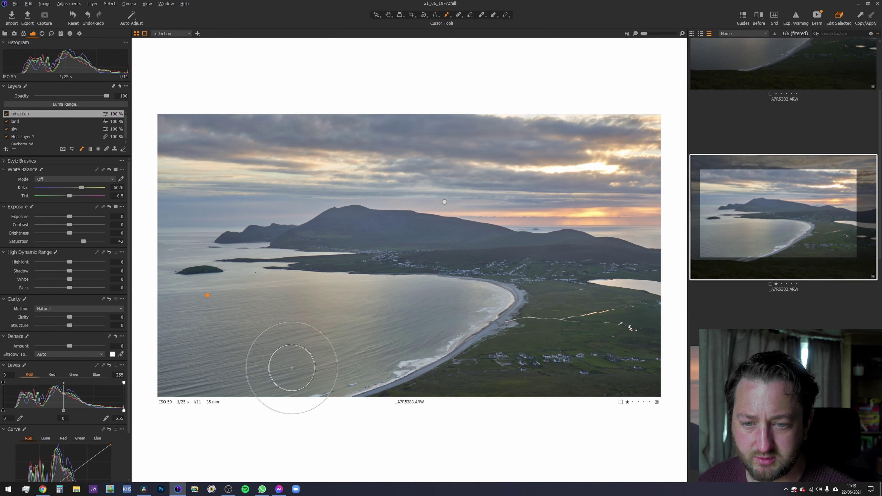
pyautogui.moveTo(330, 358)
pyautogui.mouseDown()
pyautogui.moveTo(359, 352)
pyautogui.moveTo(389, 380)
pyautogui.moveTo(429, 328)
pyautogui.moveTo(393, 309)
pyautogui.mouseUp()
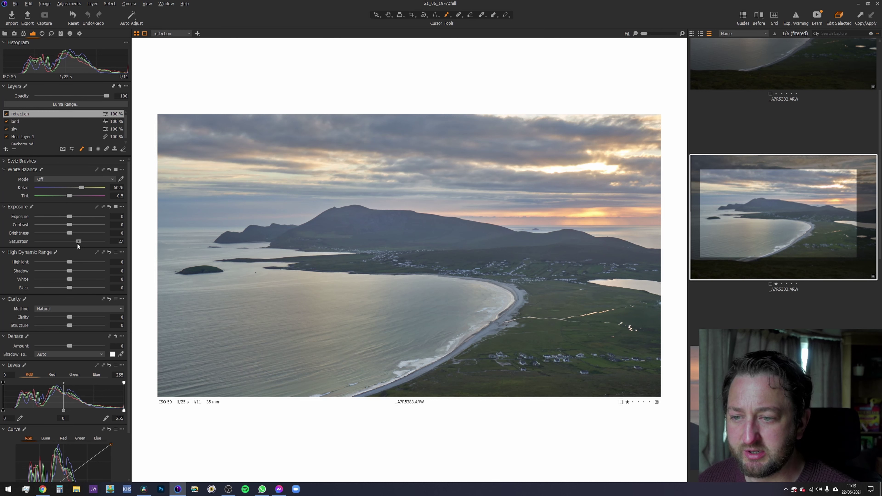
# Step: Set the reflection layer's saturation to 30 and contrast to 10
pyautogui.moveTo(81, 244)
pyautogui.mouseDown()
pyautogui.moveTo(97, 244)
pyautogui.moveTo(51, 247)
pyautogui.moveTo(99, 243)
pyautogui.moveTo(78, 244)
pyautogui.mouseUp()
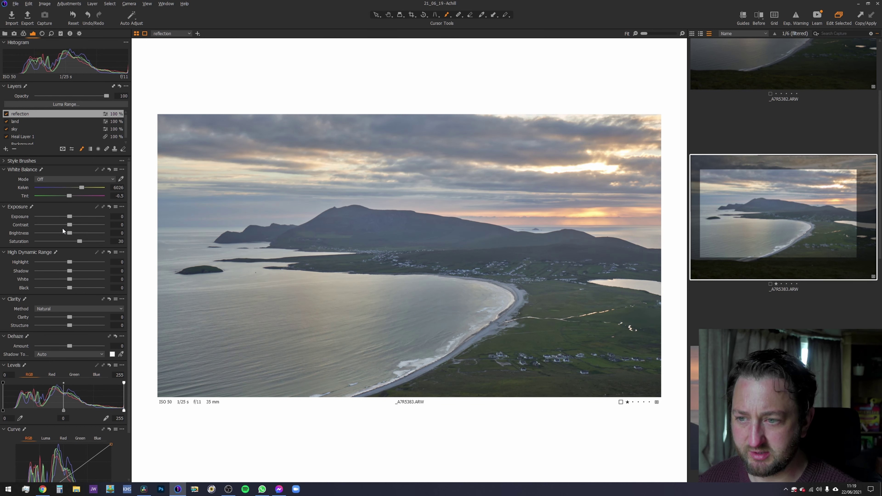
pyautogui.moveTo(68, 225)
pyautogui.mouseDown()
pyautogui.moveTo(90, 226)
pyautogui.moveTo(33, 225)
pyautogui.moveTo(76, 227)
pyautogui.mouseUp()
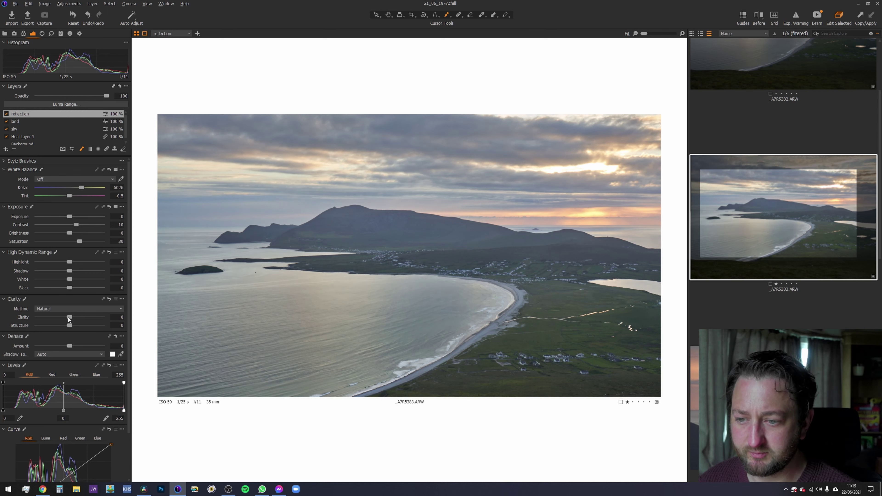
# Step: Try a clarity boost and a dehaze amount of -64 on the reflection layer, resetting each to 0
pyautogui.moveTo(68, 318); pyautogui.dragTo(87, 318)
pyautogui.doubleClick(87, 317)
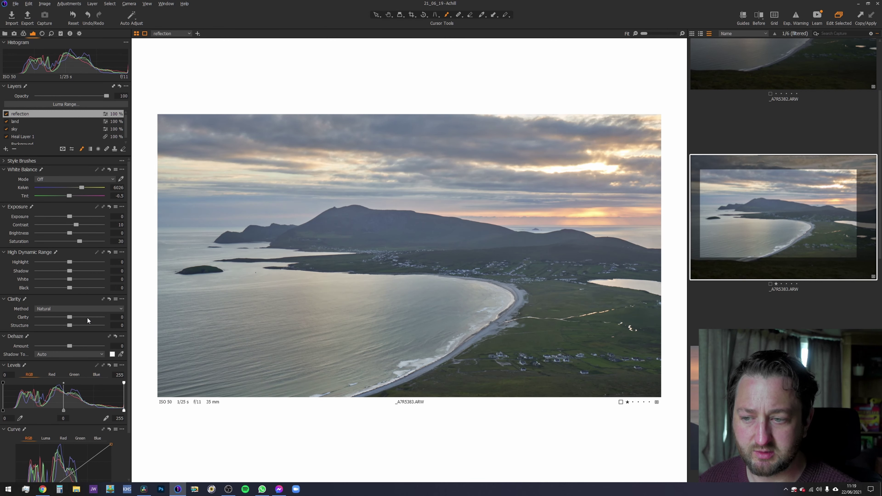
pyautogui.moveTo(93, 346); pyautogui.dragTo(49, 343)
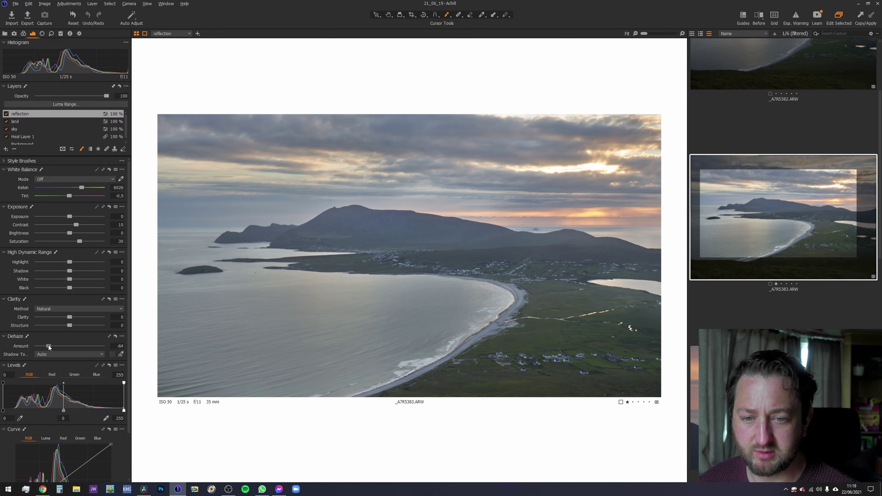
pyautogui.doubleClick(49, 344)
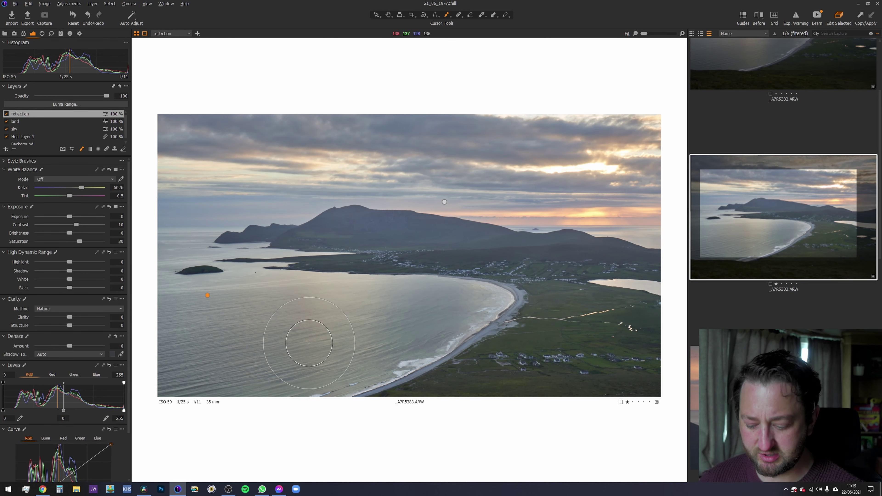
# Step: Examine the village, shoreline, bay water and mountain ridges up close for detail across the edited photo
pyautogui.press('h')
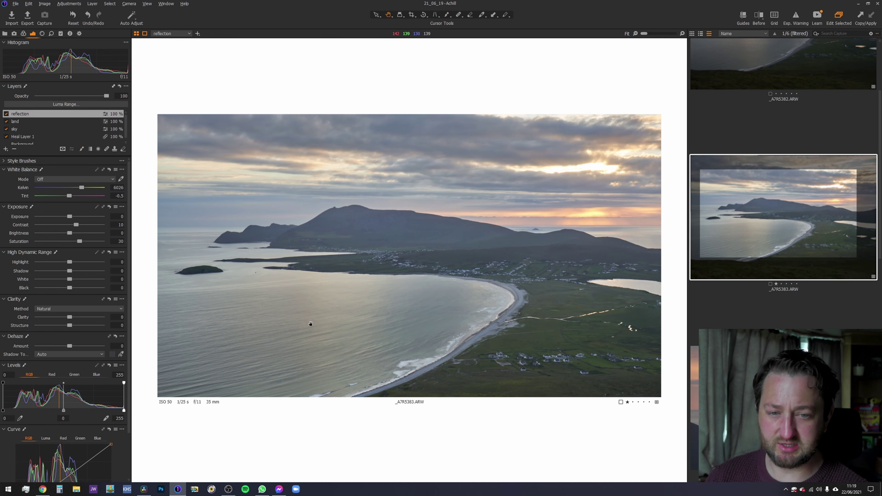
pyautogui.click(310, 286)
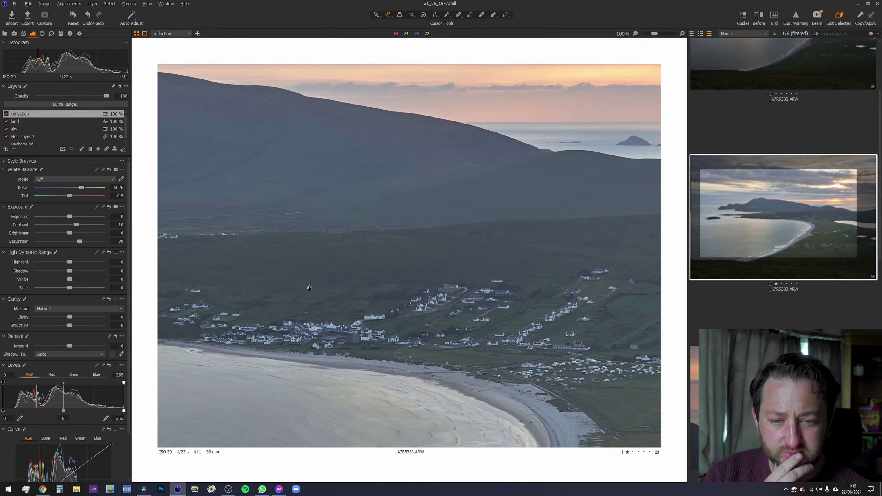
pyautogui.scroll(3, 470, 364)
pyautogui.scroll(-3, 469, 365)
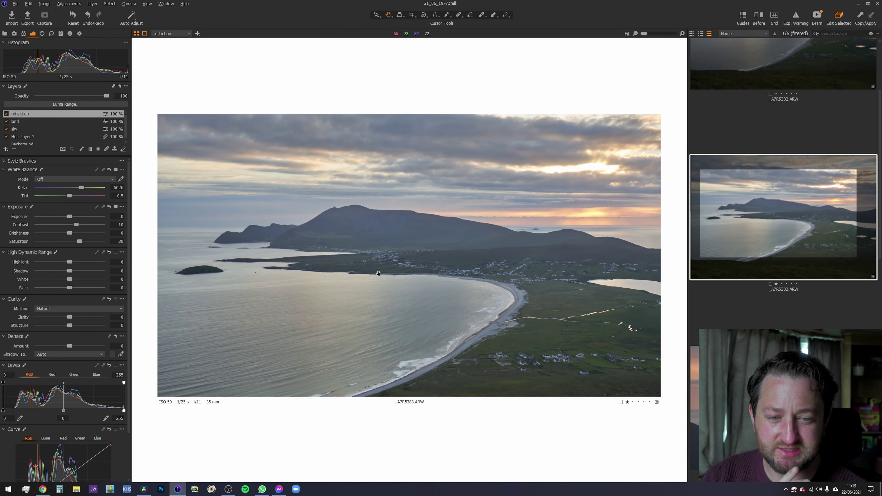
pyautogui.scroll(3, 361, 256)
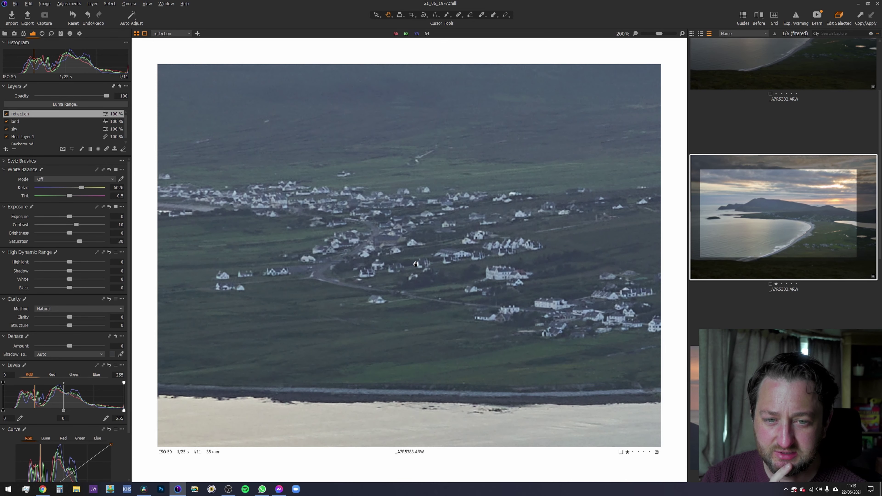
pyautogui.scroll(-3, 416, 264)
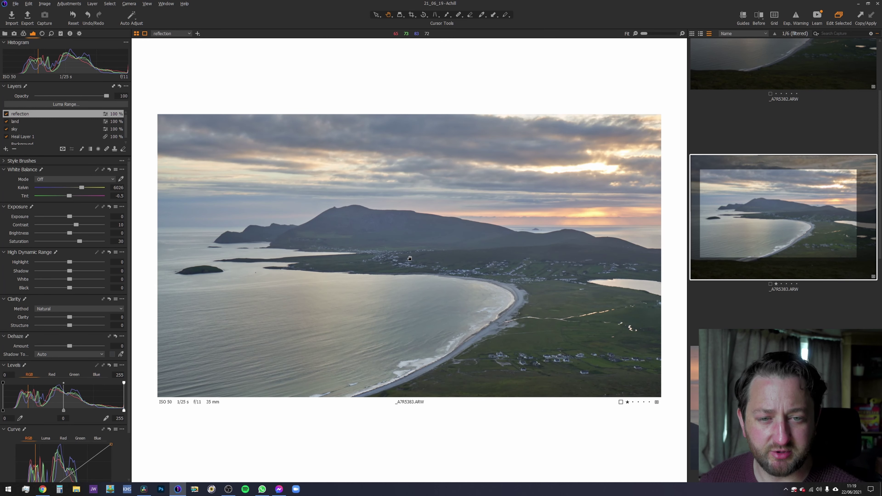
pyautogui.scroll(4, 410, 256)
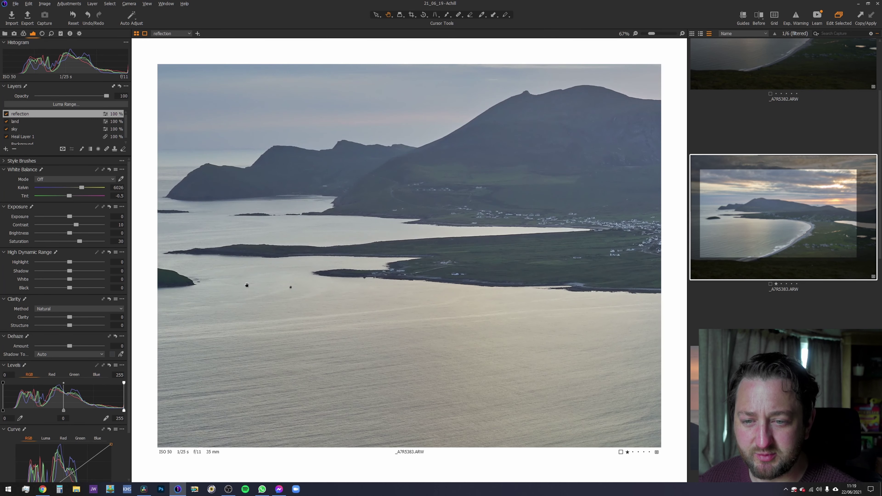
pyautogui.scroll(-4, 377, 303)
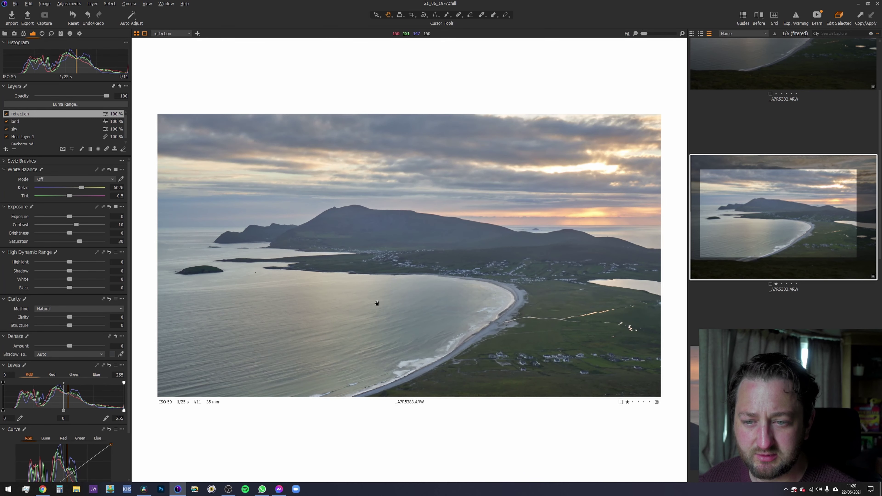
pyautogui.scroll(2, 238, 312)
pyautogui.scroll(1, 238, 311)
pyautogui.scroll(-3, 240, 310)
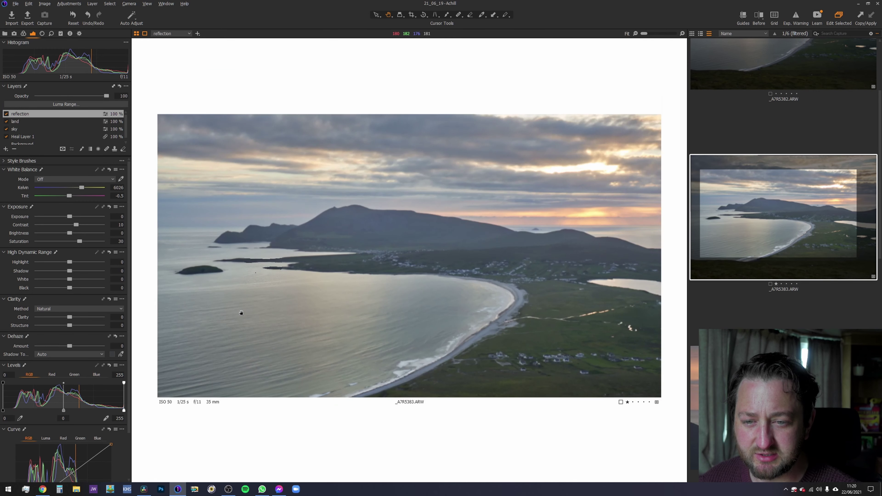
pyautogui.scroll(3, 286, 208)
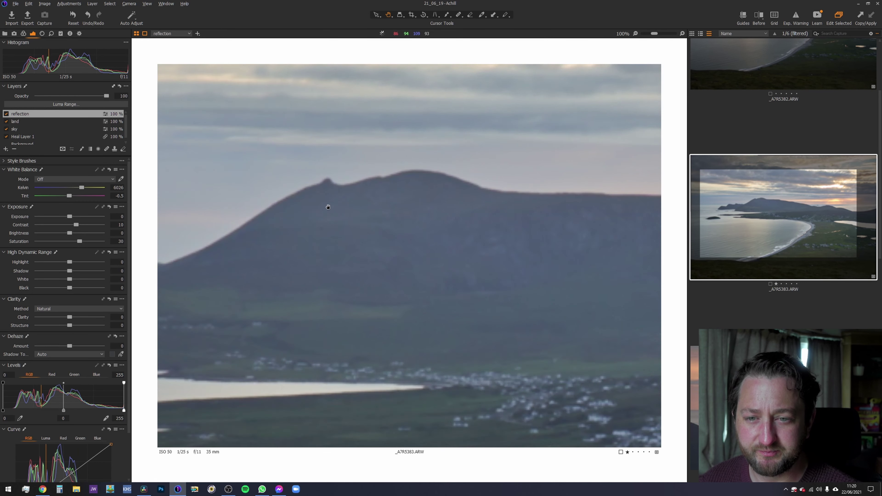
pyautogui.scroll(1, 303, 278)
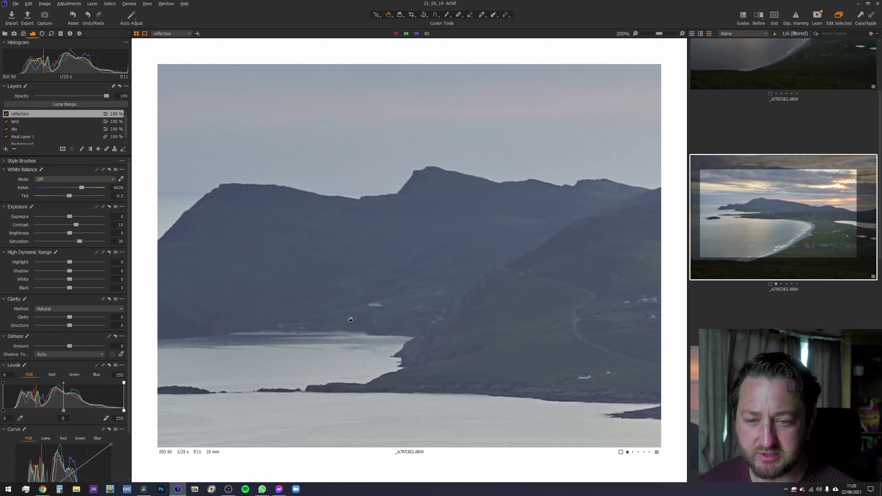
# Step: Examine the distant headland and mountain ridgelines at high magnification for mask edges and detail, and return to the whole photo
pyautogui.scroll(-1, 310, 295)
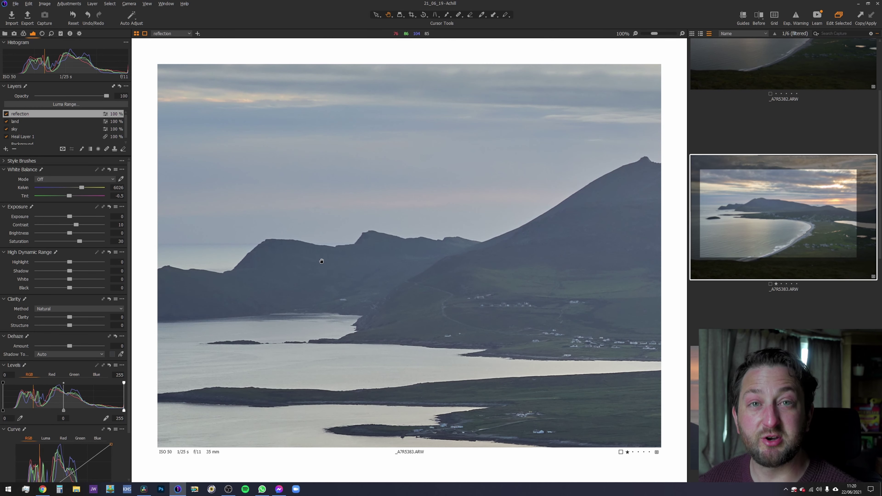
pyautogui.moveTo(311, 295); pyautogui.dragTo(391, 270)
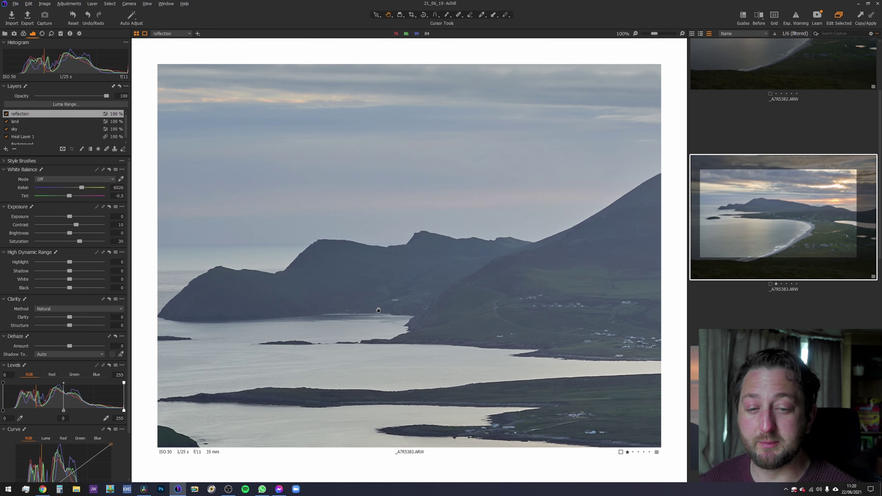
pyautogui.scroll(1, 378, 310)
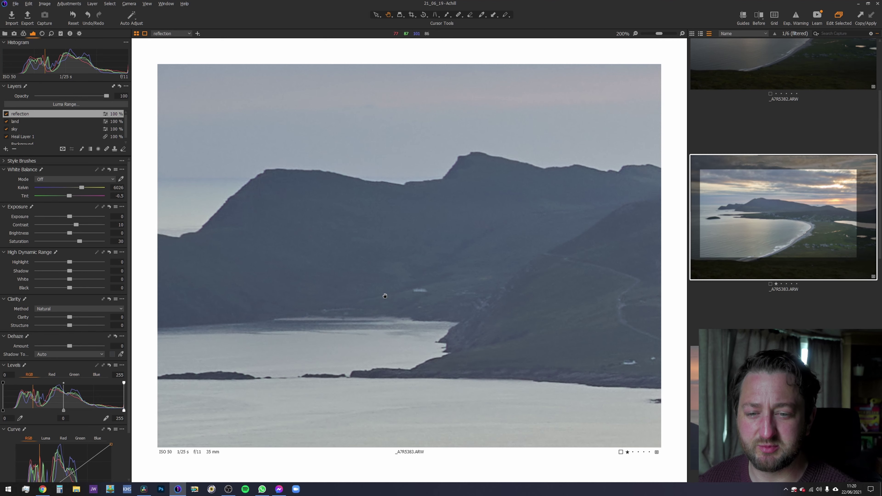
pyautogui.scroll(-1, 407, 295)
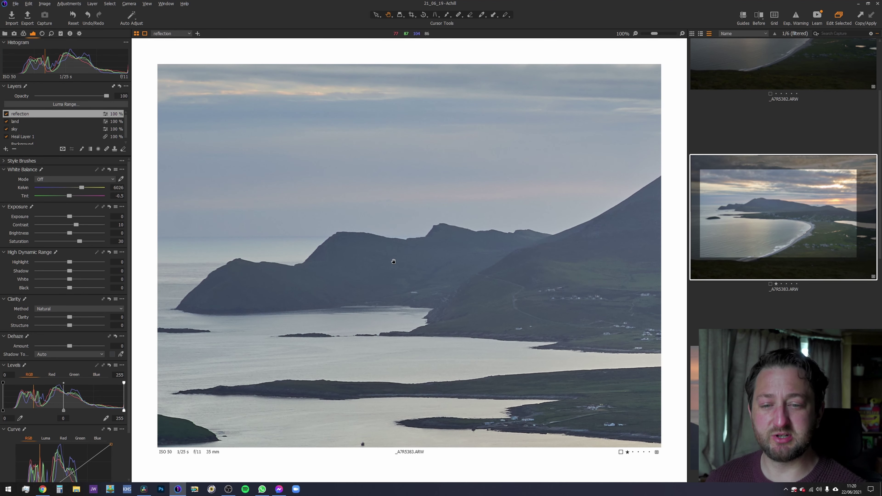
pyautogui.scroll(2, 397, 300)
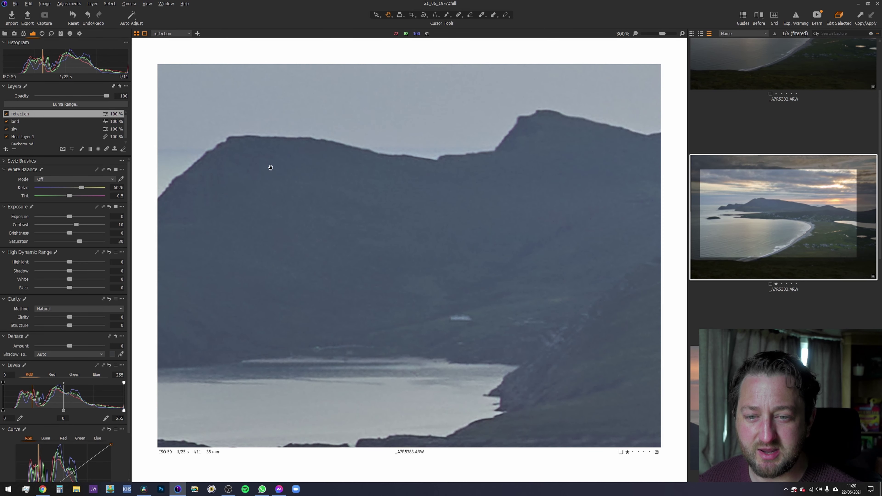
pyautogui.scroll(-2, 277, 168)
pyautogui.scroll(2, 295, 169)
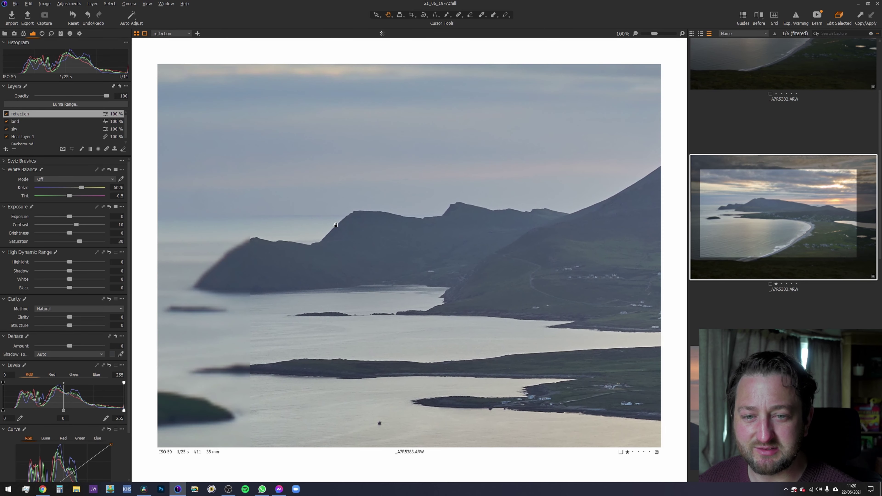
pyautogui.moveTo(177, 254); pyautogui.dragTo(322, 249)
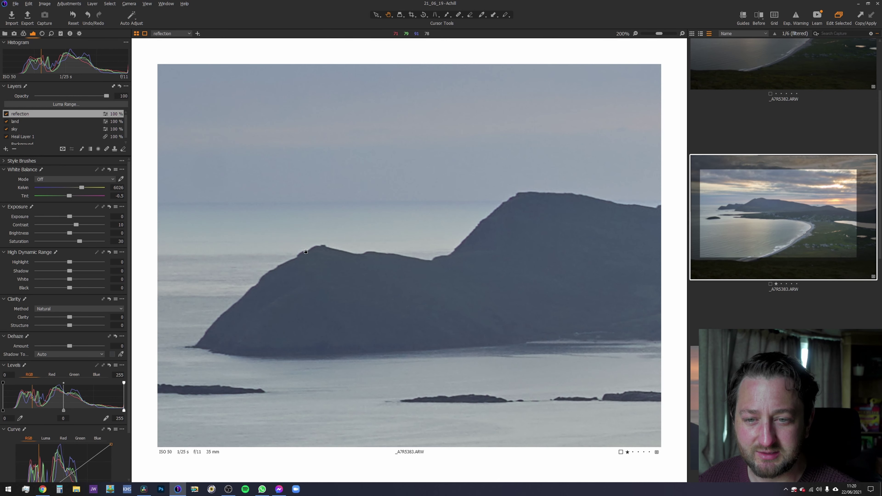
pyautogui.scroll(3, 325, 247)
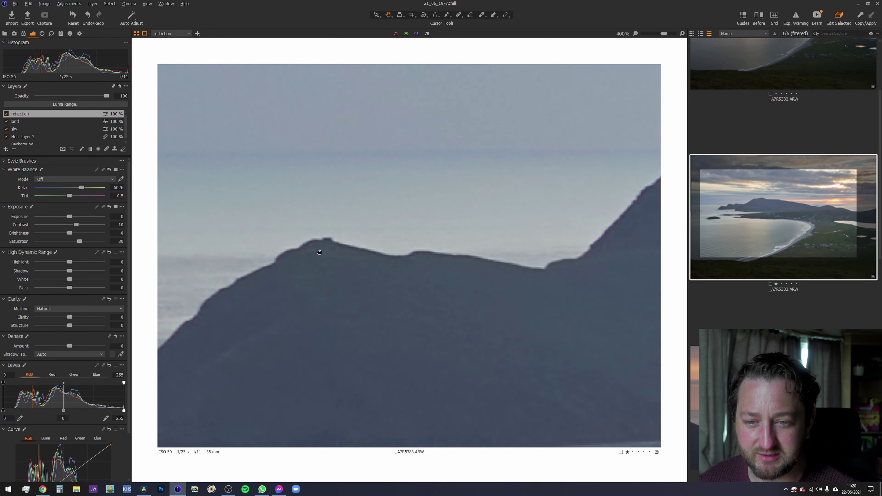
pyautogui.scroll(-2, 342, 242)
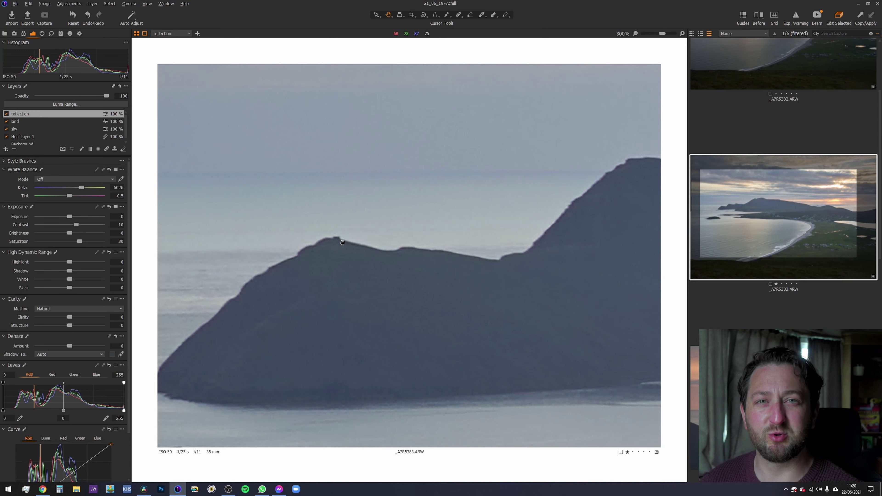
pyautogui.moveTo(446, 303); pyautogui.dragTo(405, 304)
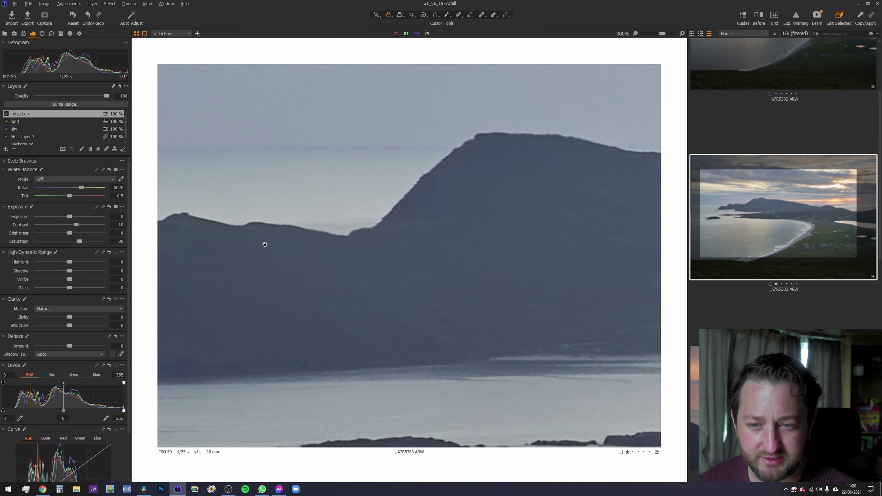
pyautogui.hotkey('ctrl', '0')
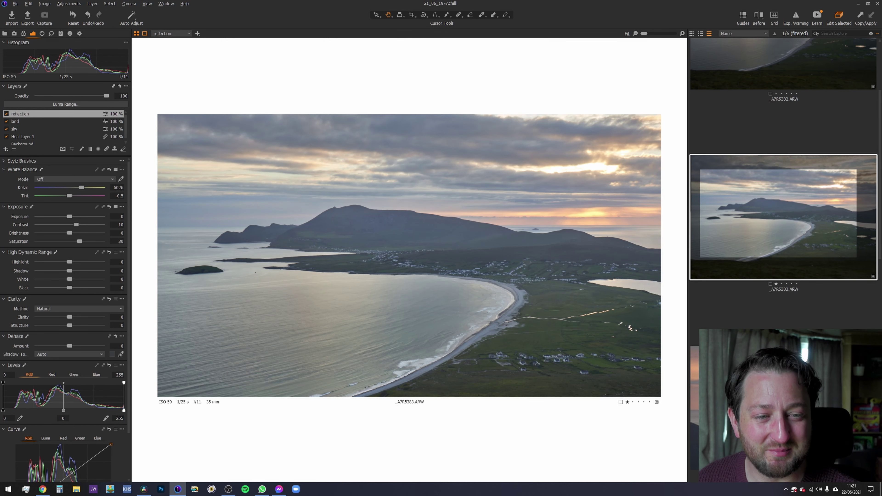
# Step: Move on to the sunset island shot _A7R5387.ARW and inspect the island and its lighthouse up close
pyautogui.press('Right')
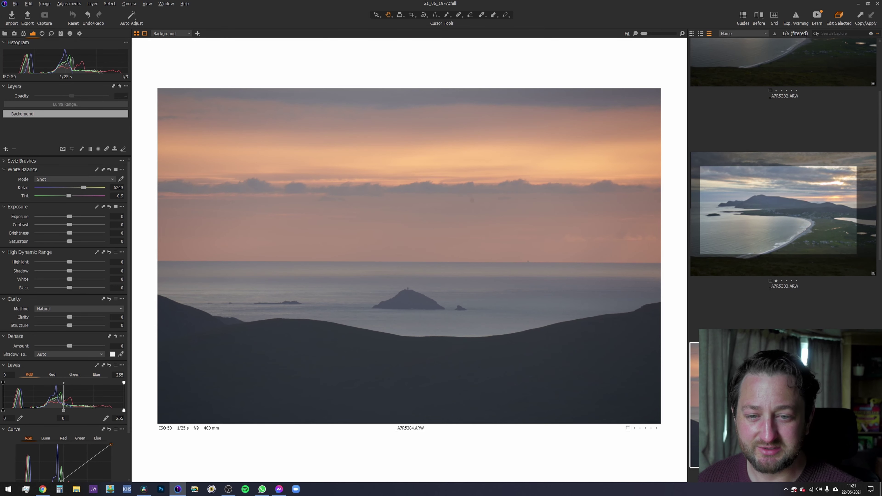
pyautogui.press('Right')
pyautogui.press('Right')
pyautogui.press('Right')
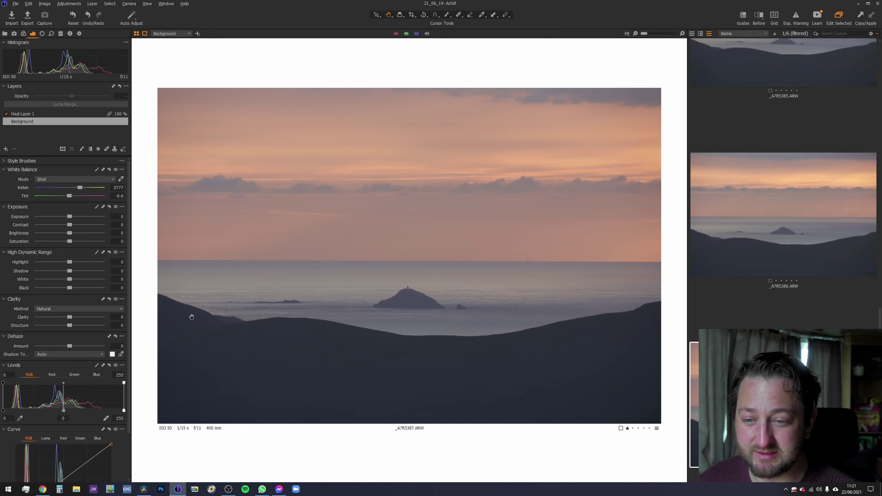
pyautogui.scroll(1, 225, 371)
pyautogui.scroll(-1, 225, 371)
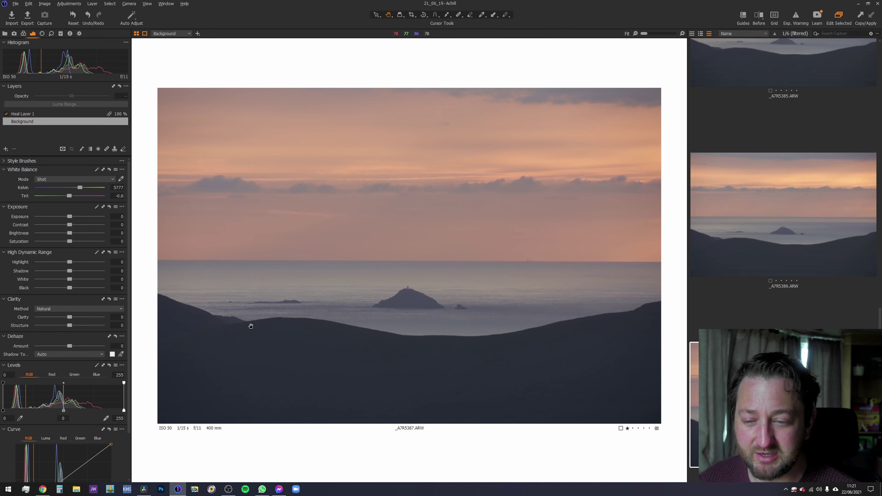
pyautogui.scroll(2, 446, 268)
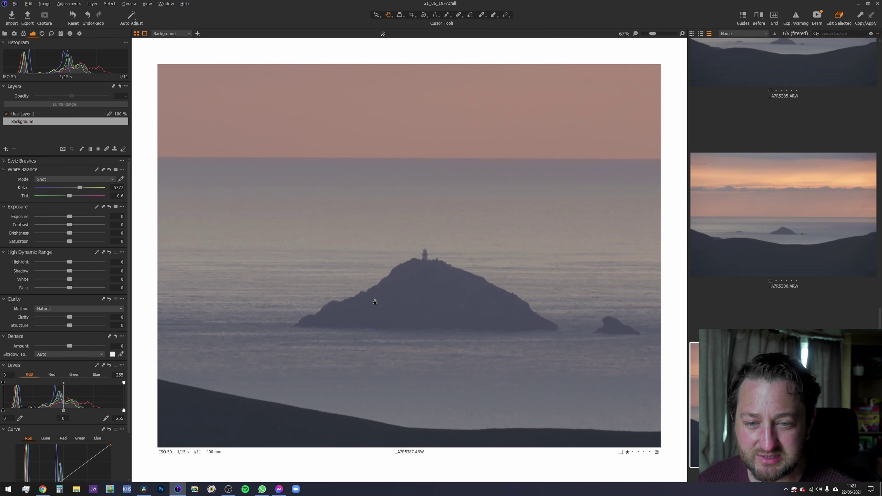
pyautogui.scroll(1, 446, 268)
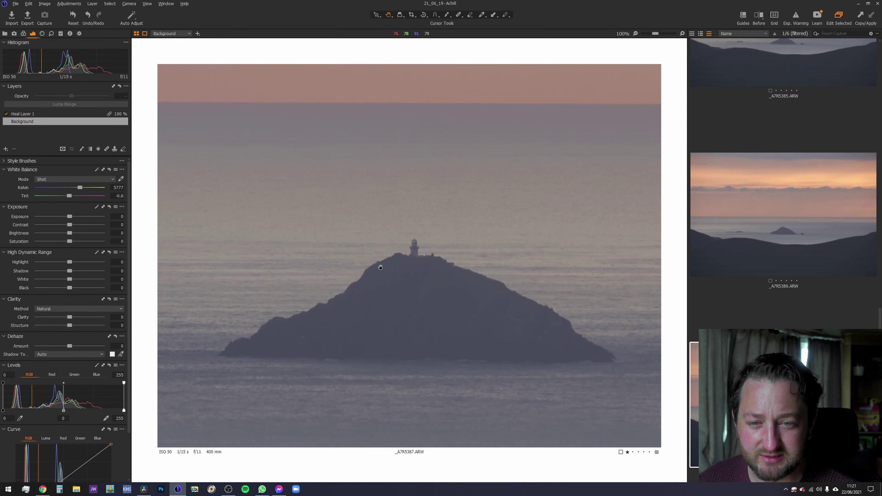
pyautogui.scroll(1, 402, 246)
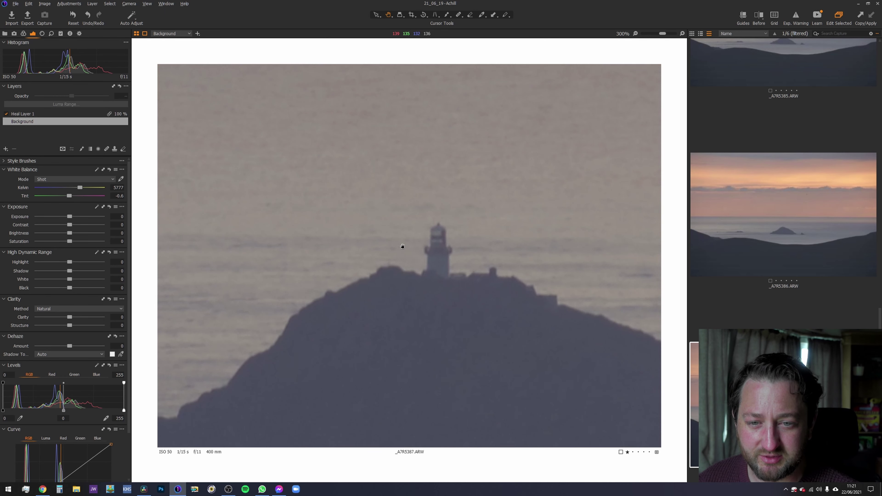
pyautogui.scroll(-3, 417, 248)
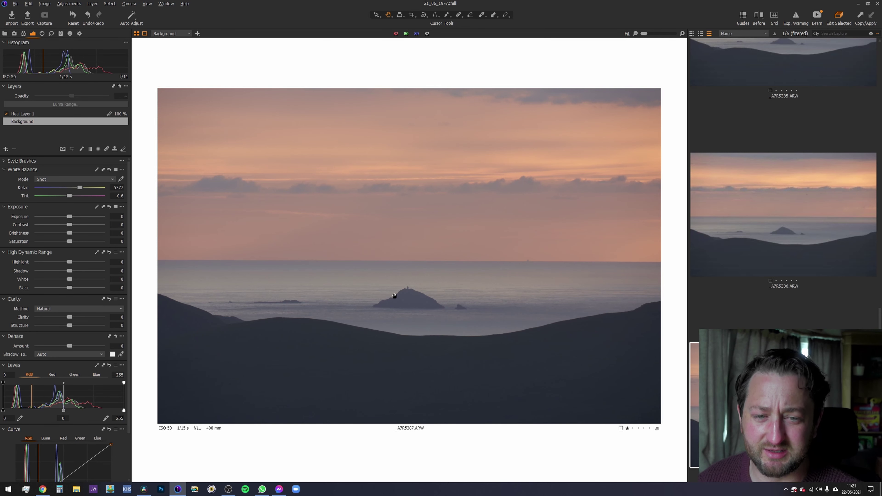
# Step: Level the photo's sea horizon
pyautogui.click(426, 18)
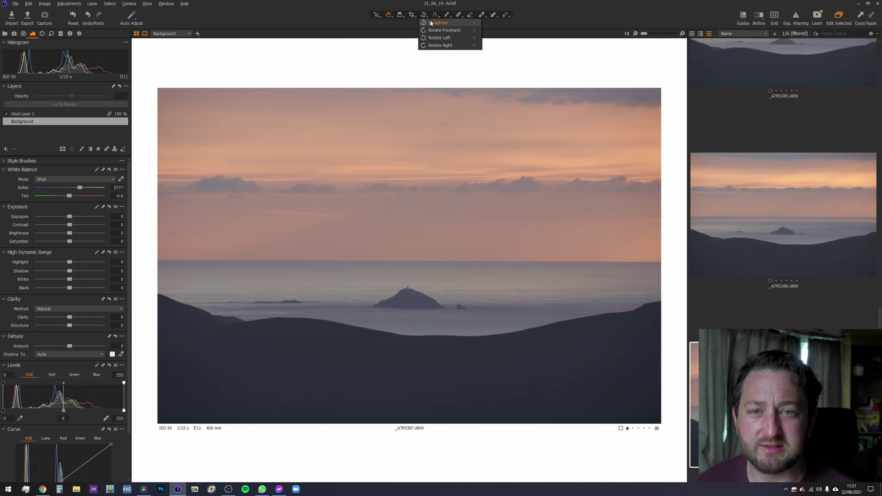
pyautogui.click(441, 31)
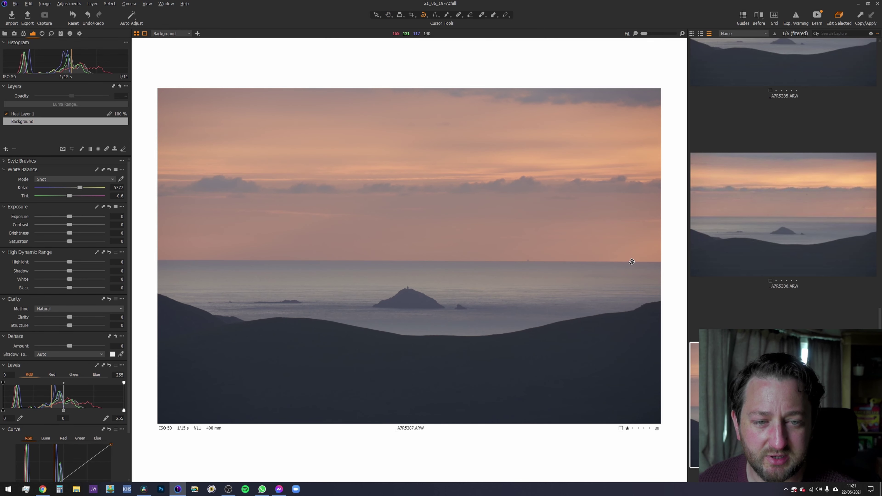
pyautogui.moveTo(632, 261); pyautogui.dragTo(175, 260)
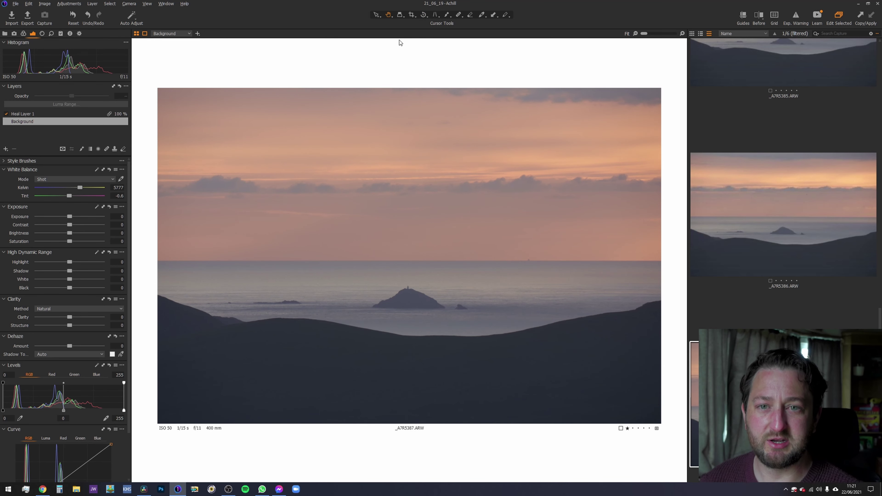
# Step: Try a 5x7 crop at full height, centred horizontally on the lighthouse island
pyautogui.click(413, 15)
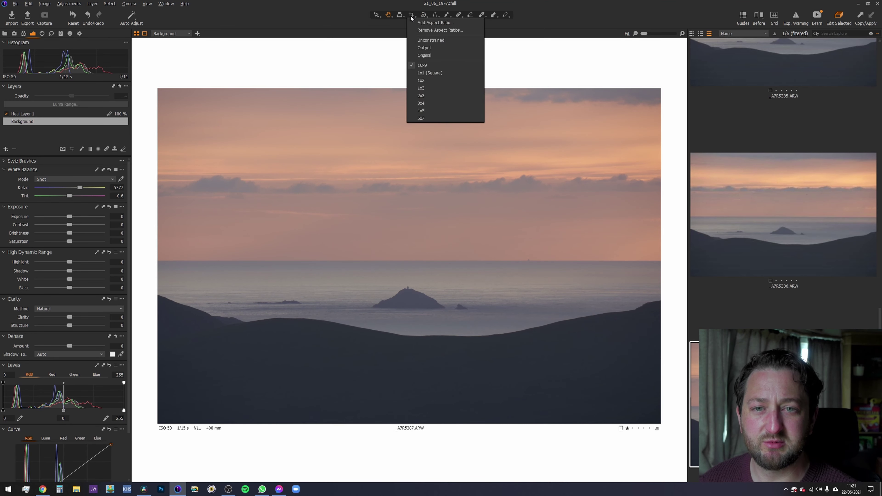
pyautogui.click(432, 63)
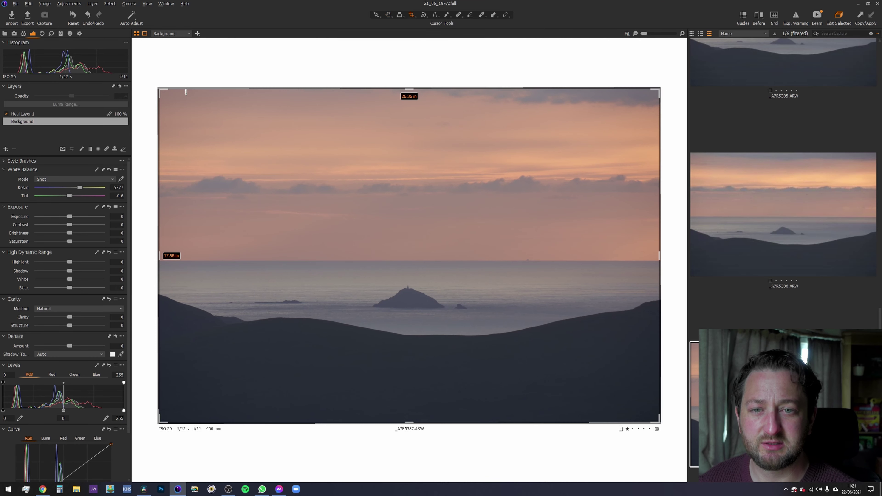
pyautogui.click(410, 15)
pyautogui.click(435, 120)
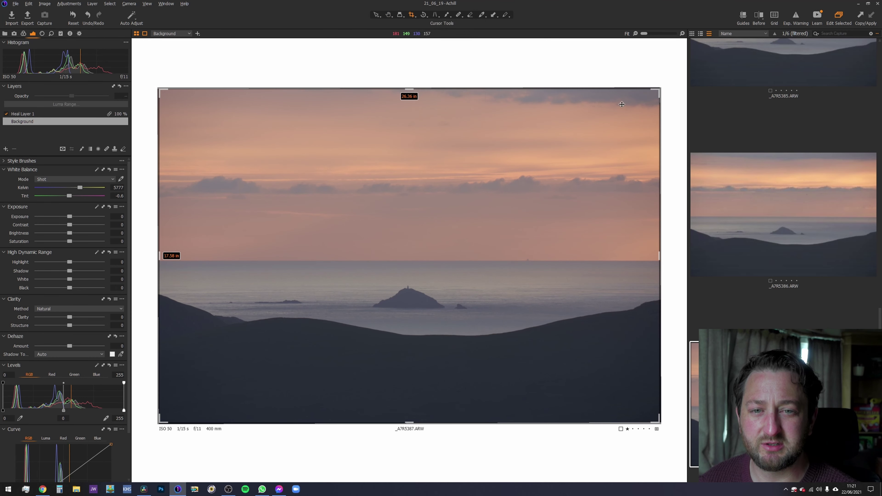
pyautogui.moveTo(659, 89); pyautogui.dragTo(627, 104)
pyautogui.moveTo(505, 155); pyautogui.dragTo(526, 157)
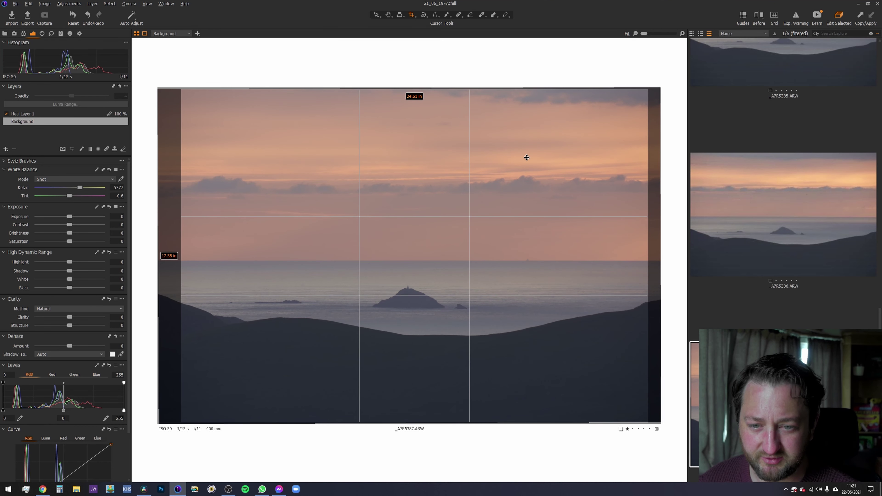
pyautogui.moveTo(527, 157); pyautogui.dragTo(522, 158)
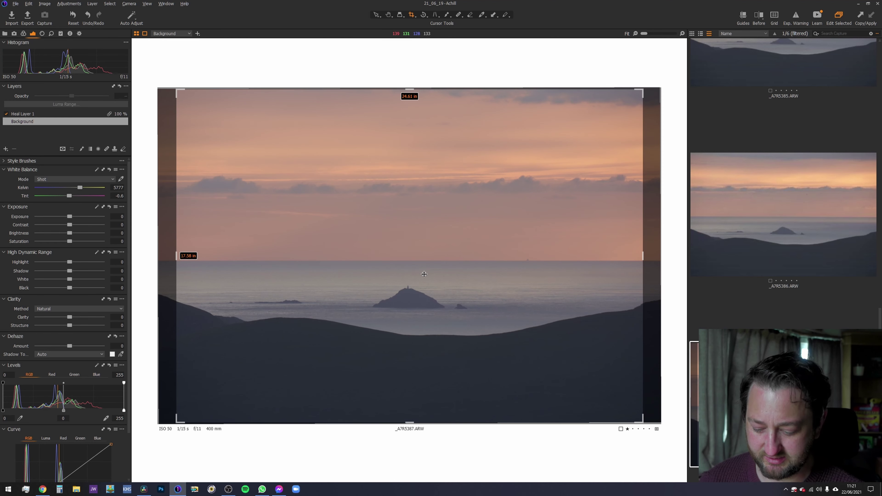
pyautogui.press('h')
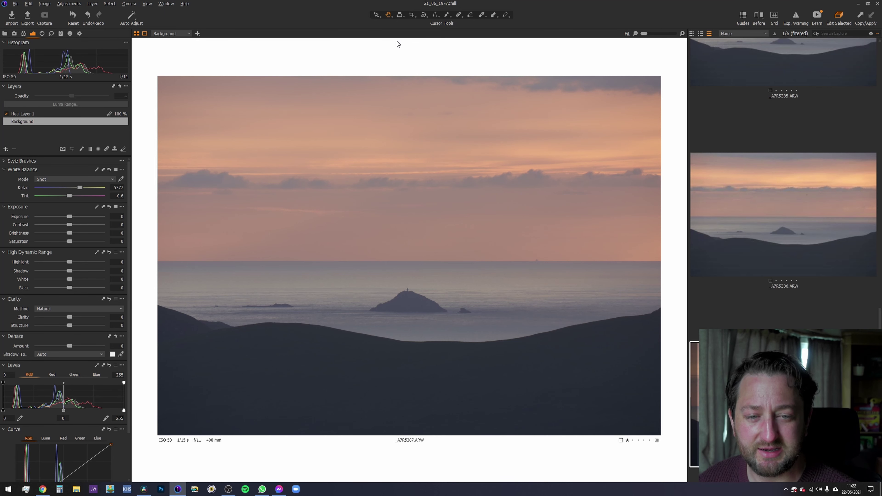
# Step: Crop the photo to a 4x5 aspect ratio at full height, keeping the lighthouse island centred
pyautogui.click(414, 16)
pyautogui.click(420, 112)
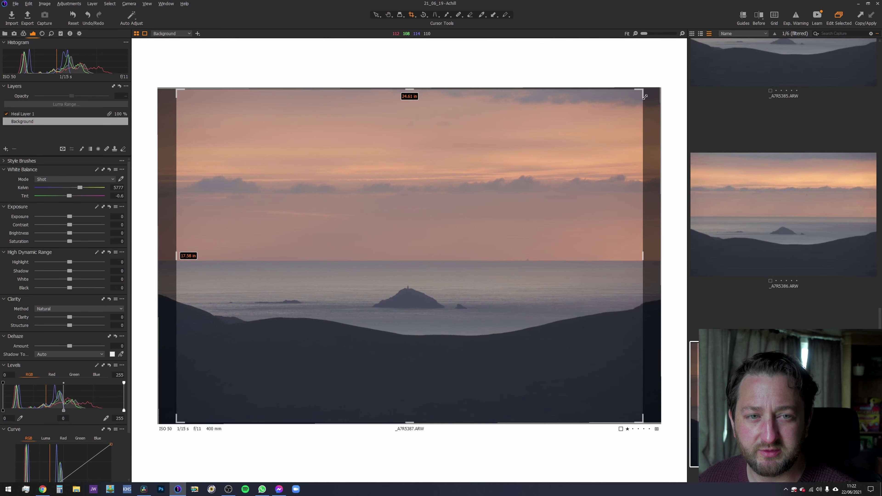
pyautogui.moveTo(525, 163); pyautogui.dragTo(549, 165)
pyautogui.press('h')
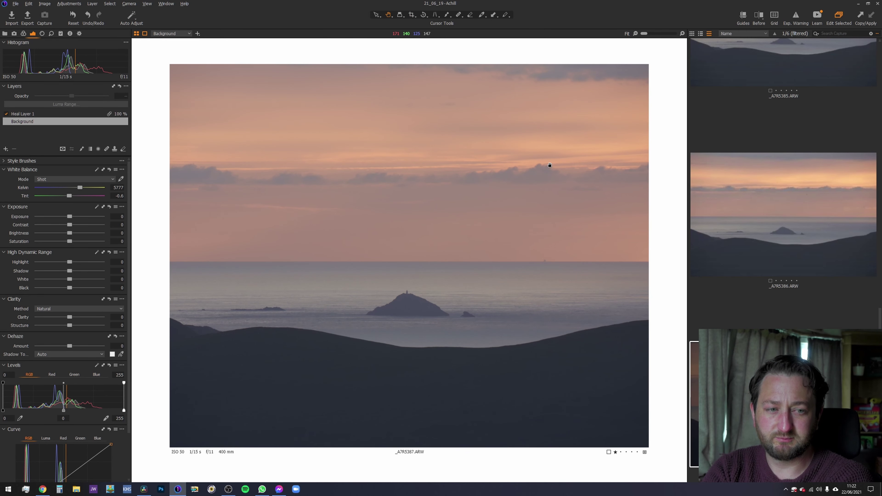
# Step: Clone the 4x5 variant of _A7R5387.ARW and recrop the clone to a 5x7 aspect ratio around the island
pyautogui.rightClick(755, 251)
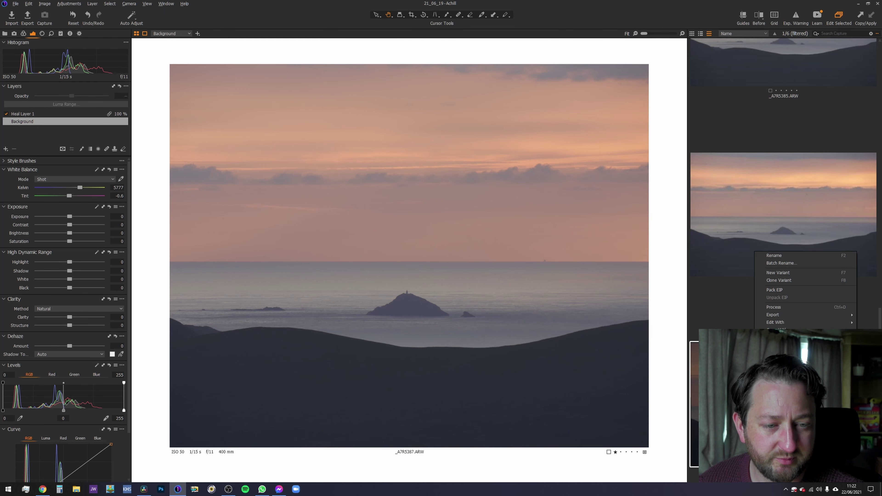
pyautogui.click(773, 280)
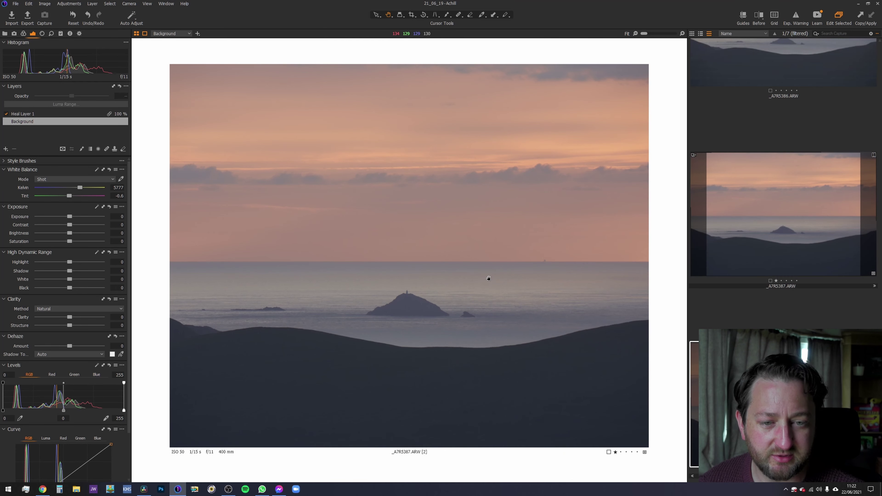
pyautogui.click(412, 15)
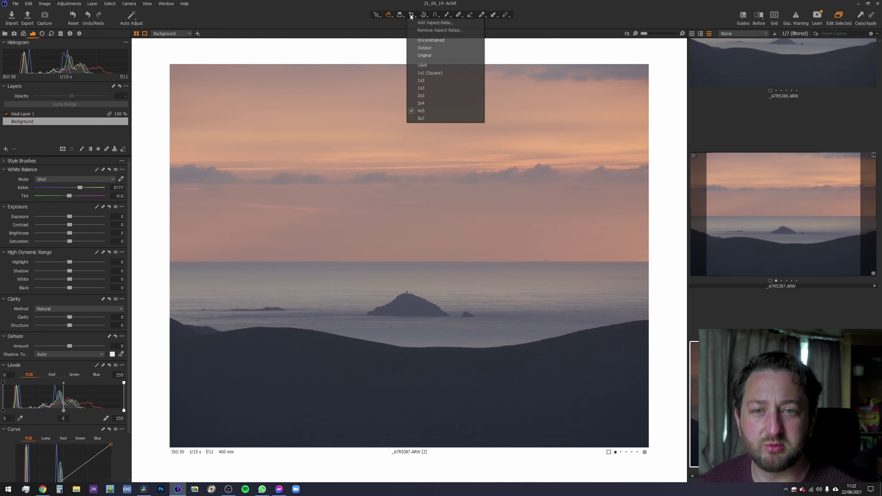
pyautogui.click(432, 121)
pyautogui.moveTo(616, 93); pyautogui.dragTo(640, 91)
pyautogui.moveTo(555, 166); pyautogui.dragTo(554, 163)
pyautogui.press('h')
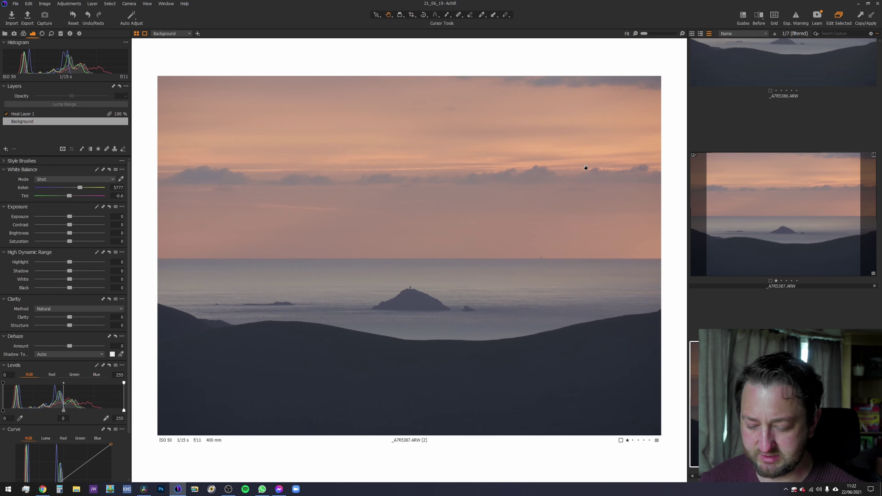
# Step: Compare the 4x5 and 5x7 variants side by side in full screen with the side panels hidden
pyautogui.hotkey('ctrl', 'a')
pyautogui.hotkey('ctrl', 't')
pyautogui.hotkey('ctrl', 'b')
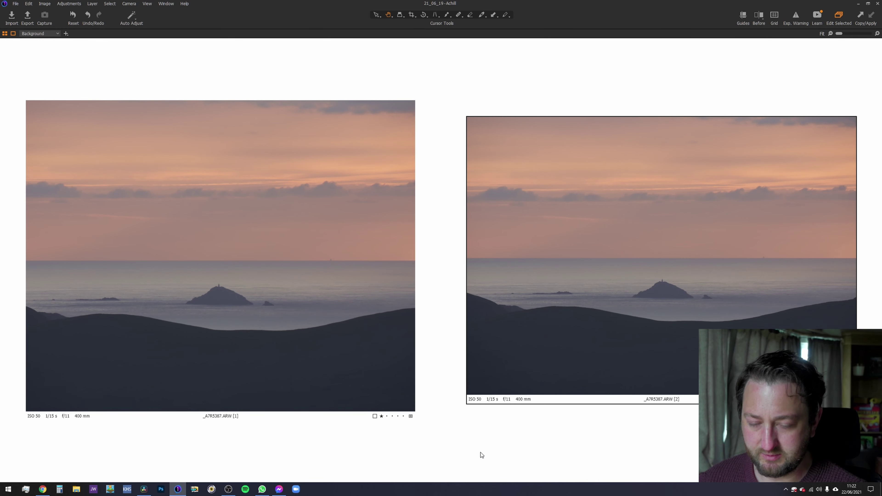
pyautogui.hotkey('ctrl', 'f')
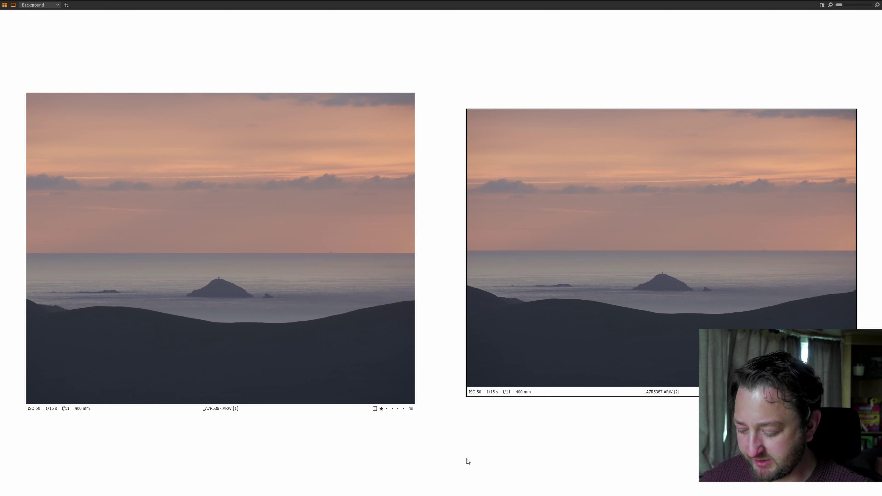
# Step: Leave the full-screen comparison and delete the 4x5 variant of _A7R5387.ARW, keeping the 5x7 one
pyautogui.hotkey('ctrl', 't')
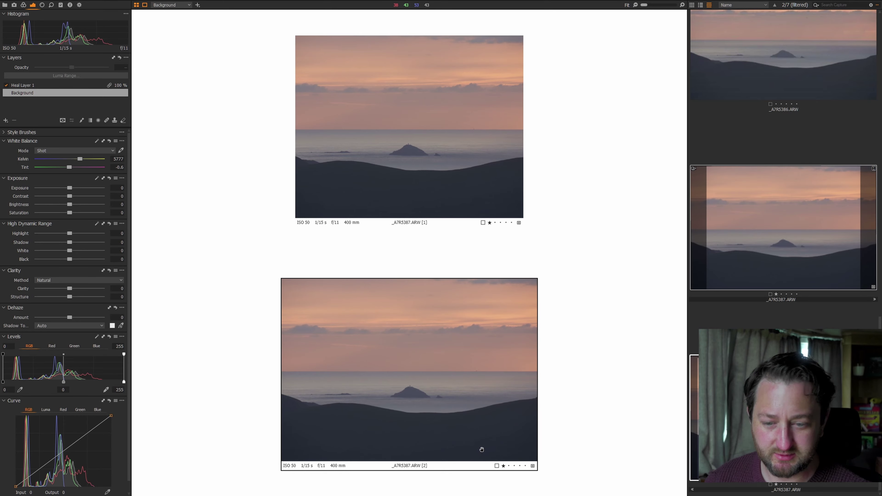
pyautogui.press('f')
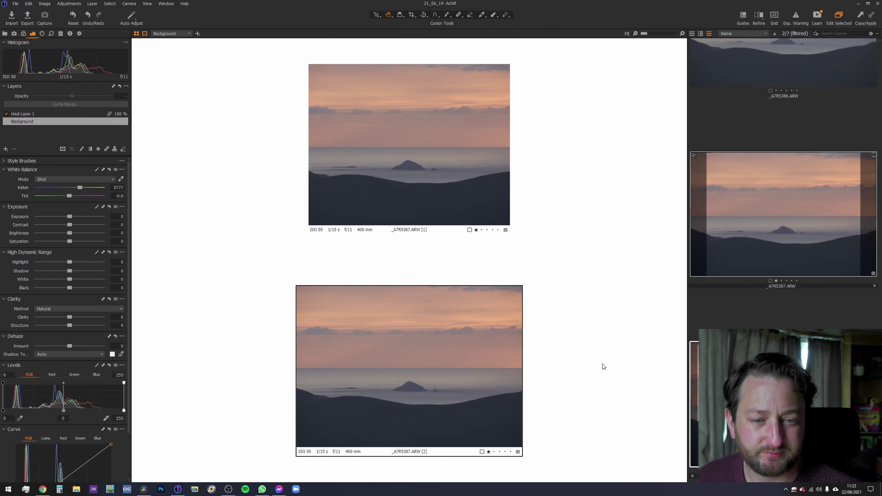
pyautogui.click(777, 317)
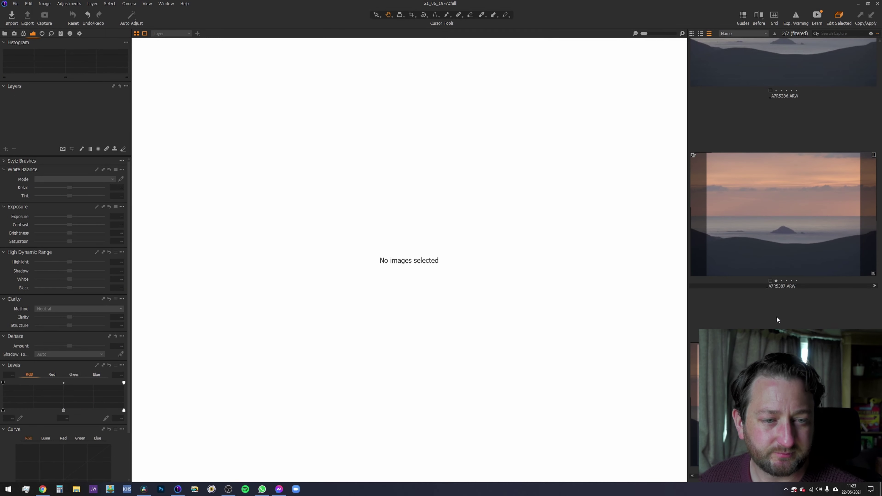
pyautogui.click(771, 269)
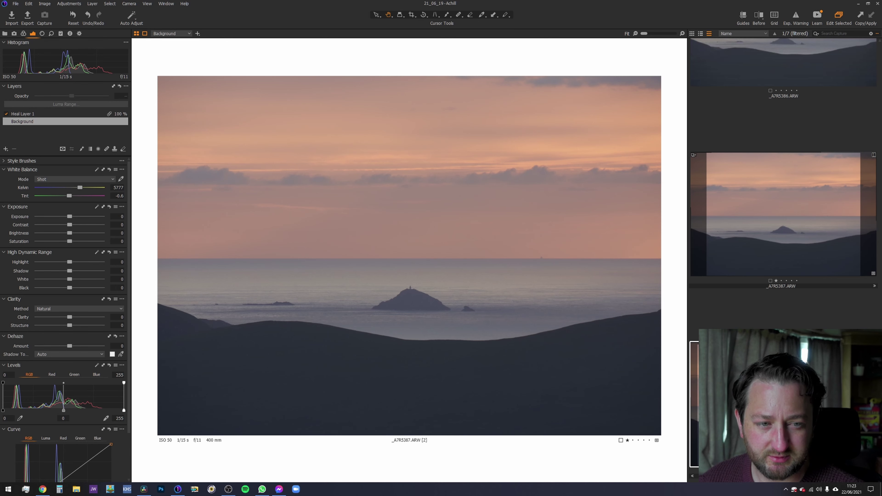
pyautogui.click(761, 247)
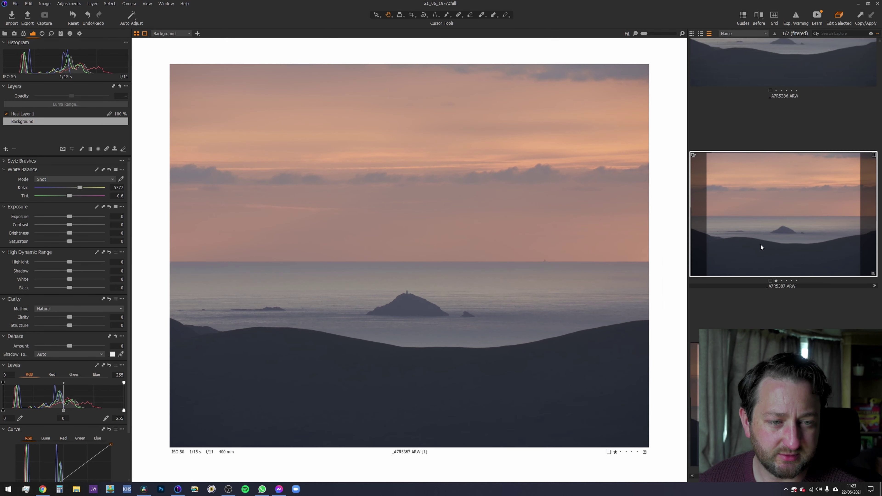
pyautogui.press('Delete')
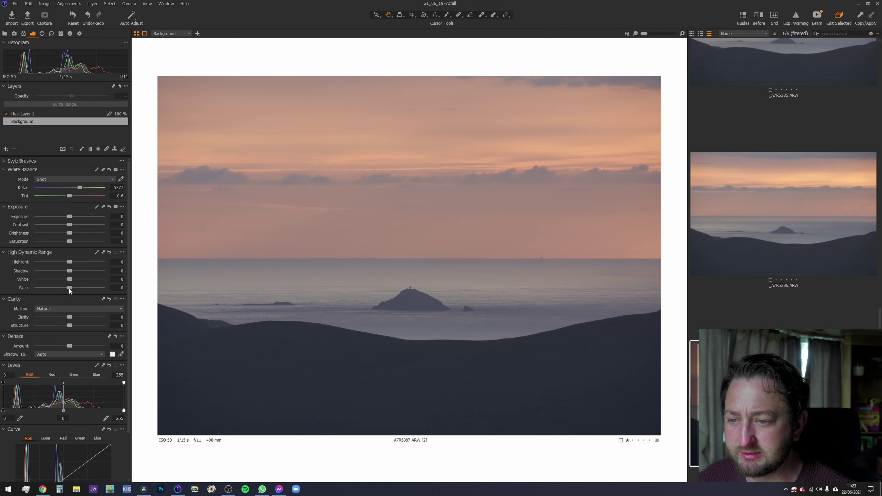
# Step: Set the 5x7 variant's High Dynamic Range values to Highlight 50, White 100 and Black -50, with Shadow reset to 0 after a trial
pyautogui.moveTo(68, 288); pyautogui.dragTo(108, 279)
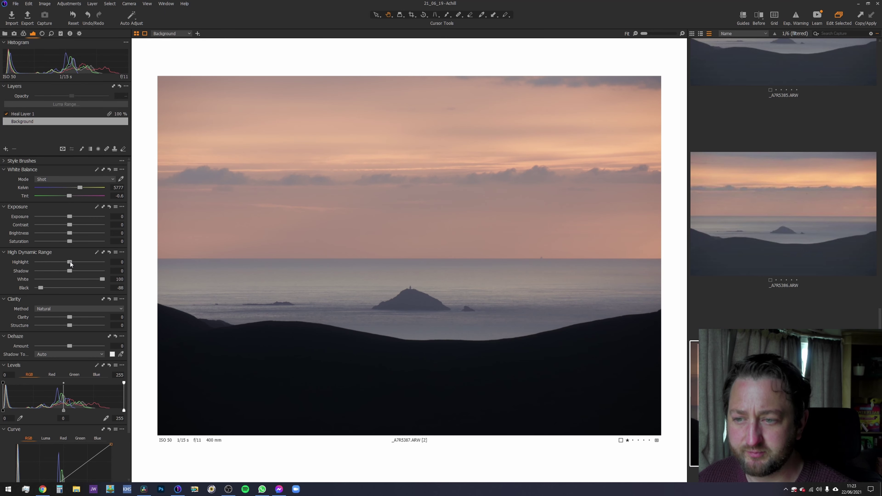
pyautogui.moveTo(70, 262)
pyautogui.mouseDown()
pyautogui.moveTo(47, 262)
pyautogui.moveTo(98, 263)
pyautogui.moveTo(28, 260)
pyautogui.moveTo(95, 265)
pyautogui.moveTo(86, 266)
pyautogui.mouseUp()
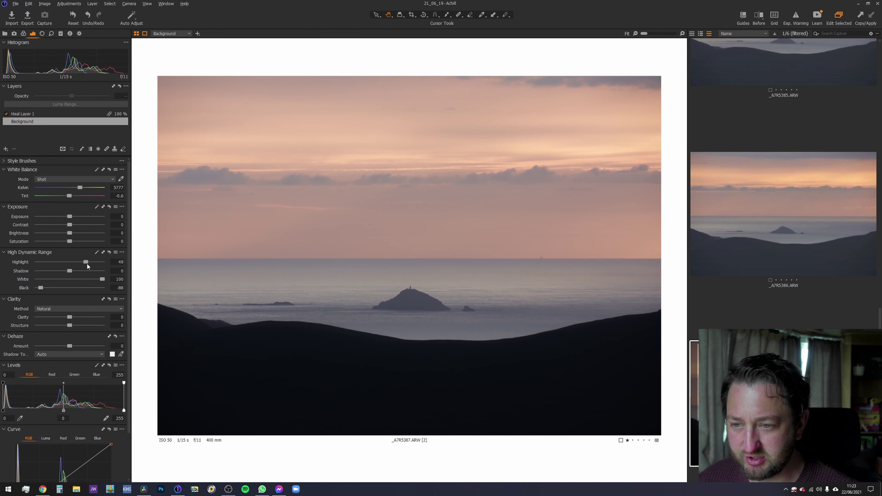
pyautogui.moveTo(67, 271); pyautogui.dragTo(84, 271)
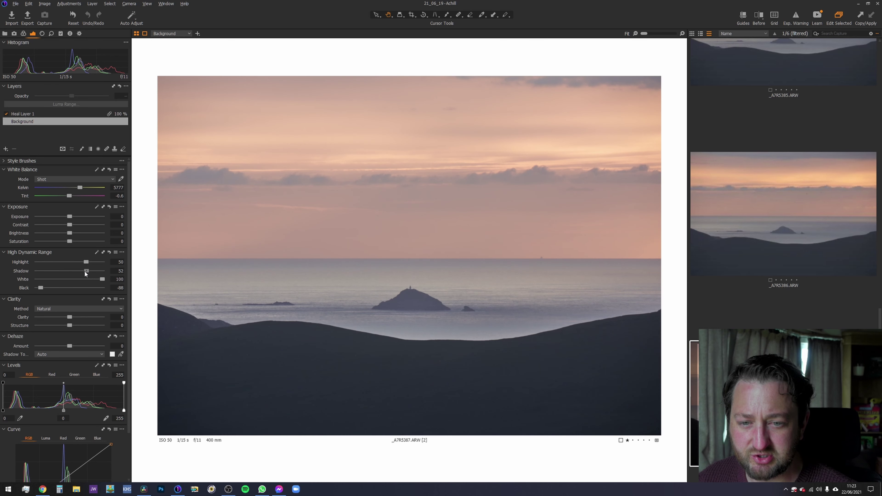
pyautogui.doubleClick(86, 271)
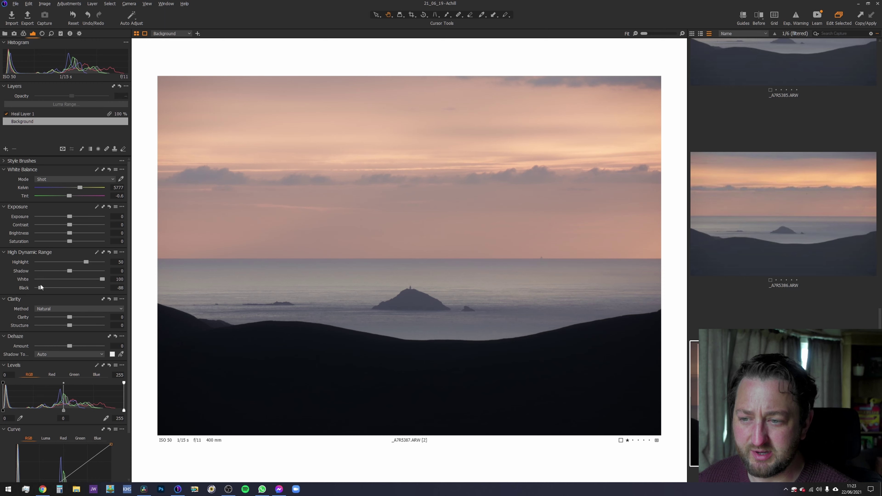
pyautogui.moveTo(43, 287); pyautogui.dragTo(58, 288)
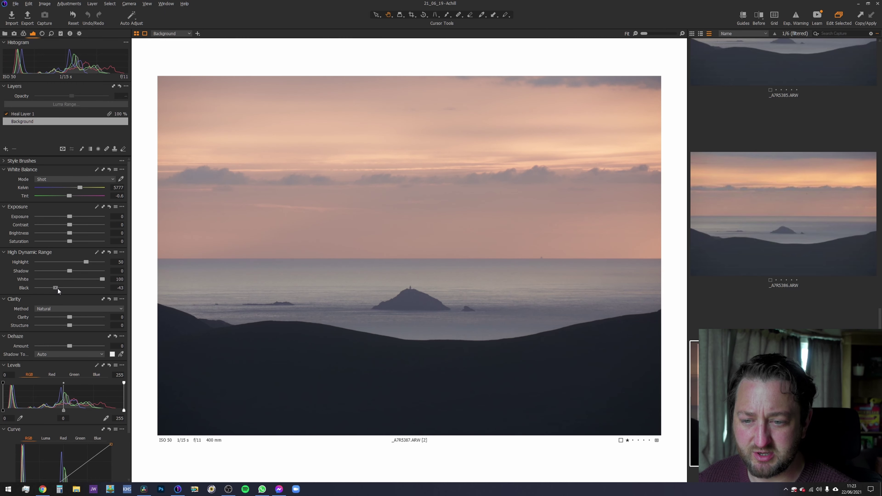
pyautogui.doubleClick(56, 287)
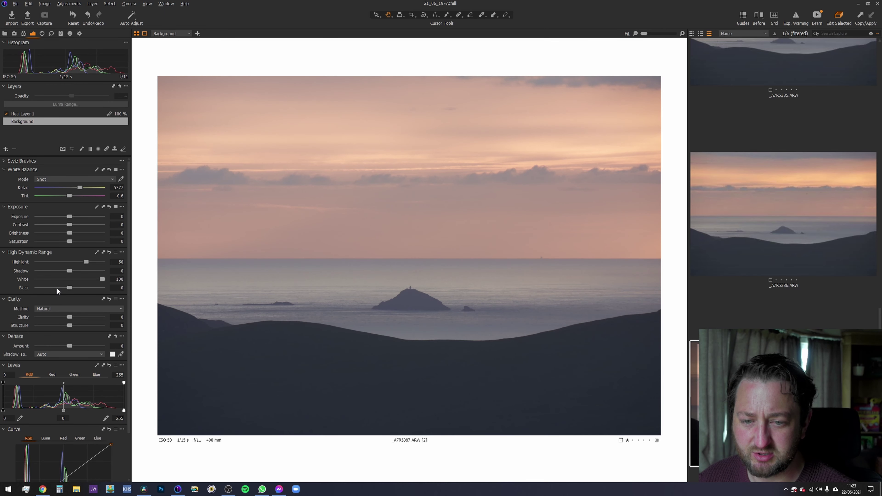
pyautogui.click(57, 289)
pyautogui.scroll(-7, 57, 288)
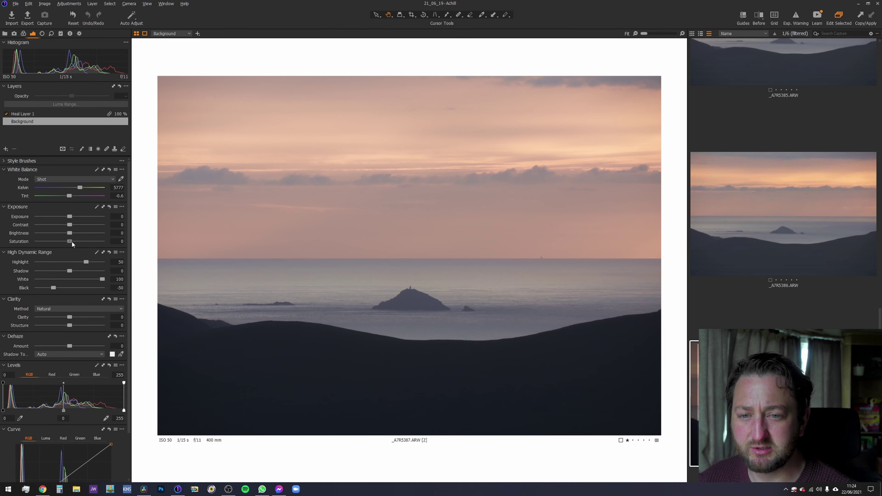
# Step: Try stronger saturation levels on the background and settle on a saturation of 25
pyautogui.moveTo(72, 240)
pyautogui.mouseDown()
pyautogui.moveTo(116, 241)
pyautogui.moveTo(78, 242)
pyautogui.mouseUp()
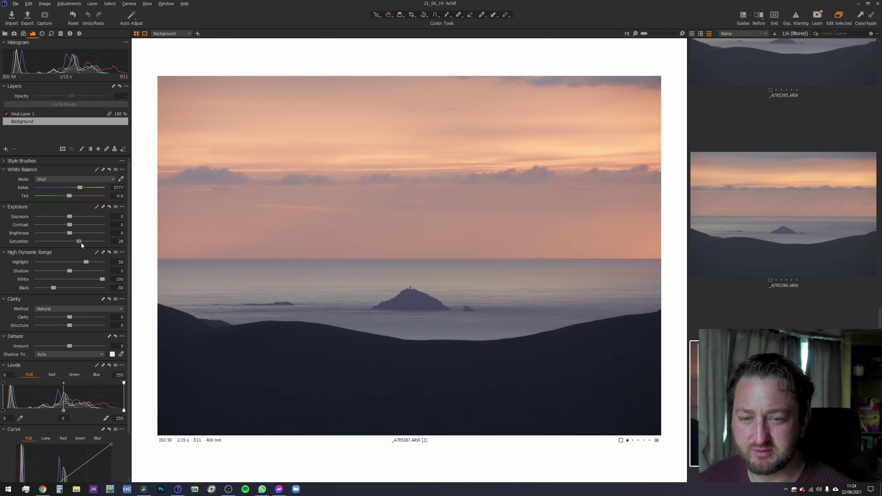
pyautogui.moveTo(81, 243); pyautogui.dragTo(84, 244)
pyautogui.scroll(6, 83, 242)
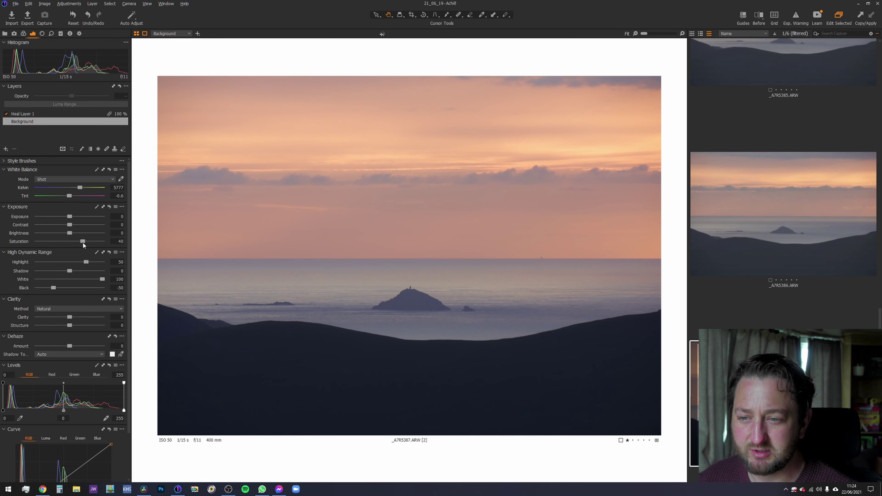
pyautogui.scroll(-9, 82, 242)
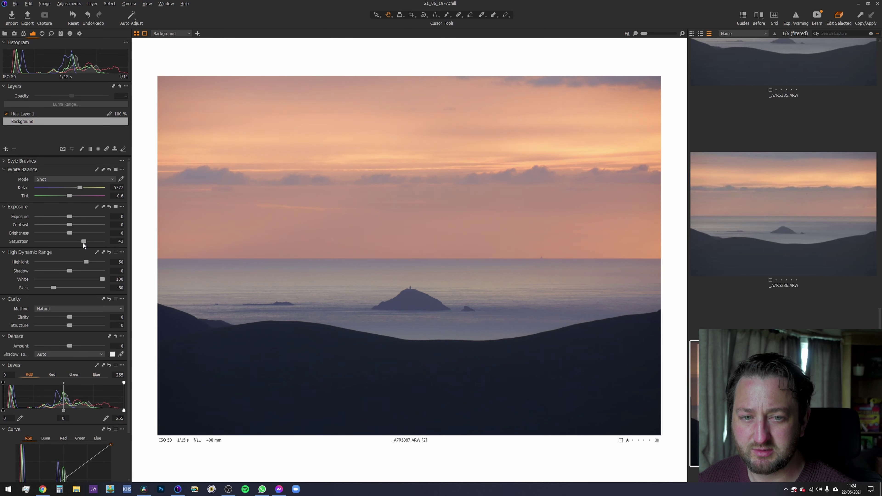
pyautogui.scroll(-3, 83, 242)
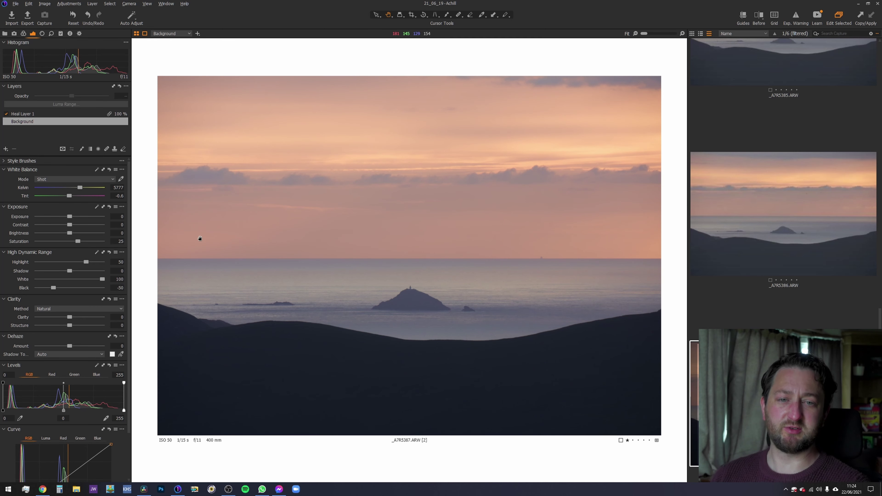
# Step: Rebalance the background with Highlight at 50 and White at 50, and raise Saturation to 33
pyautogui.doubleClick(87, 262)
pyautogui.moveTo(88, 262)
pyautogui.mouseDown()
pyautogui.moveTo(106, 263)
pyautogui.moveTo(85, 263)
pyautogui.mouseUp()
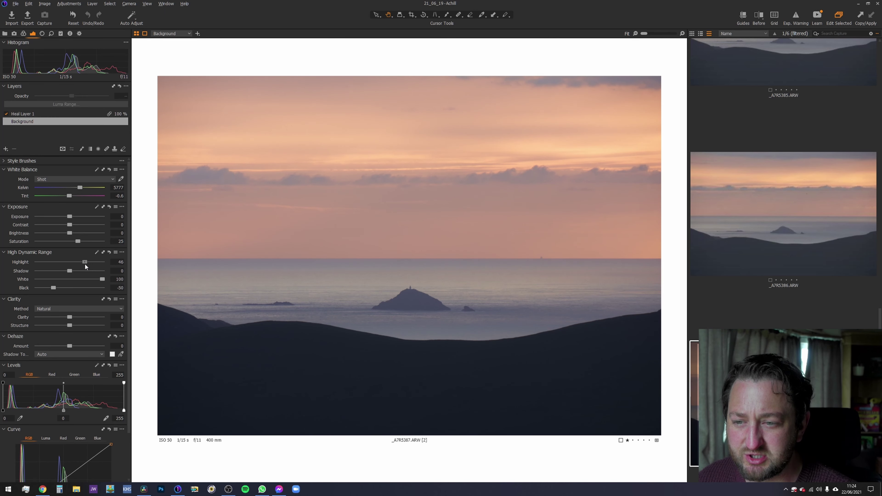
pyautogui.click(89, 279)
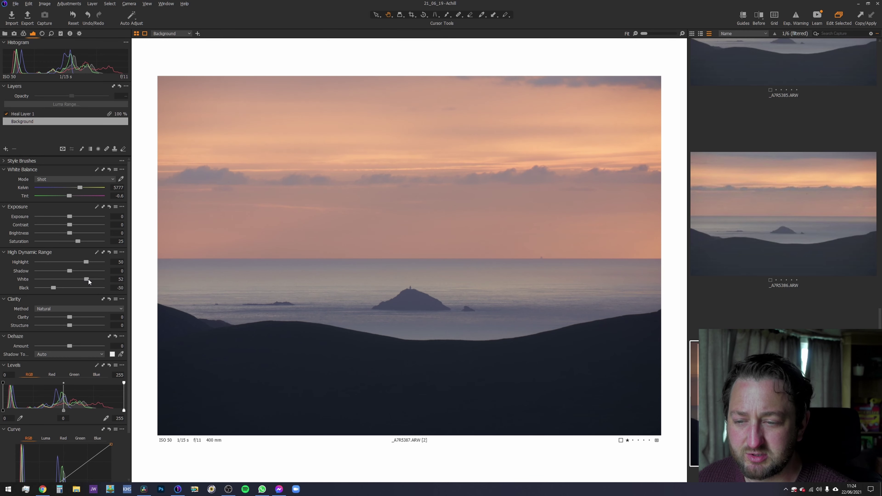
pyautogui.moveTo(89, 279); pyautogui.dragTo(86, 280)
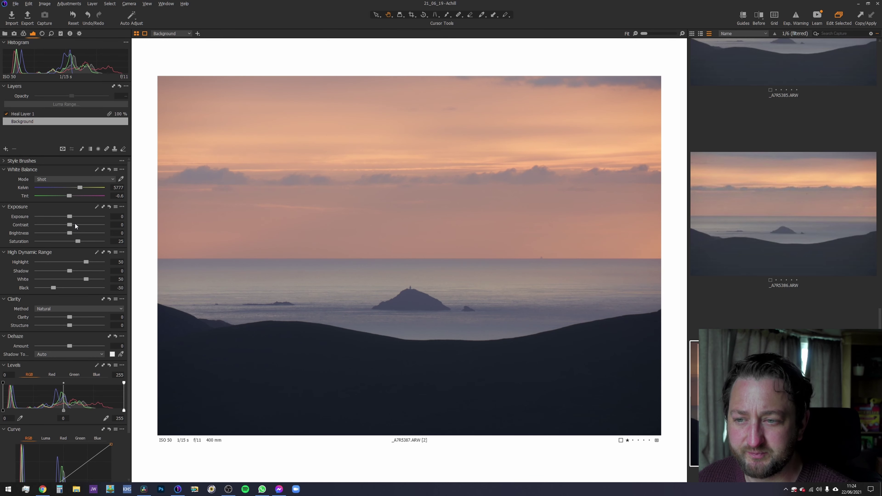
pyautogui.moveTo(78, 243)
pyautogui.mouseDown()
pyautogui.moveTo(97, 245)
pyautogui.moveTo(82, 244)
pyautogui.mouseUp()
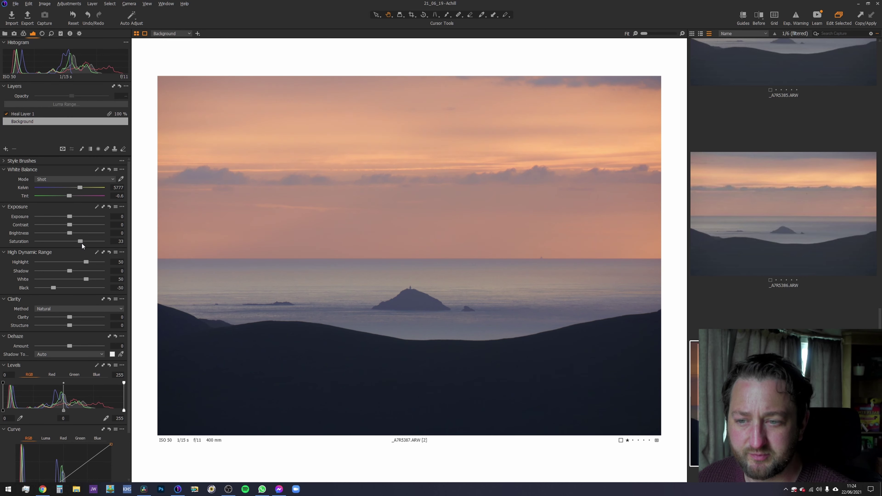
# Step: Try lowering the contrast to -50 and the exposure to -0.3, resetting each to 0
pyautogui.moveTo(72, 228); pyautogui.dragTo(77, 228)
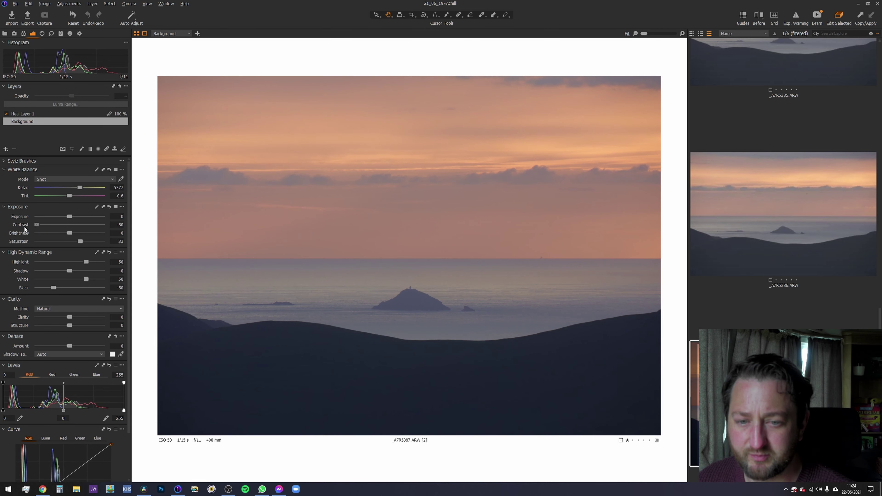
pyautogui.doubleClick(24, 226)
pyautogui.moveTo(62, 216); pyautogui.dragTo(70, 216)
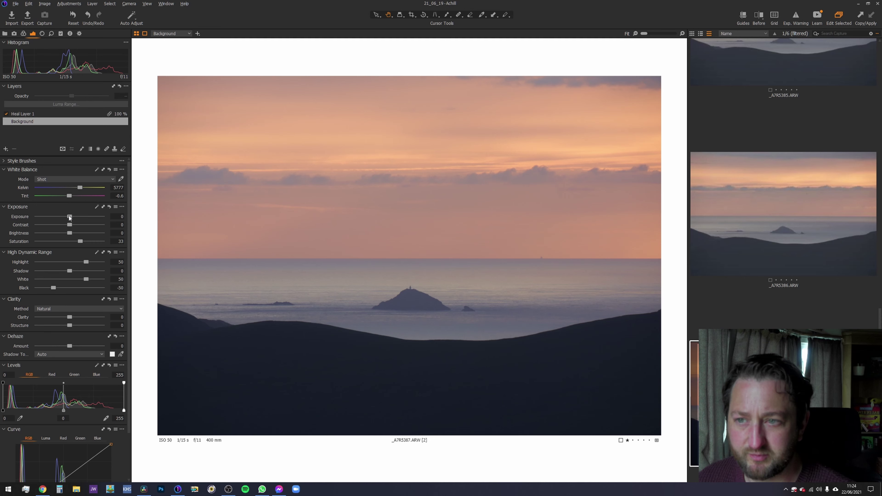
pyautogui.click(69, 216)
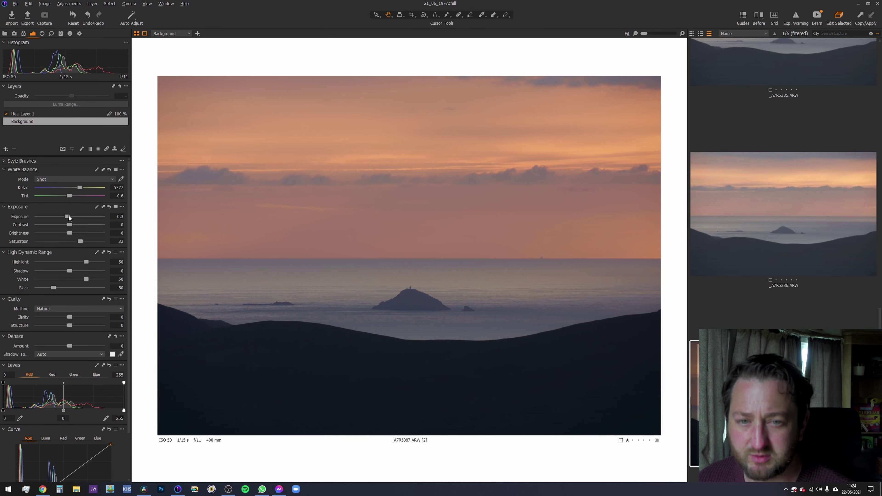
pyautogui.doubleClick(69, 216)
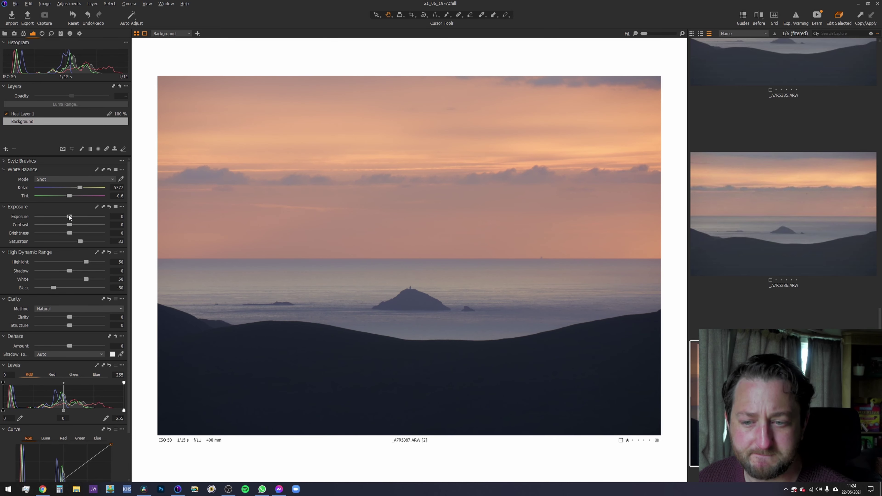
# Step: Inspect the dark foreground, then tighten the 5x7 crop to about 23.02 x 16.44 in, trimming the upper sky and recentring the island
pyautogui.click(199, 356)
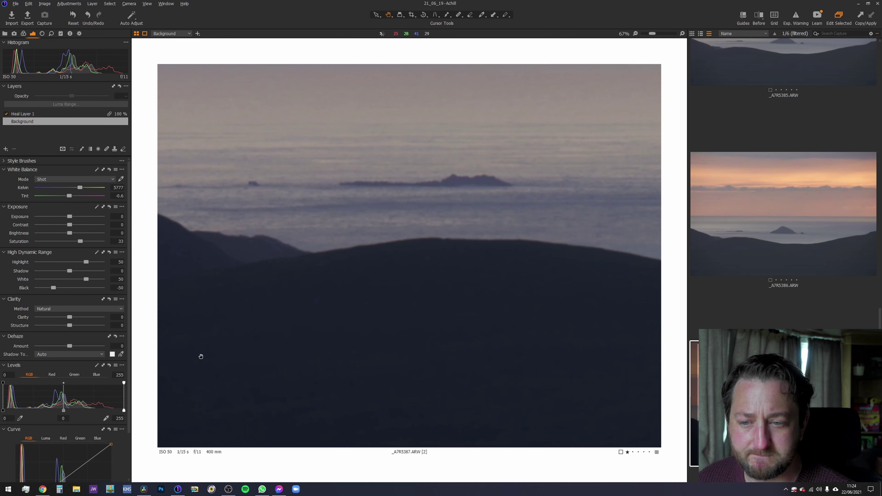
pyautogui.click(213, 340)
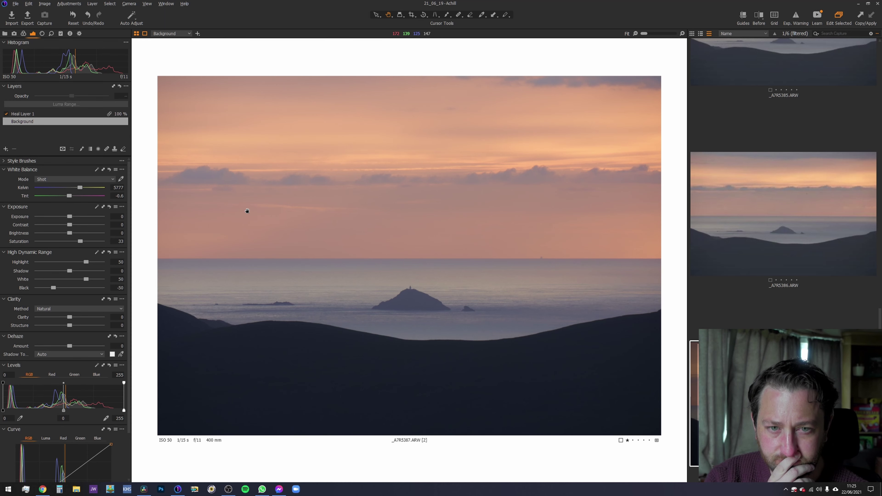
pyautogui.press('c')
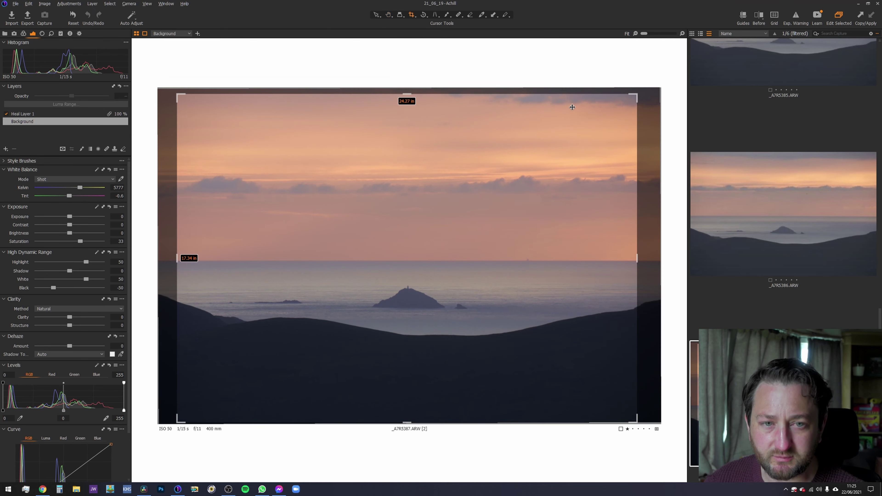
pyautogui.moveTo(635, 93); pyautogui.dragTo(614, 111)
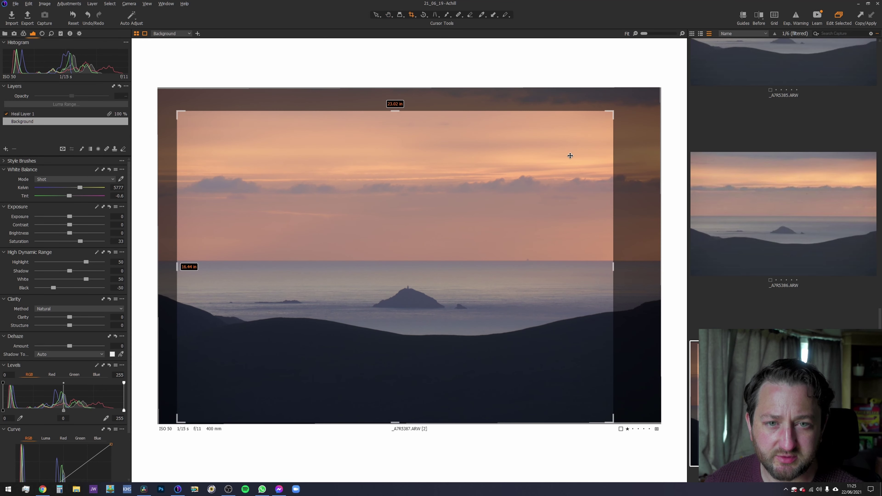
pyautogui.moveTo(571, 154); pyautogui.dragTo(583, 158)
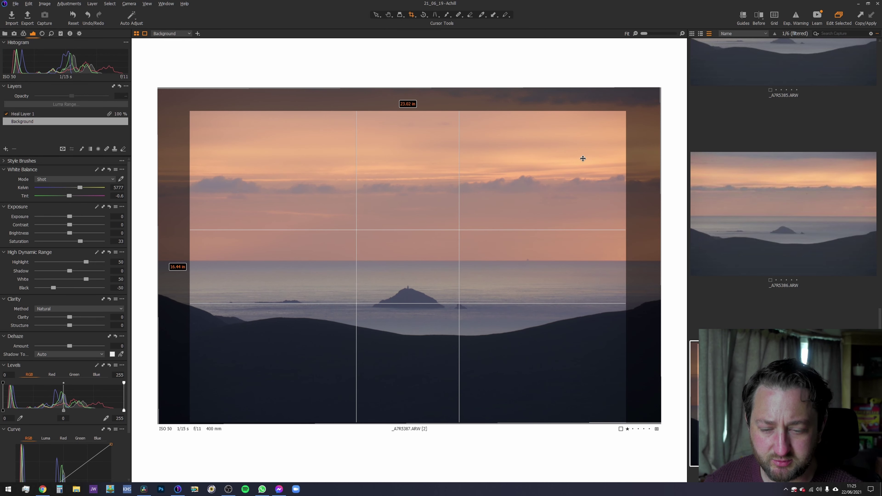
pyautogui.press('h')
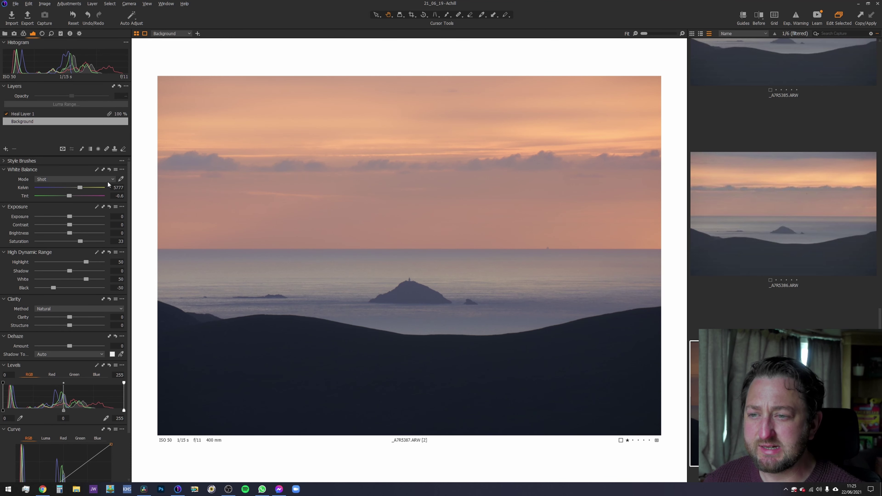
# Step: Add a new adjustment layer named clouds with Contrast at 27 and Clarity at 29
pyautogui.click(5, 148)
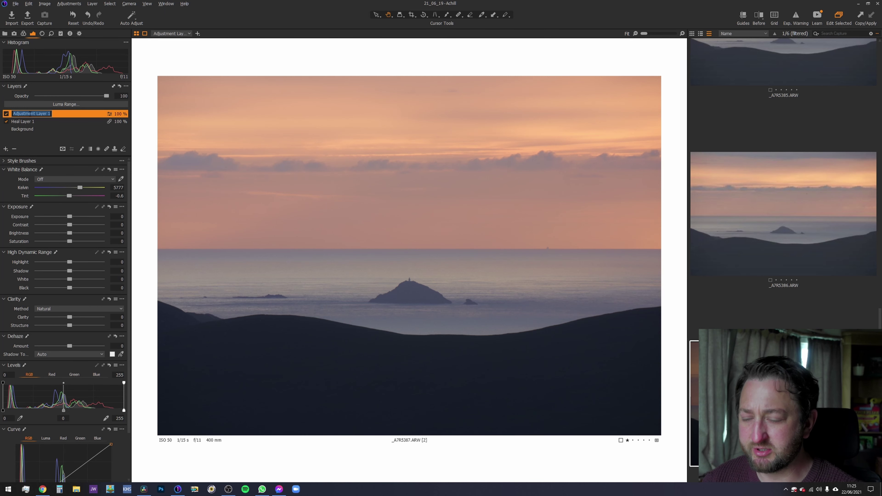
pyautogui.write('clouds')
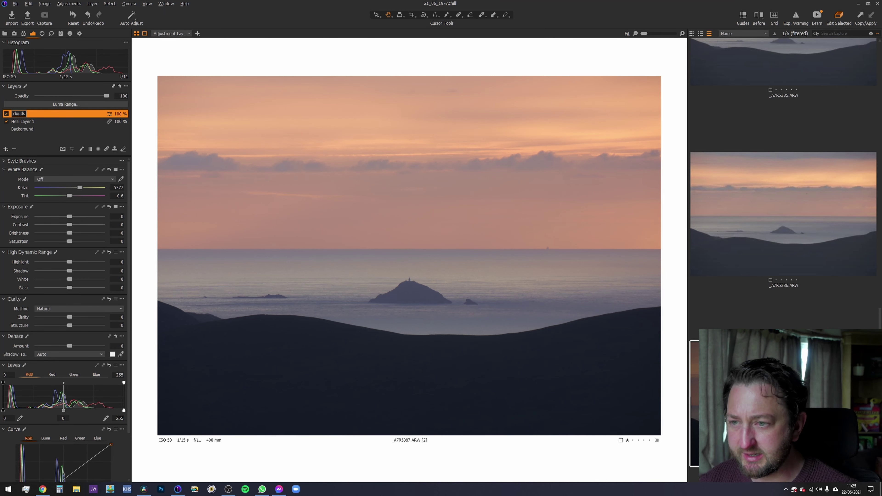
pyautogui.press('Return')
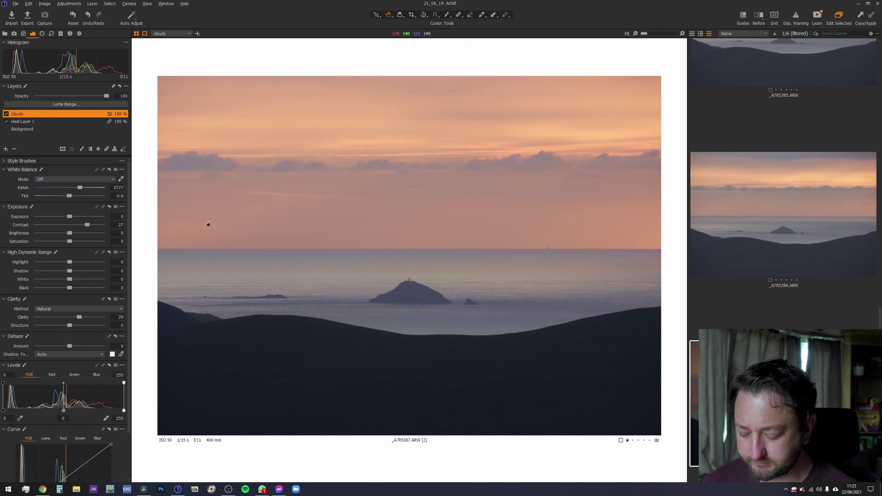
# Step: Paint the clouds layer's mask with a soft brush across the full width of the cloud band
pyautogui.press('b')
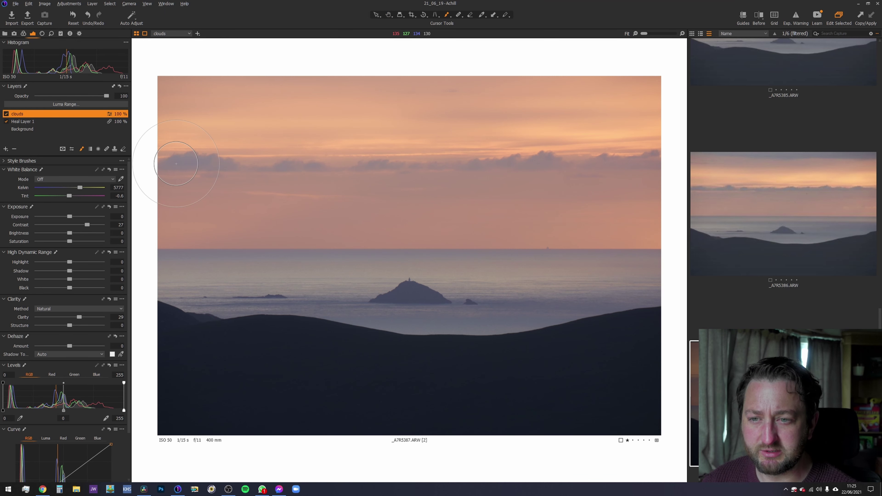
pyautogui.rightClick(286, 179)
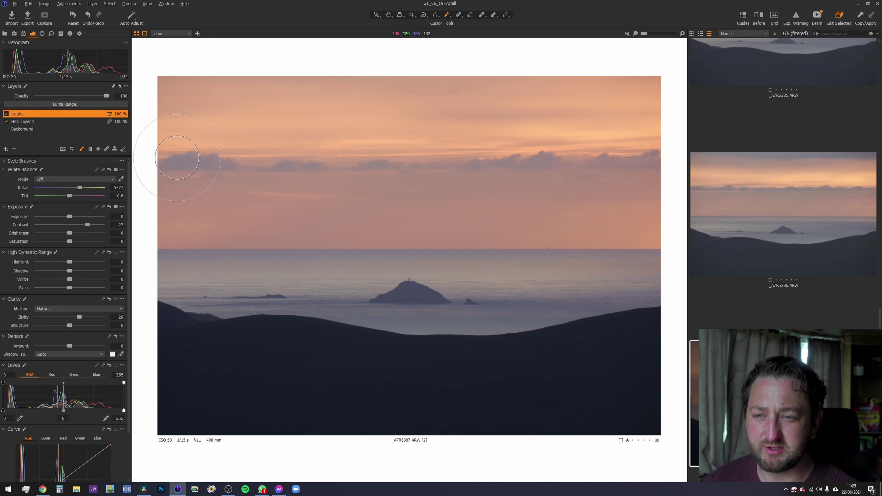
pyautogui.moveTo(177, 157)
pyautogui.mouseDown()
pyautogui.moveTo(541, 161)
pyautogui.moveTo(672, 156)
pyautogui.moveTo(695, 139)
pyautogui.mouseUp()
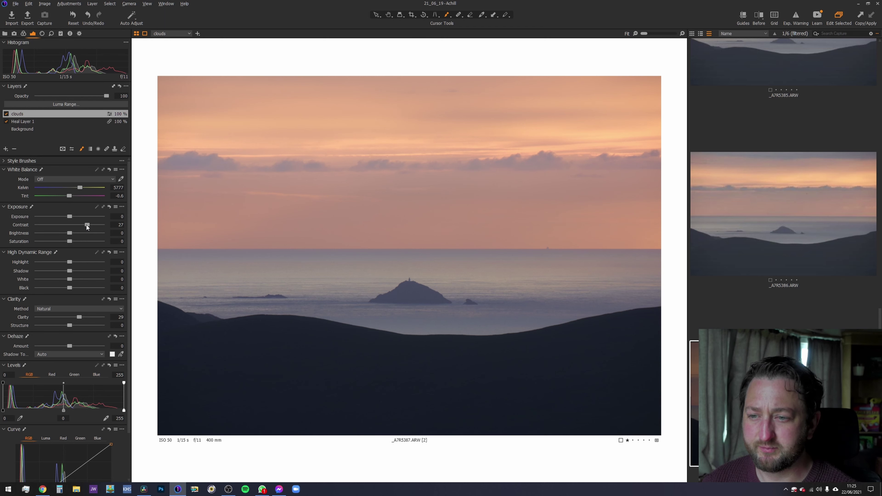
# Step: Try a Contrast of -28 on the clouds layer, raise Clarity to 52 and reset Contrast to 0
pyautogui.moveTo(87, 224); pyautogui.dragTo(51, 226)
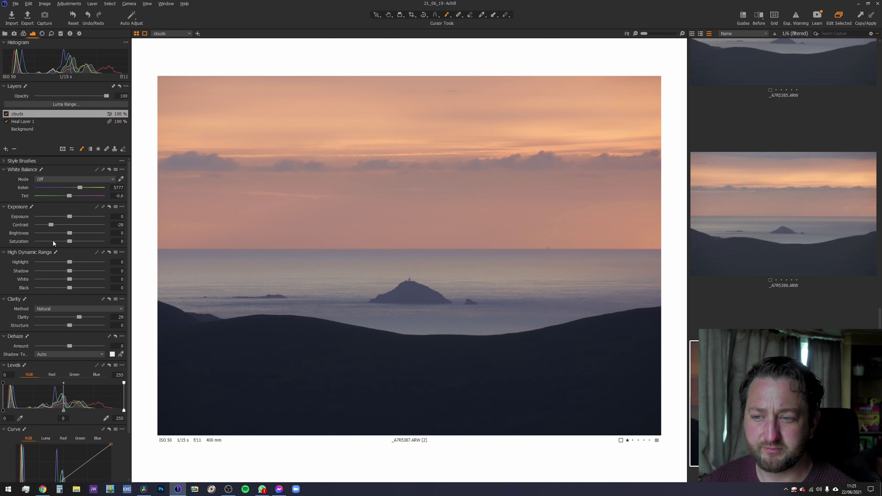
pyautogui.moveTo(58, 316); pyautogui.dragTo(85, 321)
pyautogui.doubleClick(56, 225)
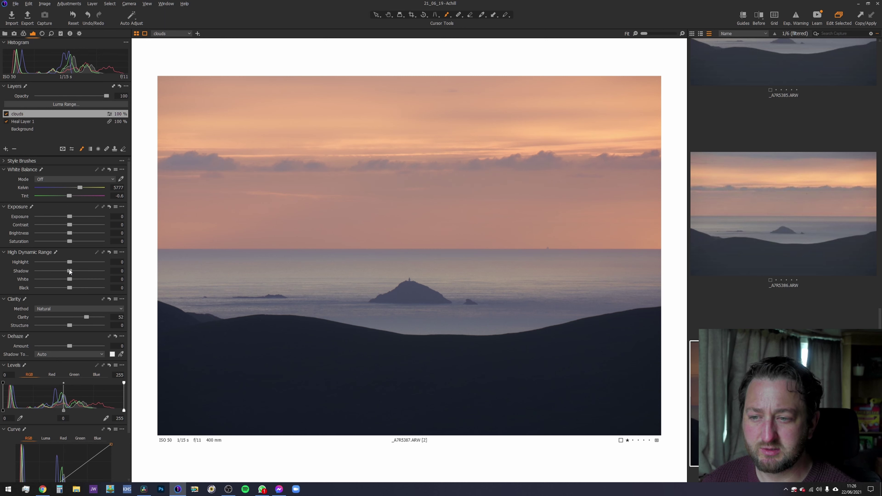
# Step: Try Highlight -39, Shadow -41 and lower Saturation on the clouds layer, comparing the image with the layer off and on
pyautogui.moveTo(70, 270)
pyautogui.mouseDown()
pyautogui.moveTo(82, 271)
pyautogui.moveTo(11, 277)
pyautogui.moveTo(87, 262)
pyautogui.moveTo(54, 264)
pyautogui.mouseUp()
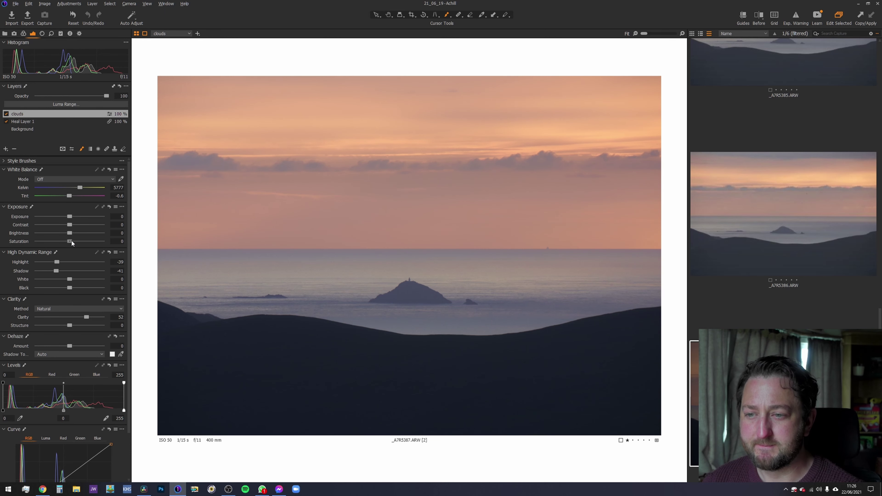
pyautogui.moveTo(72, 241)
pyautogui.mouseDown()
pyautogui.moveTo(85, 240)
pyautogui.moveTo(70, 241)
pyautogui.mouseUp()
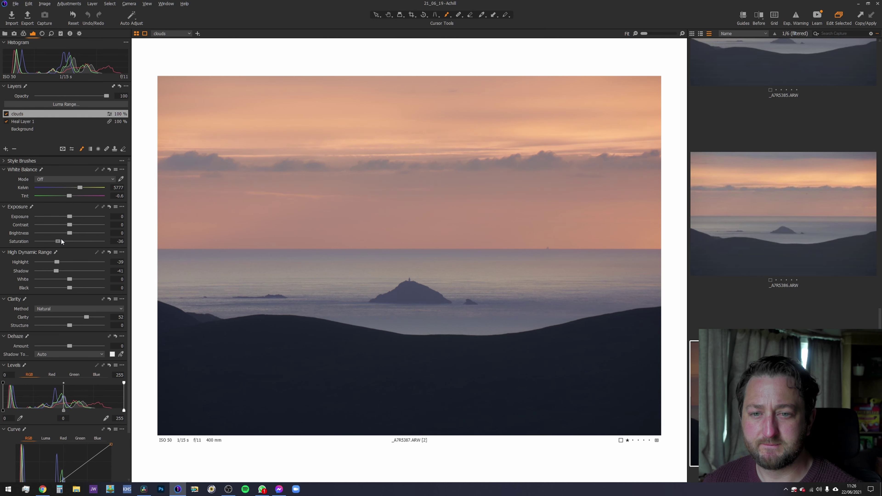
pyautogui.click(6, 115)
pyautogui.click(6, 114)
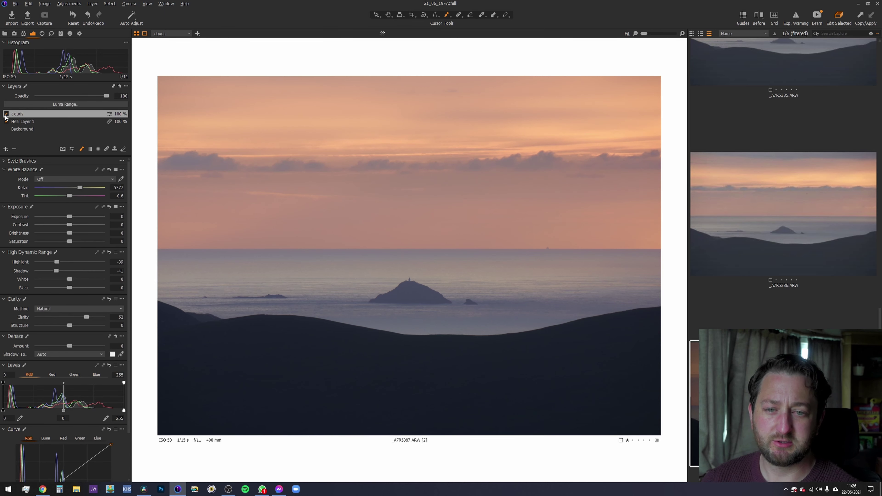
pyautogui.click(5, 115)
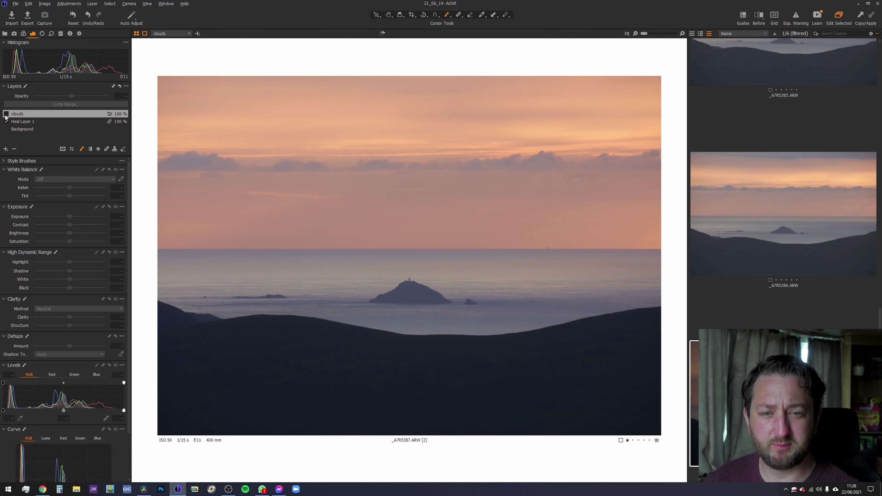
pyautogui.click(6, 115)
pyautogui.click(6, 114)
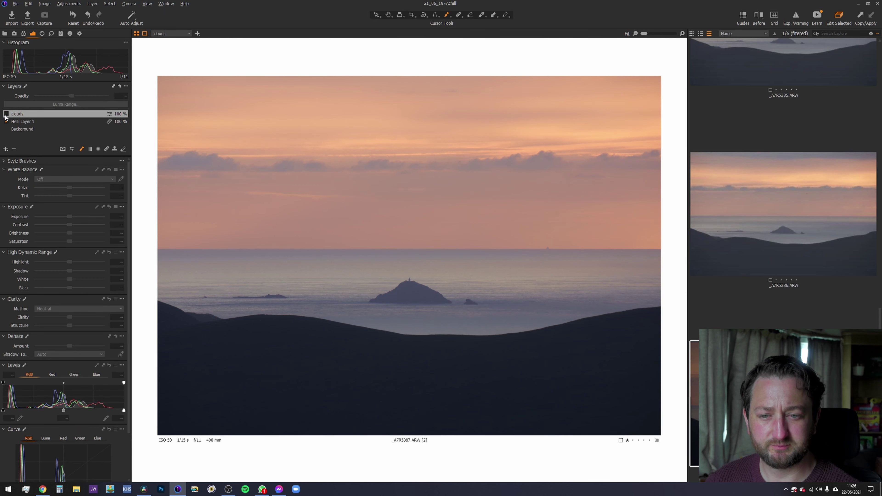
pyautogui.click(5, 115)
pyautogui.click(5, 114)
pyautogui.click(5, 114)
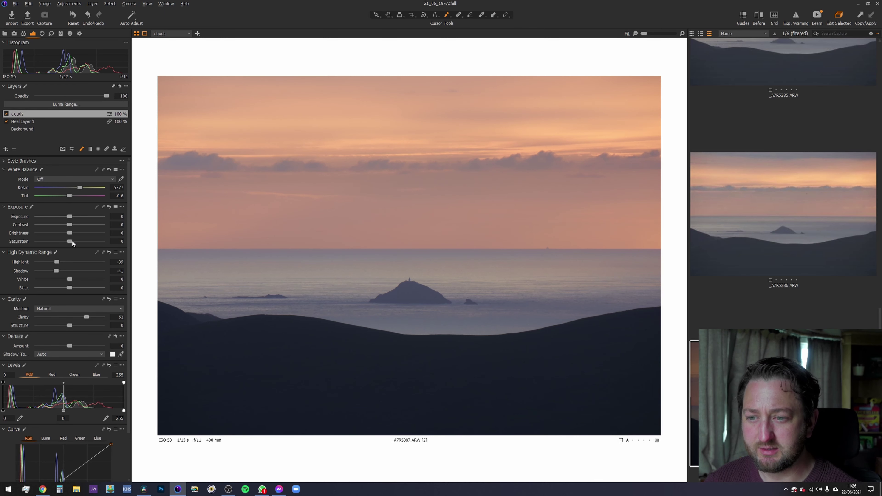
# Step: Set the clouds layer's Saturation to 10 and reset its Highlight and Shadow to 0
pyautogui.moveTo(72, 241)
pyautogui.mouseDown()
pyautogui.moveTo(101, 240)
pyautogui.moveTo(72, 240)
pyautogui.mouseUp()
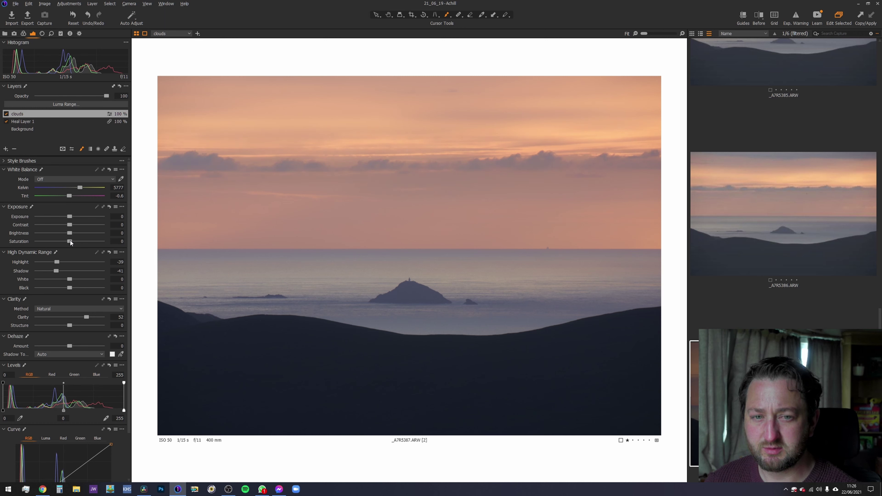
pyautogui.doubleClick(66, 271)
pyautogui.doubleClick(68, 264)
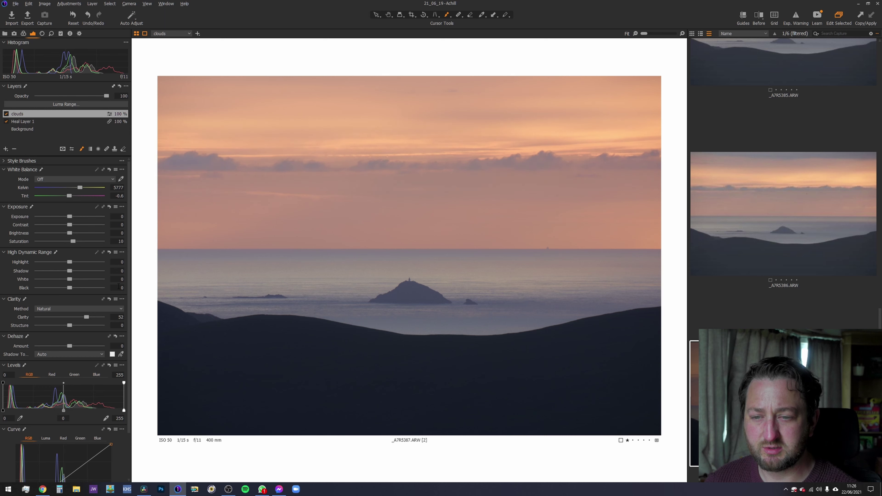
pyautogui.moveTo(73, 239); pyautogui.dragTo(75, 240)
# Step: Compare the image with the clouds layer off and on, and inspect the lighthouse island up close
pyautogui.click(6, 114)
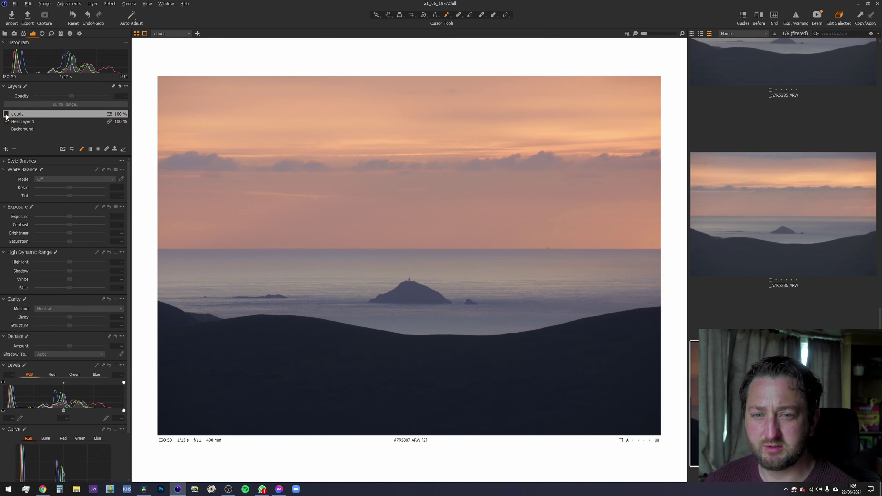
pyautogui.click(6, 114)
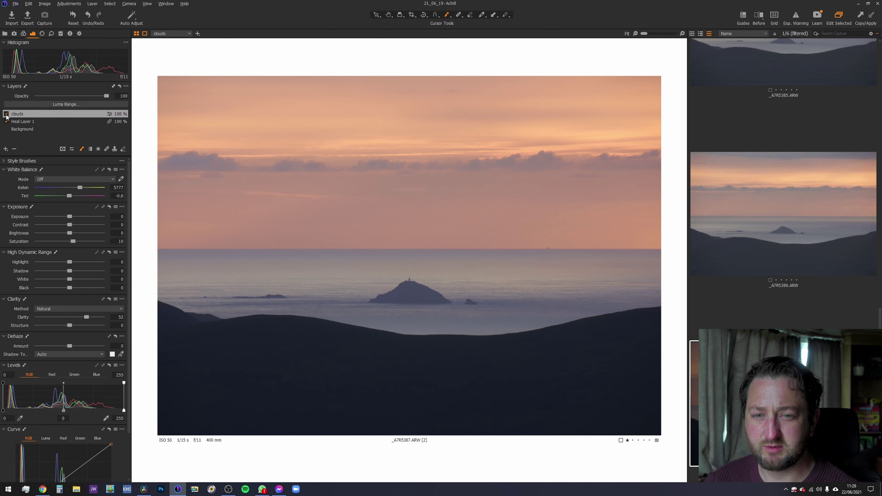
pyautogui.press('h')
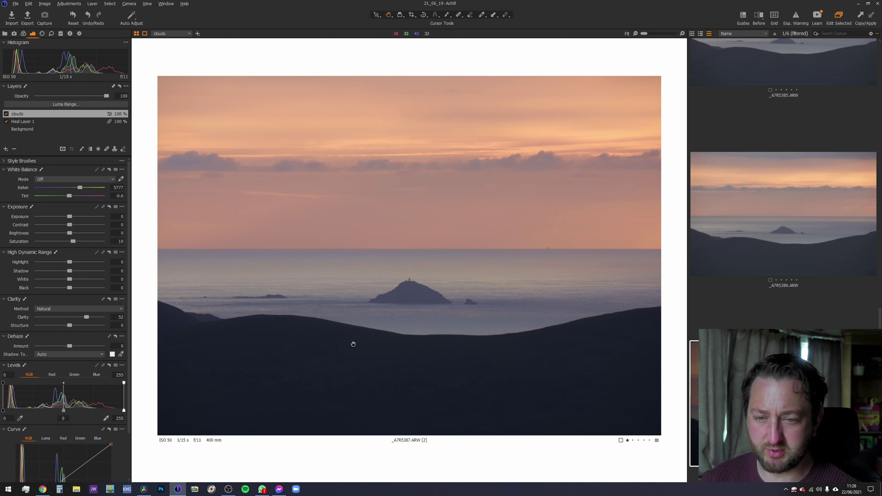
pyautogui.scroll(2, 402, 291)
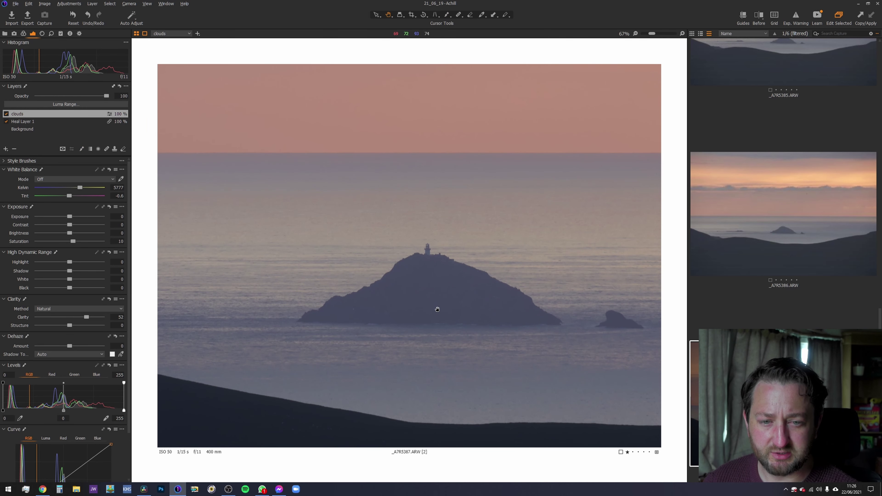
pyautogui.scroll(-2, 434, 311)
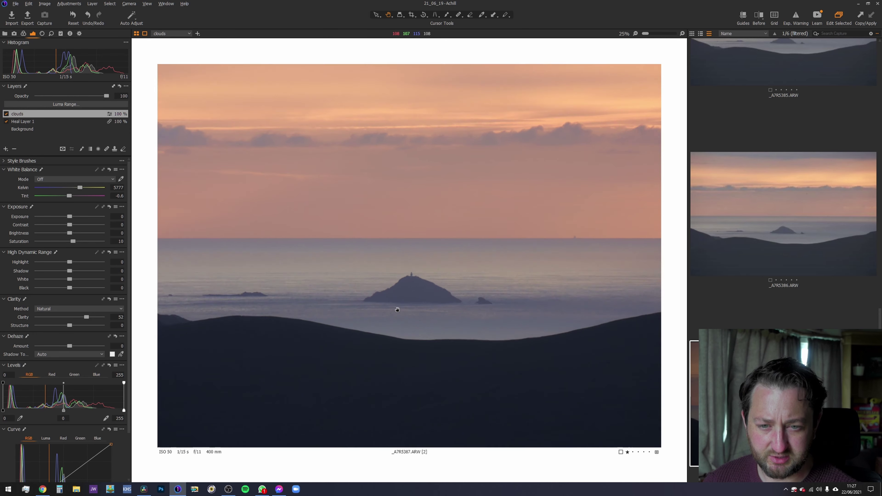
pyautogui.scroll(2, 400, 305)
pyautogui.scroll(-2, 400, 304)
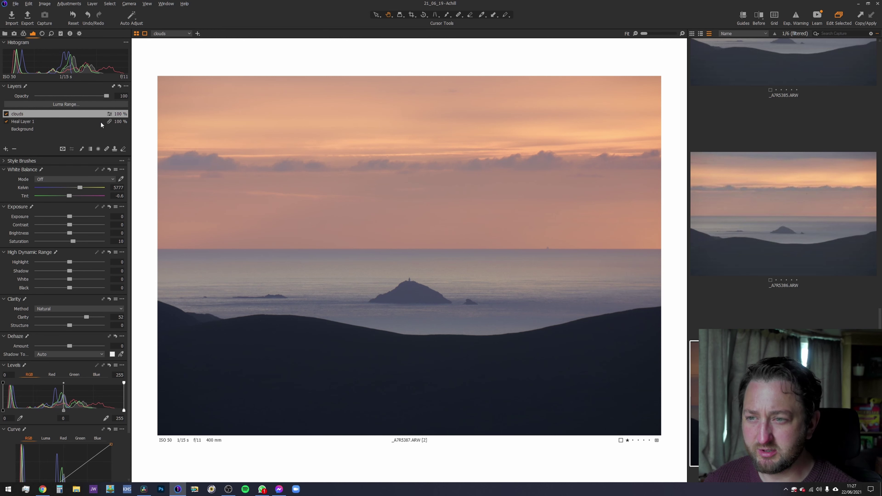
# Step: Try picking the Background layer's white balance from the dark foreground and from the clouds, and reset it
pyautogui.click(53, 129)
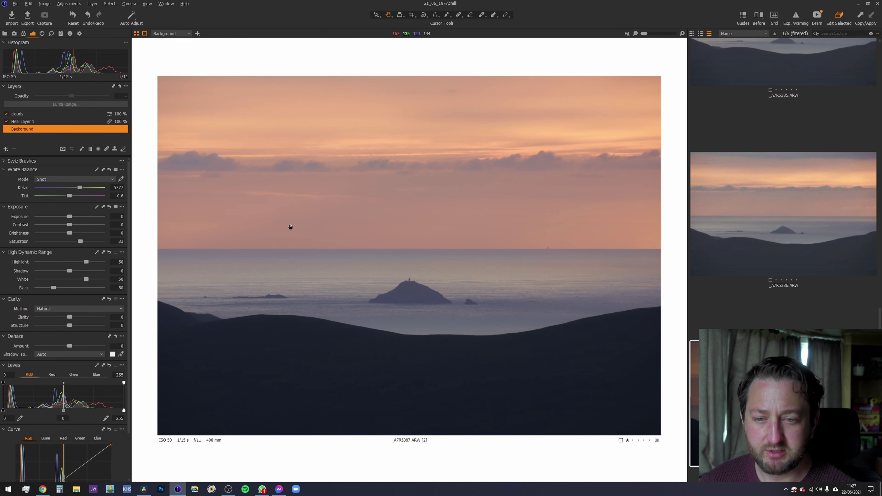
pyautogui.press('w')
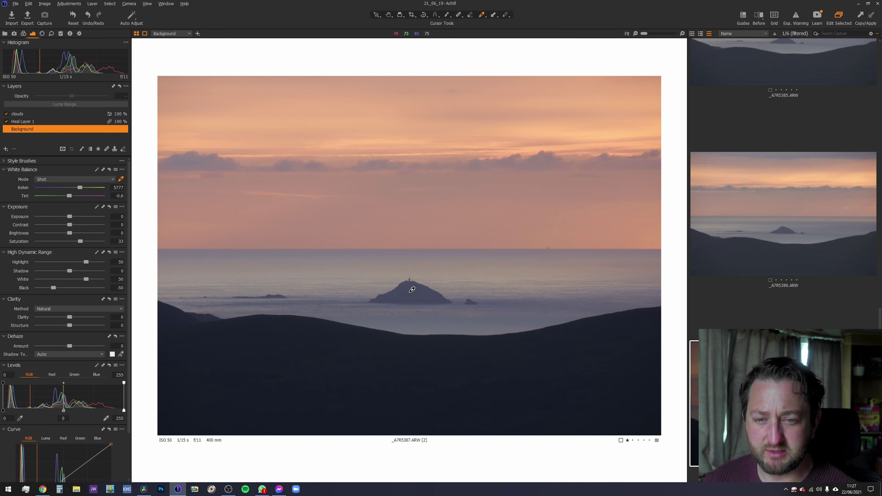
pyautogui.click(444, 389)
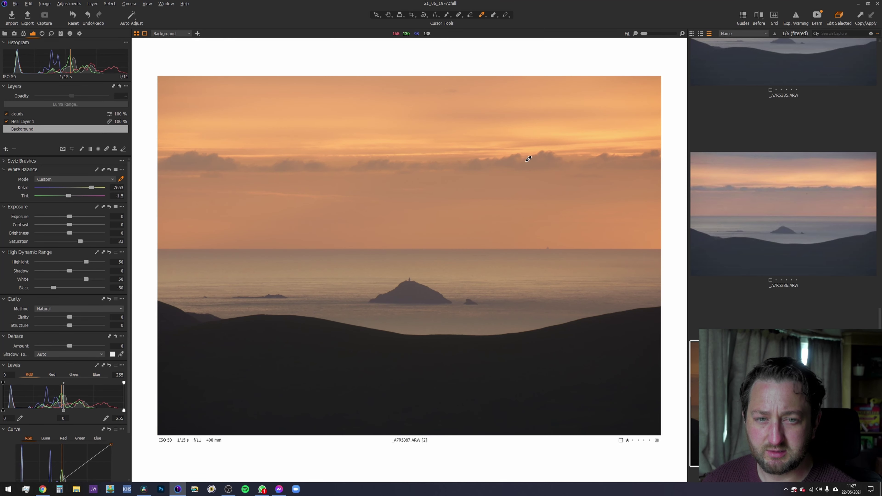
pyautogui.click(539, 159)
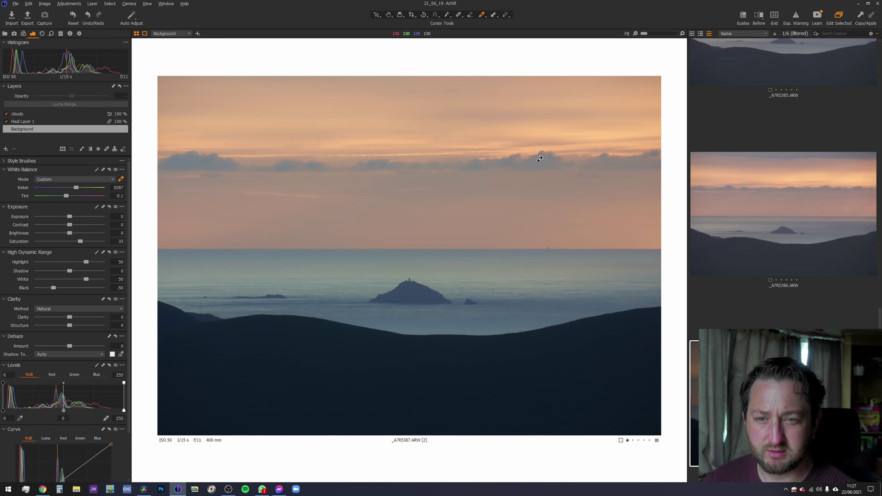
pyautogui.click(197, 155)
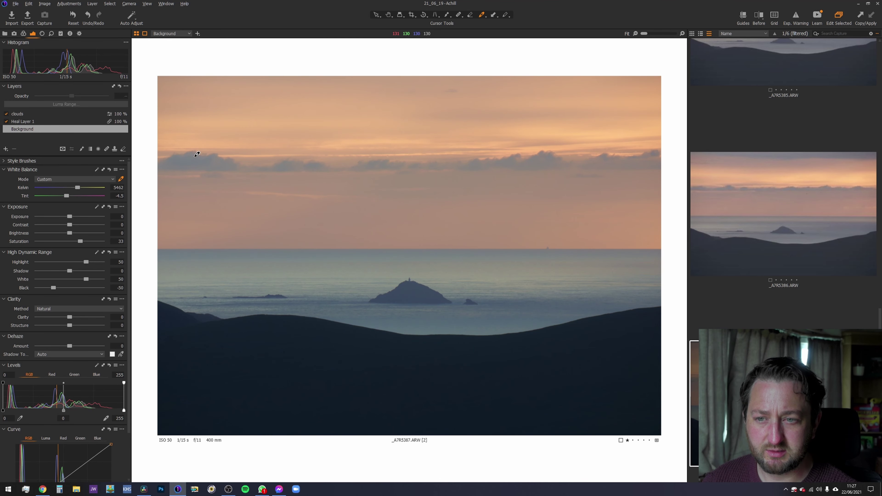
pyautogui.click(109, 170)
# Step: Try a white balance picked from the clouds with Kelvin shifted to 3781 and 5283, and reset it
pyautogui.click(189, 155)
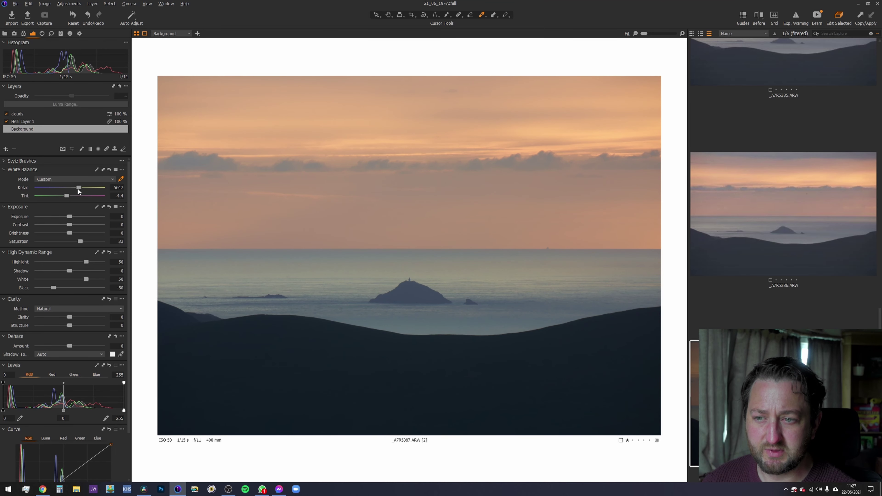
pyautogui.moveTo(78, 188)
pyautogui.mouseDown()
pyautogui.moveTo(88, 189)
pyautogui.moveTo(64, 190)
pyautogui.mouseUp()
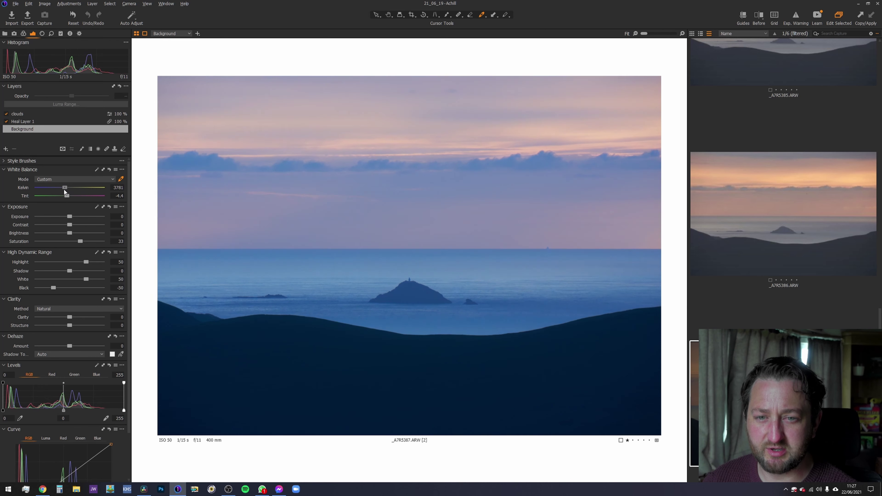
pyautogui.moveTo(64, 190); pyautogui.dragTo(75, 190)
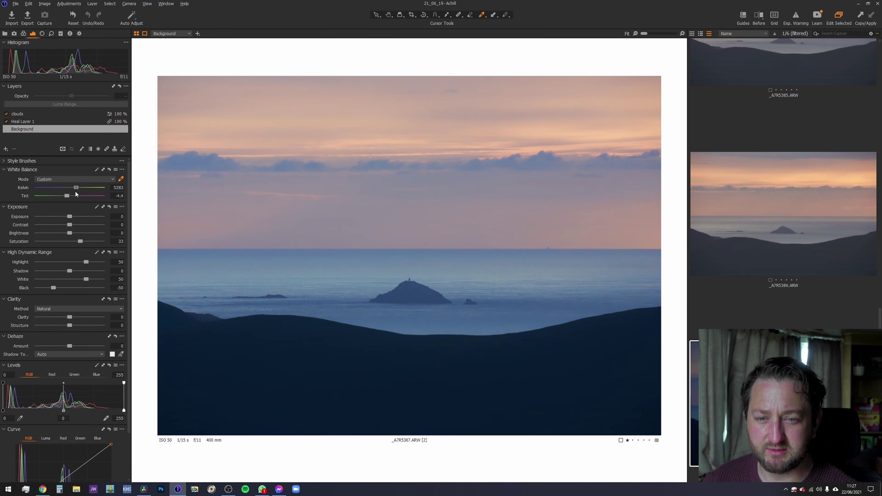
pyautogui.click(109, 170)
# Step: Try the Daylight and Shade white balance presets on the background and switch to Cloudy
pyautogui.click(108, 178)
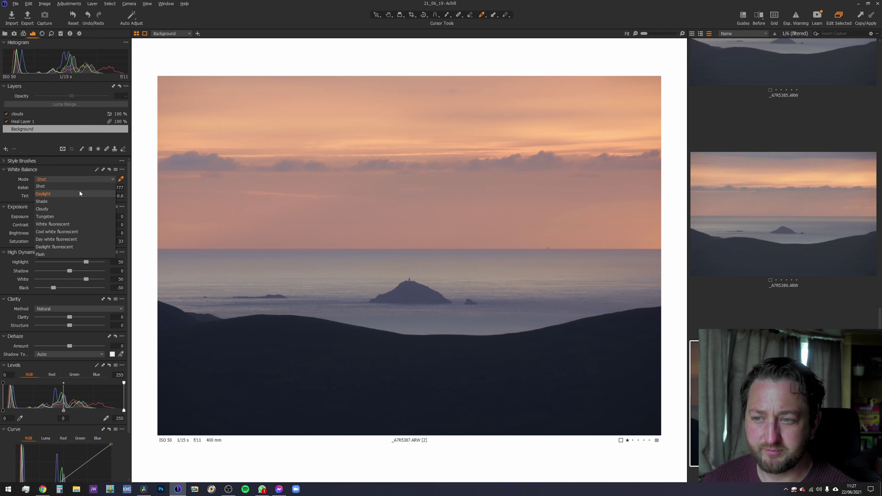
pyautogui.click(80, 192)
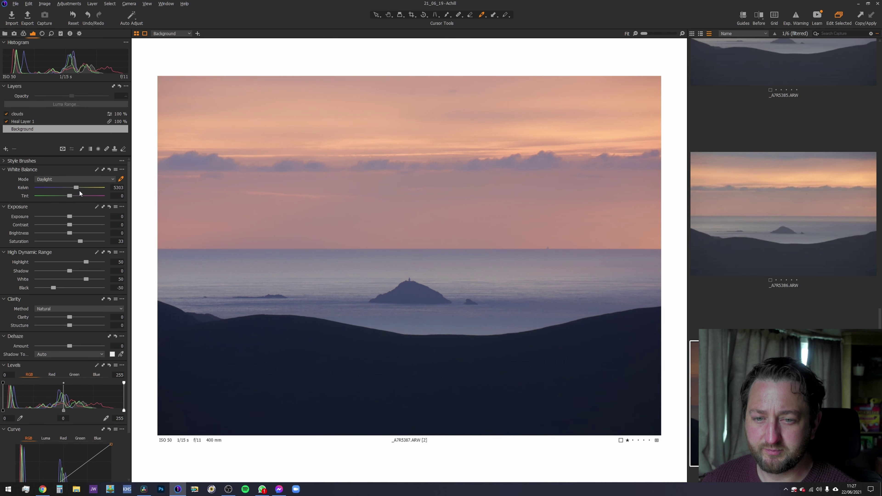
pyautogui.click(75, 178)
pyautogui.click(76, 201)
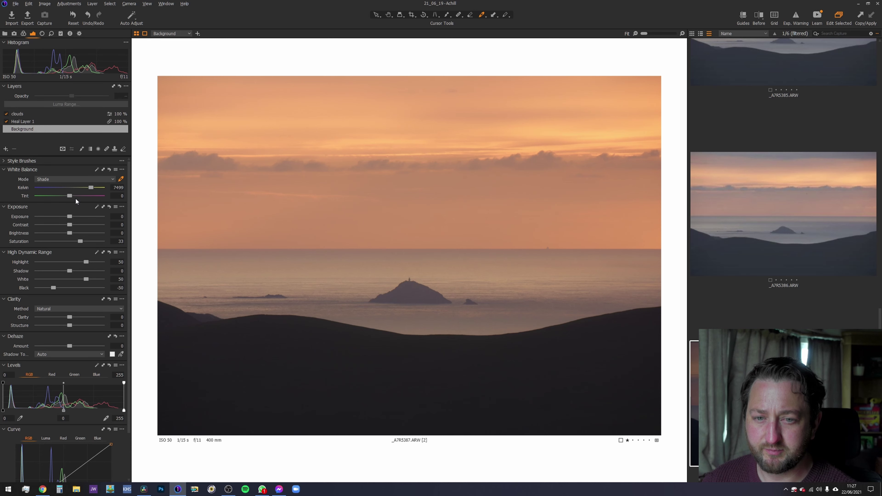
pyautogui.click(89, 180)
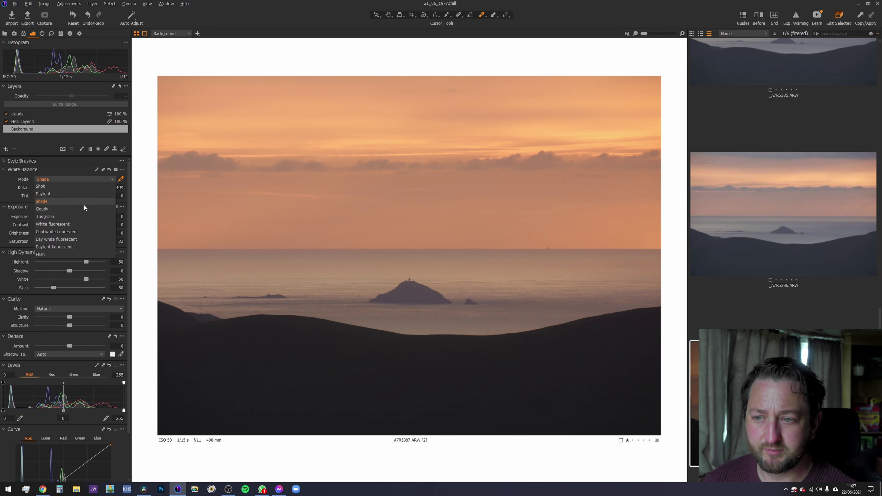
pyautogui.click(84, 206)
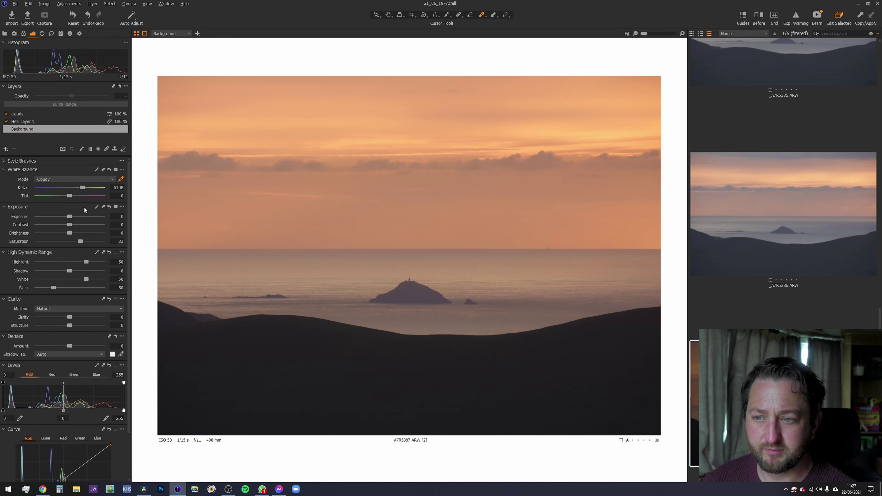
# Step: Dismiss copying the white balance adjustments and reset the Background layer's white balance to Shot
pyautogui.click(104, 169)
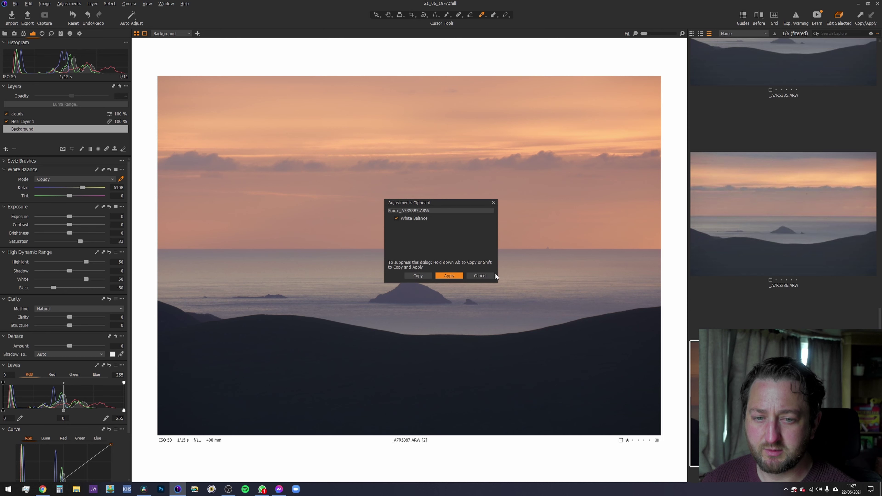
pyautogui.click(485, 275)
pyautogui.click(110, 170)
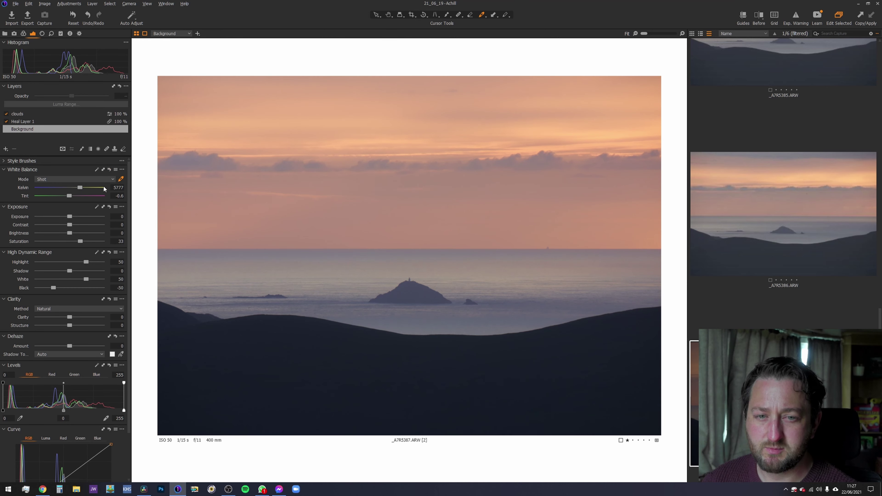
# Step: Try a custom white balance on the background with Kelvin around 5350 and a shifted tint, and reset it
pyautogui.moveTo(79, 187); pyautogui.dragTo(87, 188)
pyautogui.scroll(-5, 87, 188)
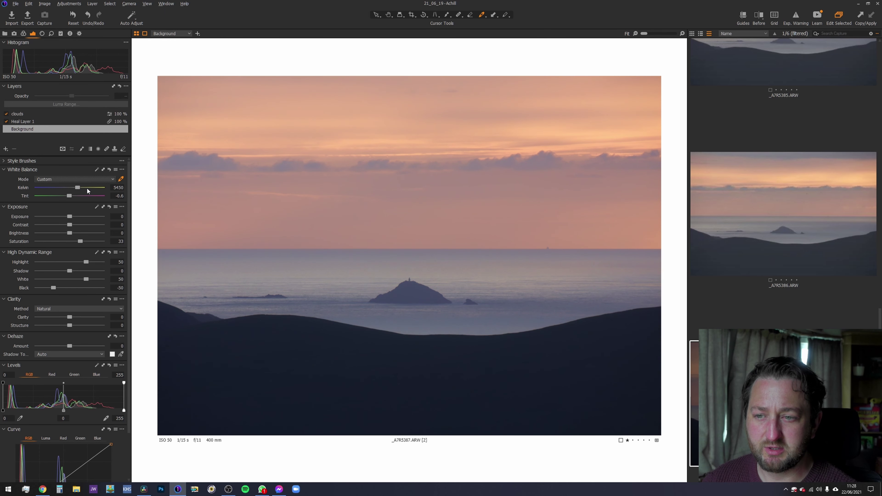
pyautogui.scroll(3, 75, 193)
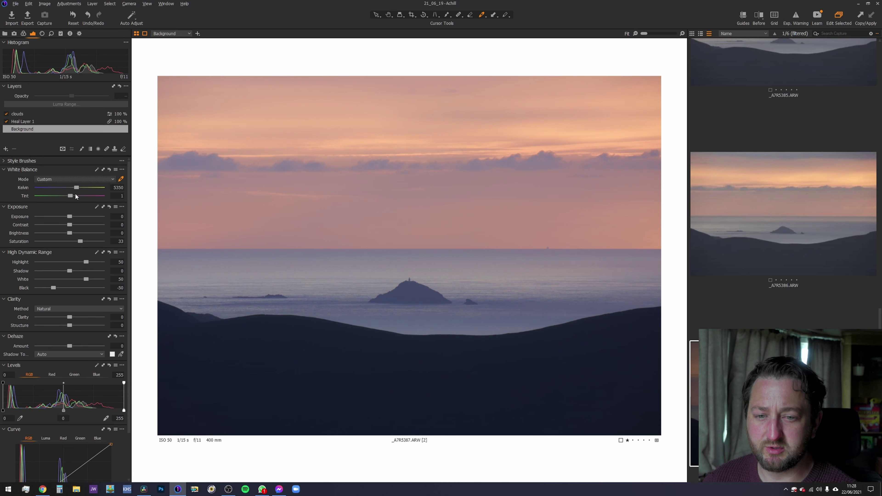
pyautogui.moveTo(77, 194)
pyautogui.mouseDown()
pyautogui.moveTo(85, 196)
pyautogui.moveTo(75, 196)
pyautogui.mouseUp()
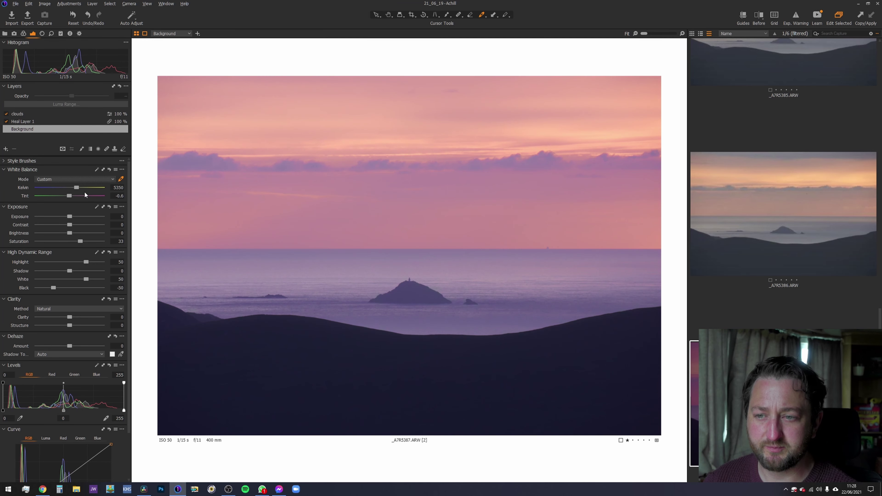
pyautogui.click(109, 169)
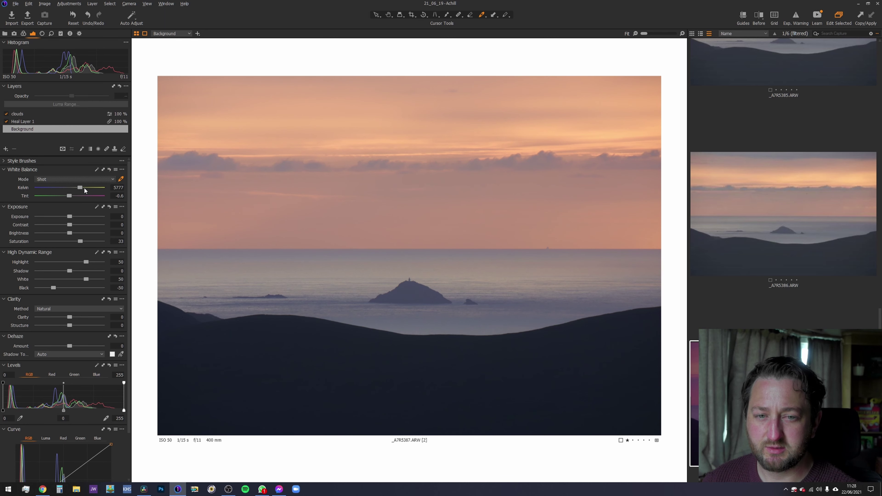
# Step: Try cooler and warmer Kelvin values of 5004 and 6551 on the background, and reset the white balance
pyautogui.moveTo(82, 187); pyautogui.dragTo(76, 188)
pyautogui.doubleClick(76, 187)
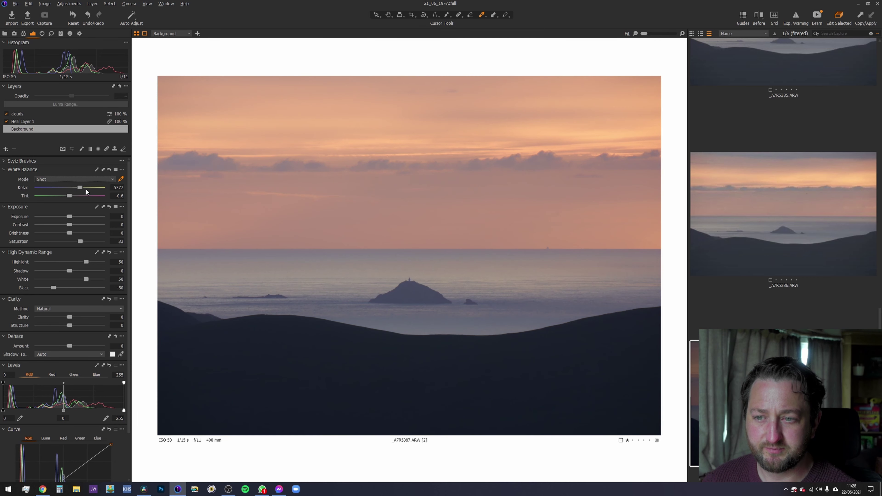
pyautogui.moveTo(80, 188); pyautogui.dragTo(74, 189)
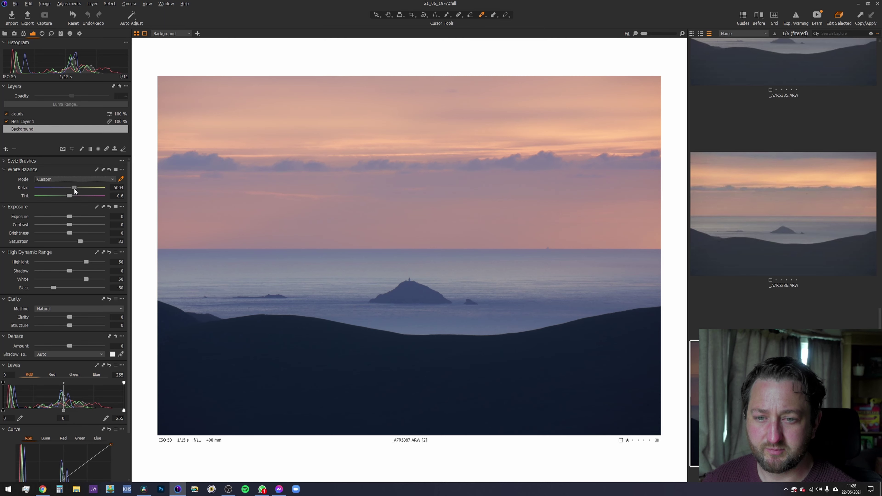
pyautogui.moveTo(74, 189); pyautogui.dragTo(86, 189)
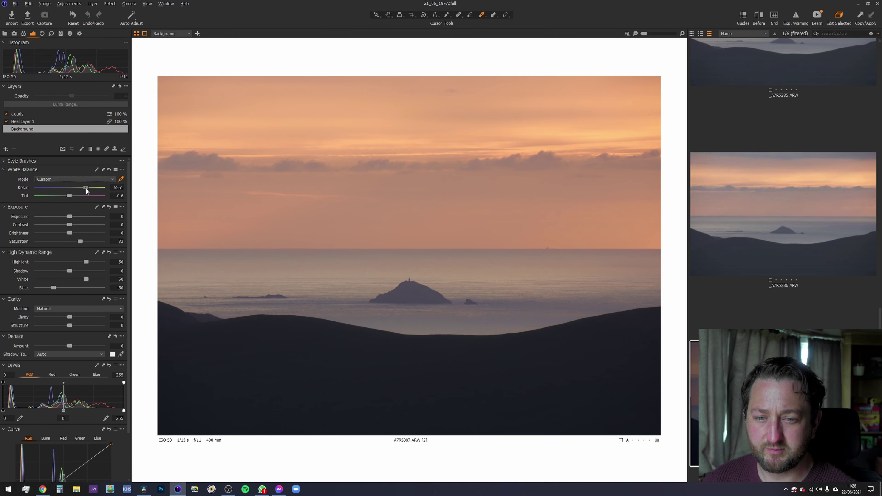
pyautogui.doubleClick(86, 189)
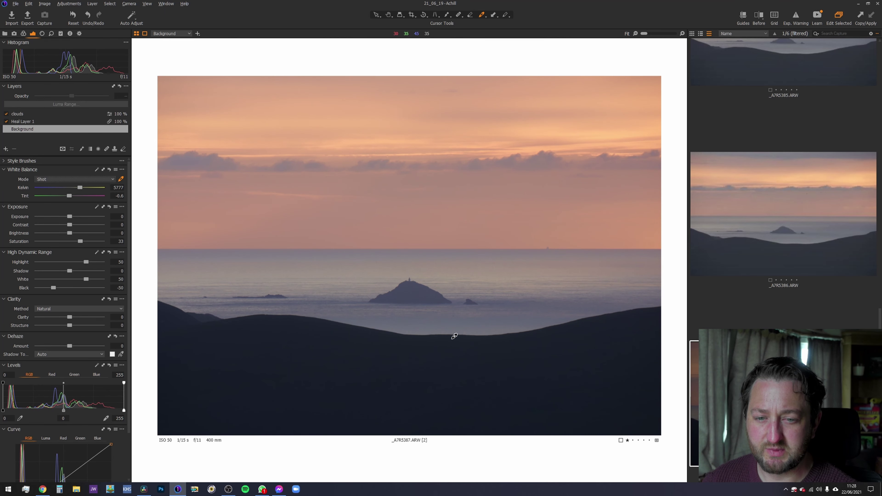
# Step: Switch to the Pan cursor tool and raise the Background layer's exposure to 0.2
pyautogui.press('h')
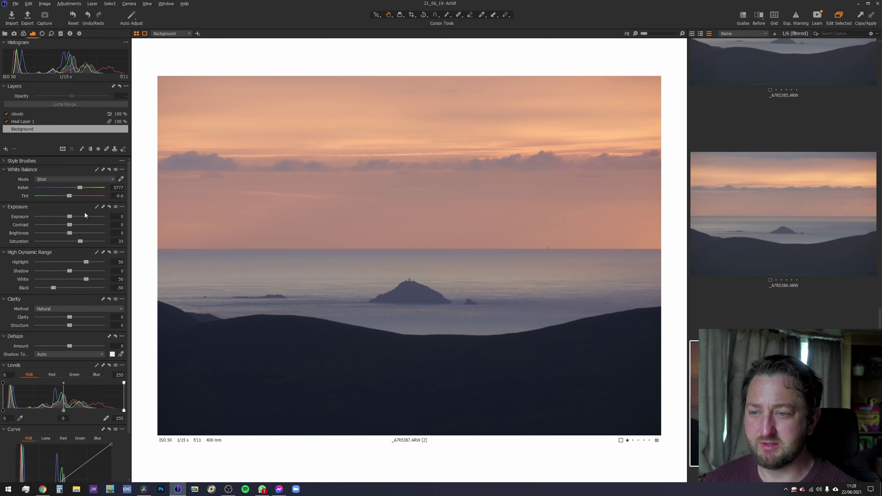
pyautogui.scroll(2, 83, 221)
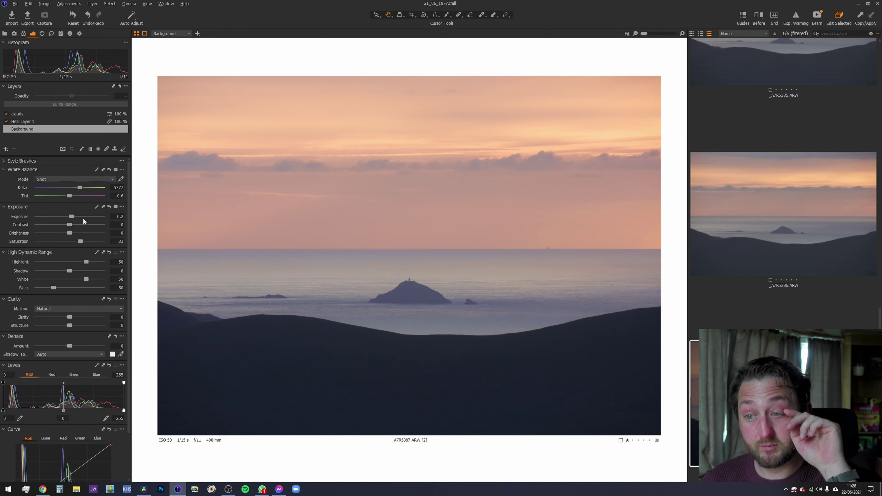
pyautogui.scroll(1, 84, 218)
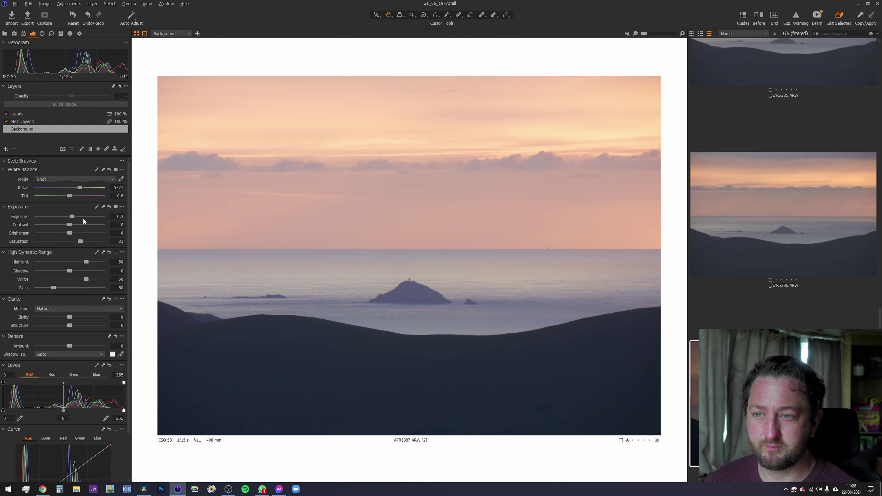
pyautogui.scroll(-1, 82, 219)
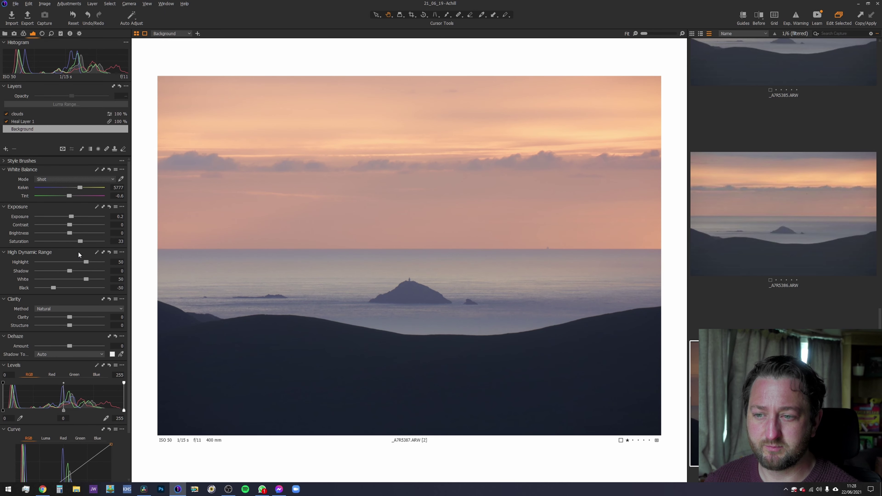
# Step: Reset the background's White and Highlight adjustments to 0, then try exposure 0.3 and return it to 0.2
pyautogui.doubleClick(87, 279)
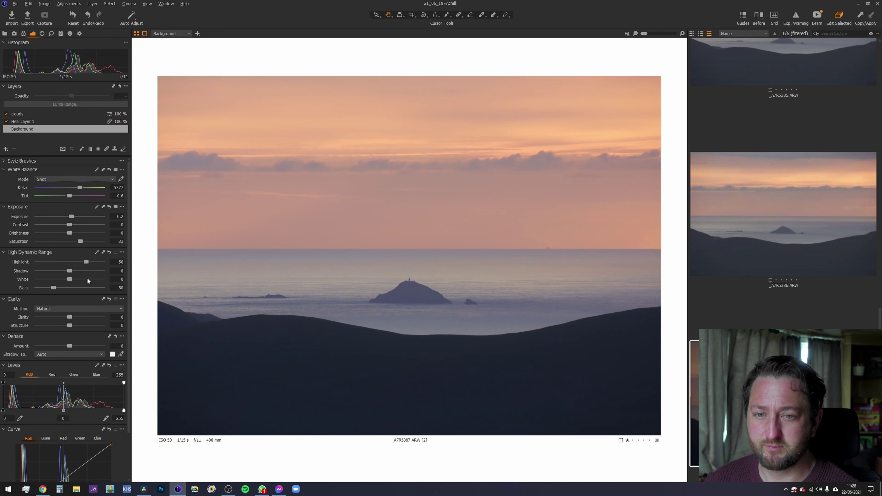
pyautogui.doubleClick(80, 261)
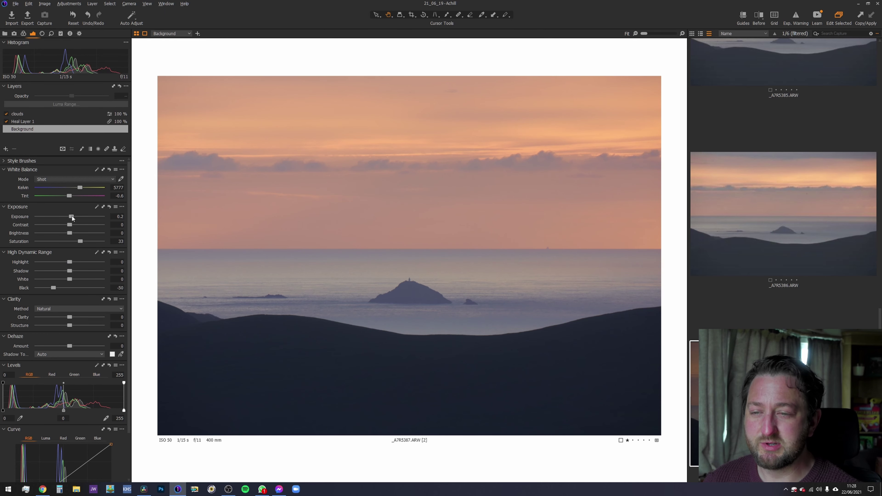
pyautogui.scroll(2, 72, 216)
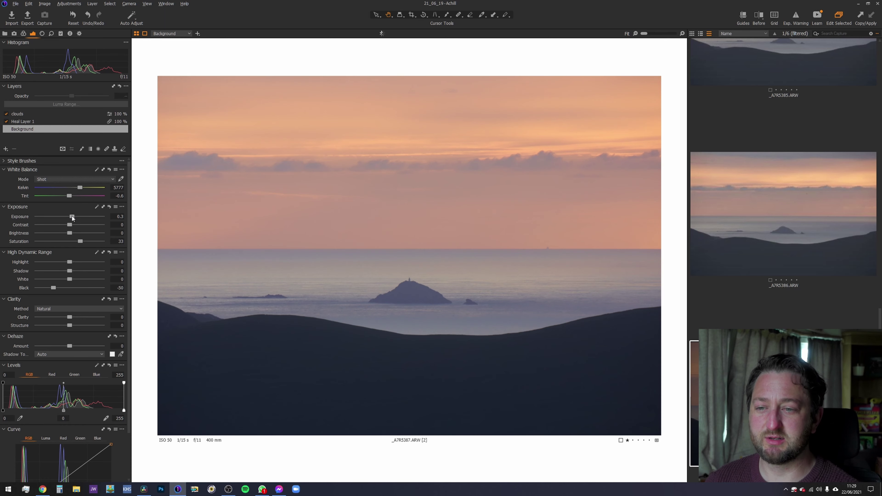
pyautogui.scroll(-2, 71, 216)
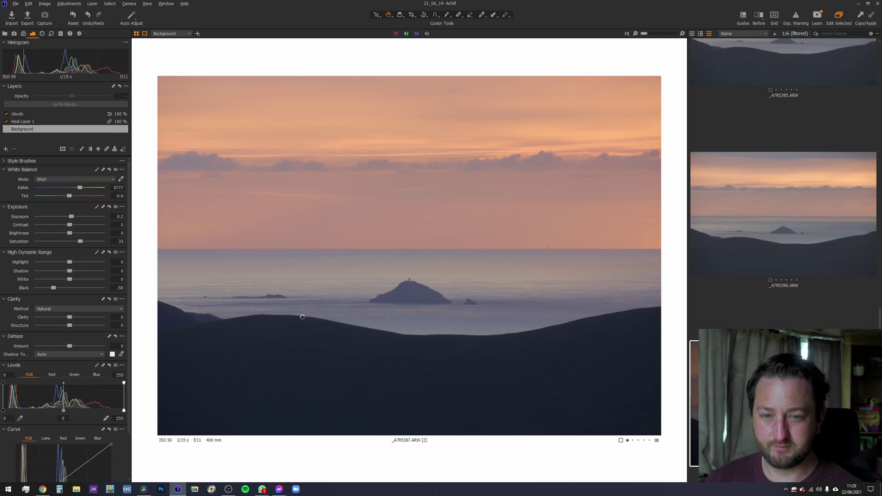
# Step: Inspect the lighthouse island and the sea horizon up close, and return to the full image
pyautogui.scroll(2, 418, 289)
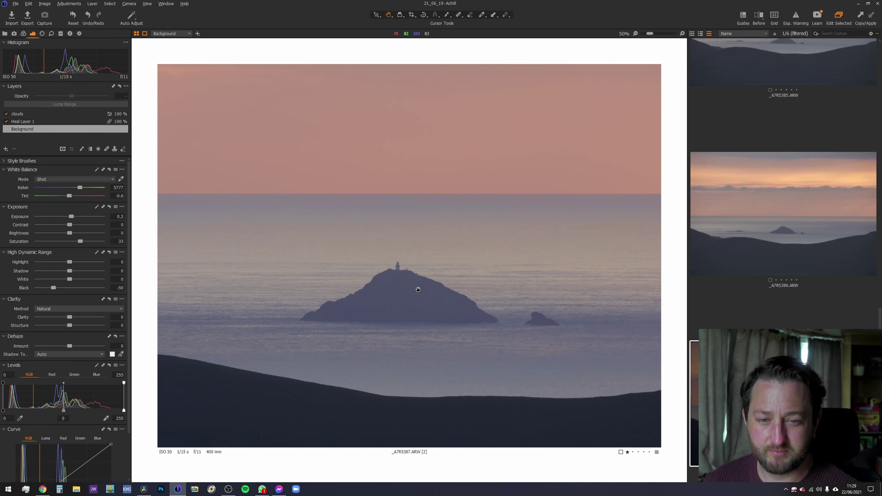
pyautogui.scroll(-2, 418, 289)
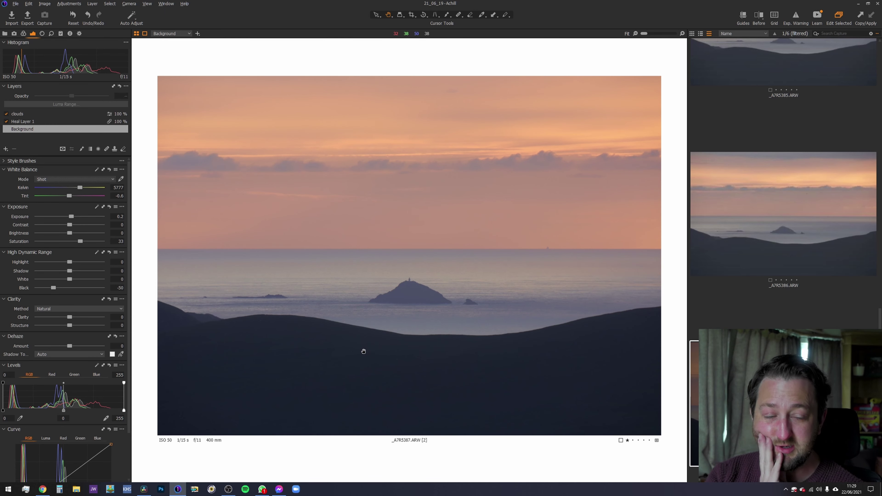
pyautogui.click(616, 255)
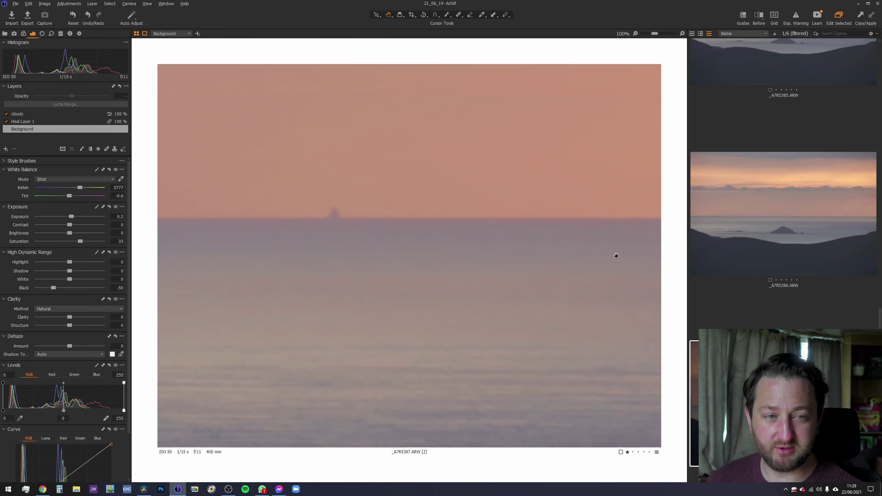
pyautogui.click(486, 275)
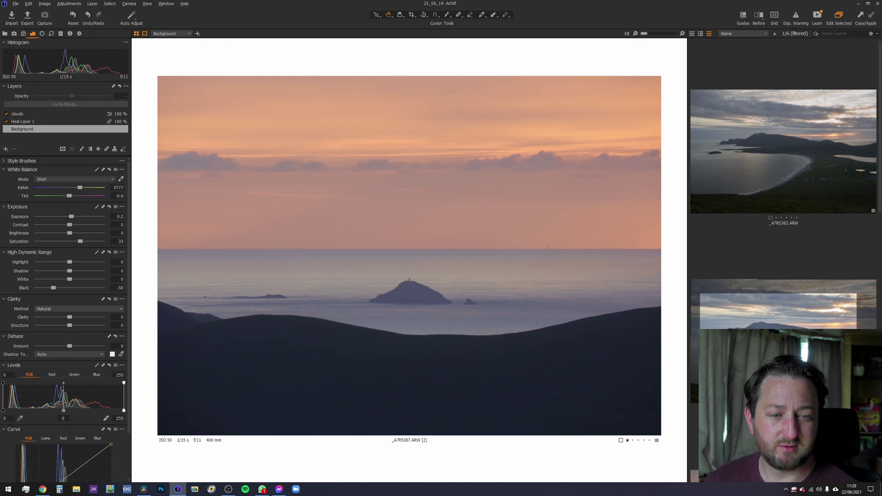
# Step: Select _A7R5383.ARW and _A7R5387.ARW together and show them side by side in full screen
pyautogui.hotkey('ctrl', 'a')
pyautogui.click(754, 268)
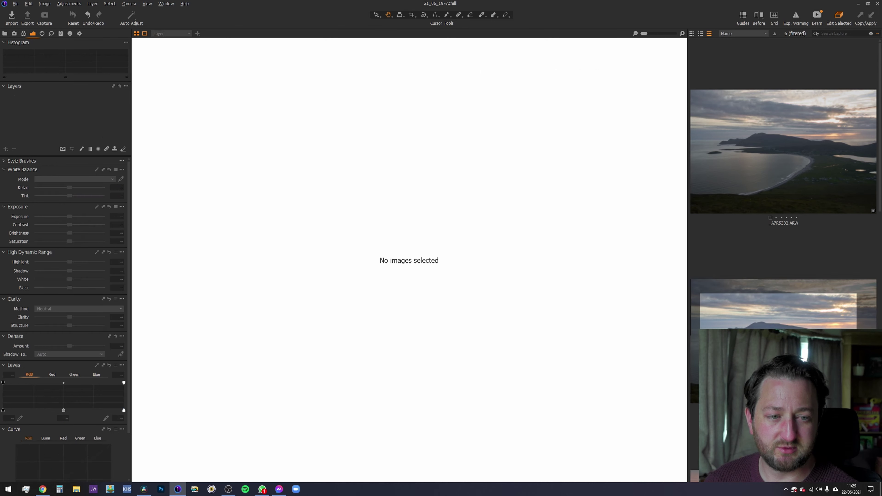
pyautogui.click(729, 305)
pyautogui.scroll(-5, 781, 209)
pyautogui.keyDown('ctrl'); pyautogui.click(705, 382); pyautogui.keyUp('ctrl')
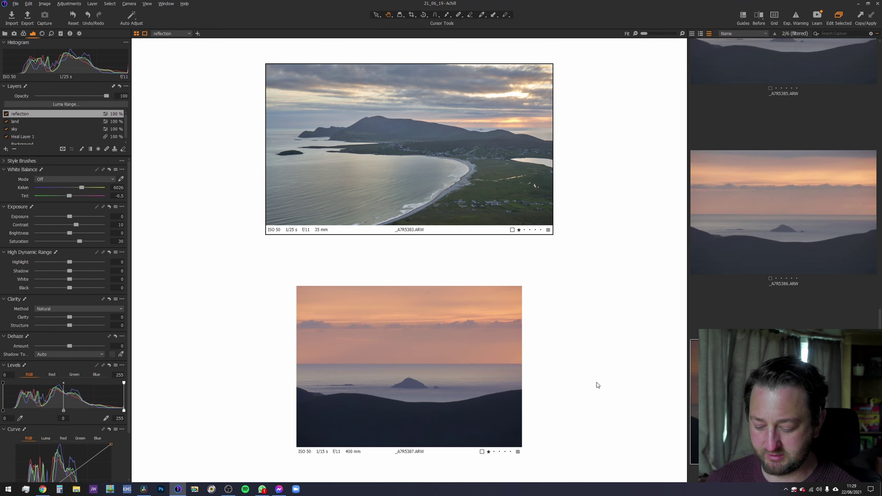
pyautogui.press('f')
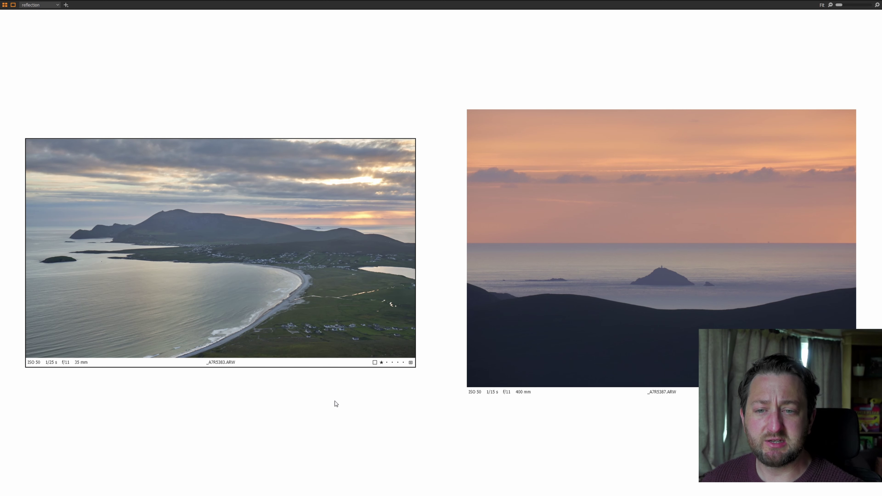
# Step: Examine the distant lighthouse island in _A7R5383.ARW up close at 100% and 300% beside _A7R5387.ARW
pyautogui.doubleClick(358, 248)
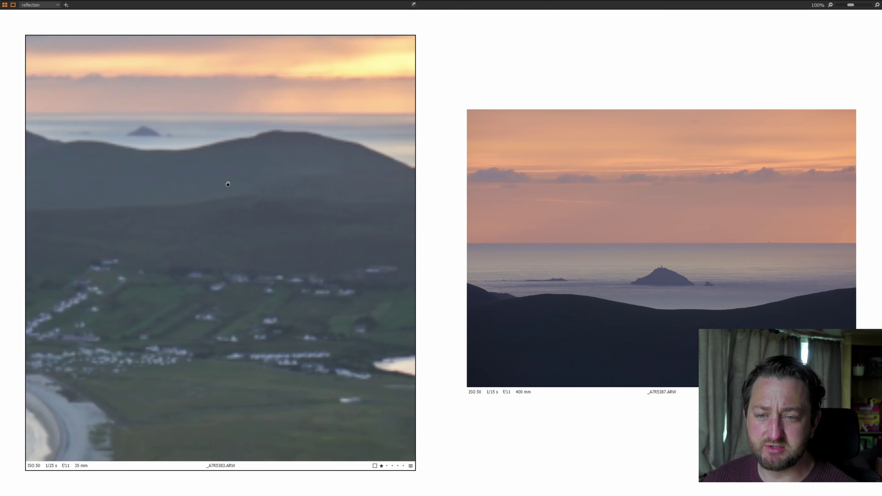
pyautogui.moveTo(195, 179); pyautogui.dragTo(268, 345)
pyautogui.scroll(2, 234, 297)
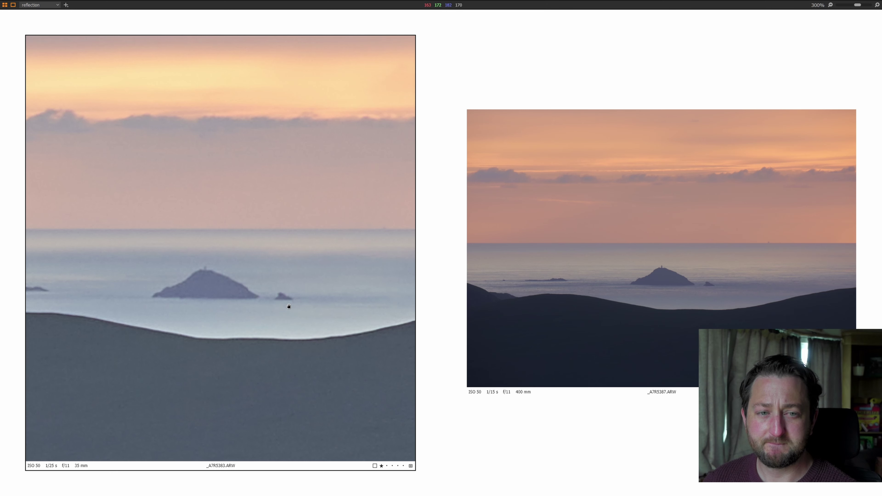
pyautogui.scroll(-2, 289, 306)
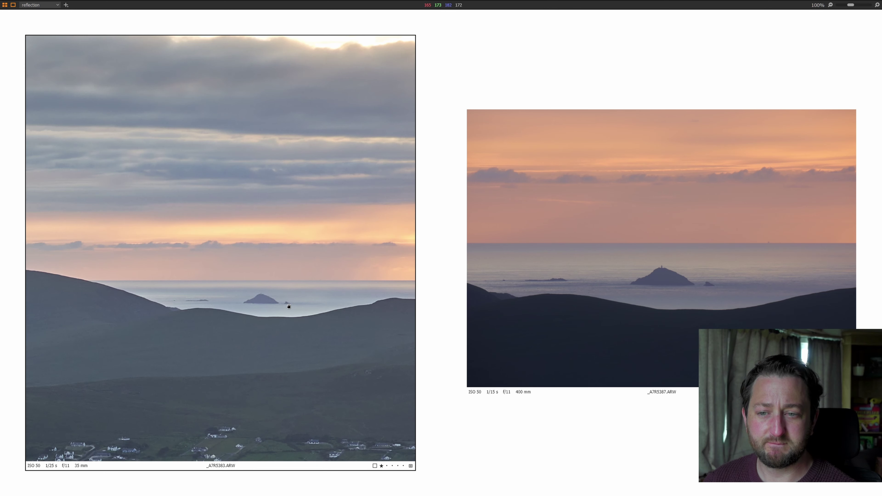
# Step: Fit _A7R5383.ARW back in view and show the browser and adjustment tools again beside the two photos
pyautogui.scroll(-1, 289, 307)
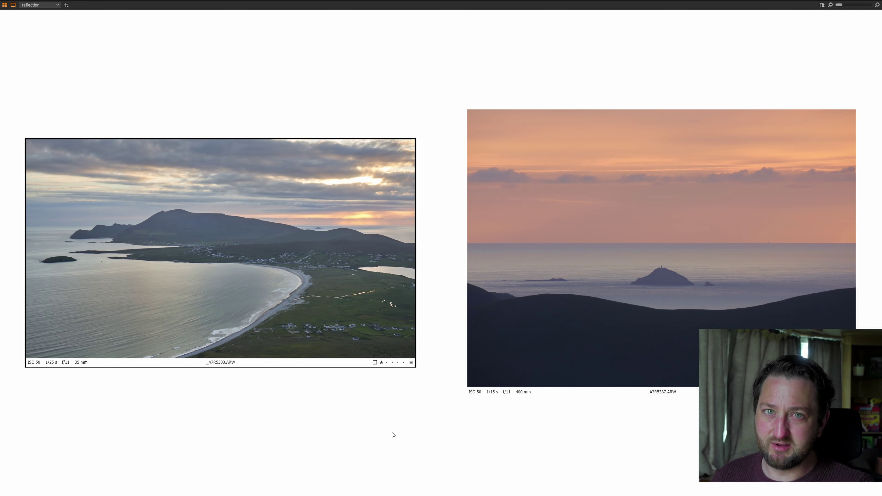
pyautogui.hotkey('ctrl', 'b')
pyautogui.hotkey('ctrl', 't')
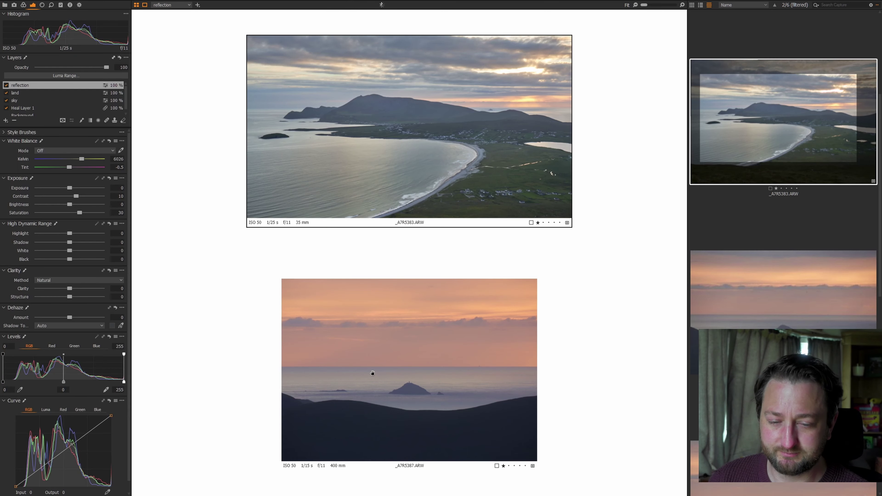